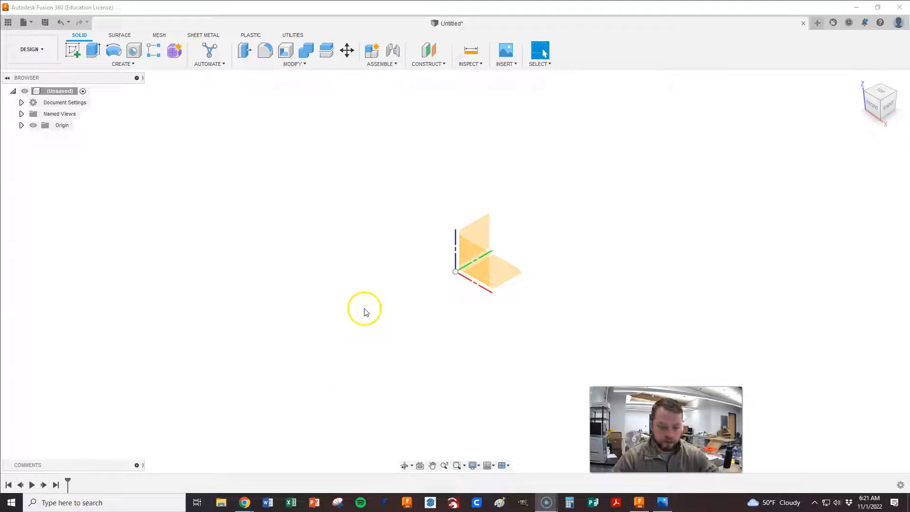
# - Switch to the dimensioned Part 14 drawing image, examine its views and dimensions, and return to Fusion 360
pyautogui.hotkey('alt', 'Tab')
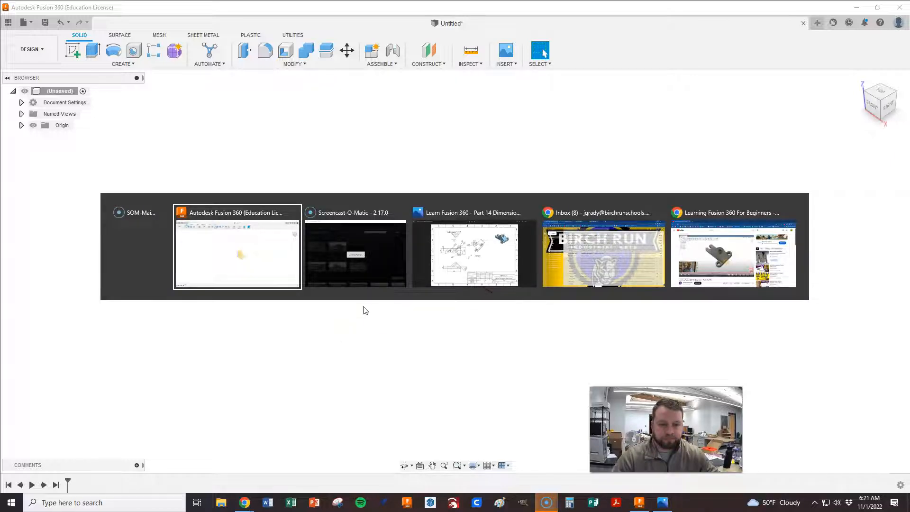
pyautogui.hotkey('alt', 'Tab')
pyautogui.hotkey('alt', 'Tab')
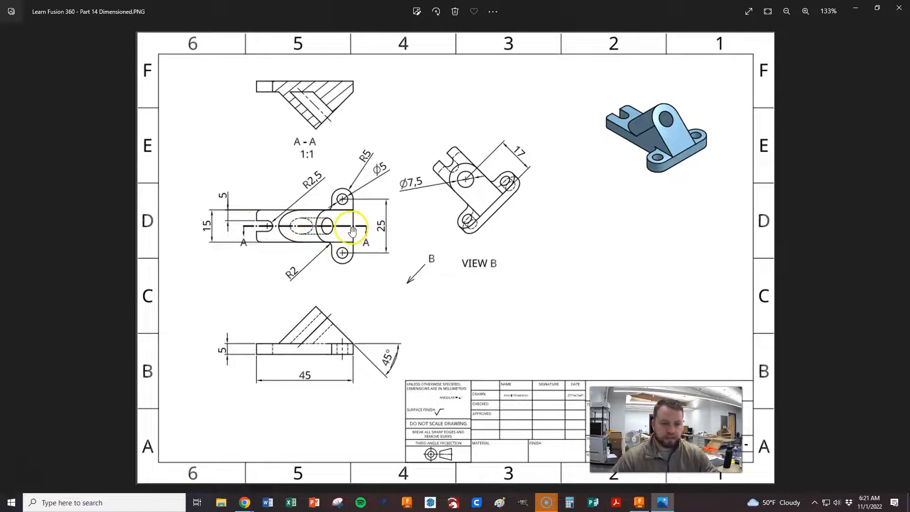
pyautogui.hotkey('alt', 'Tab')
pyautogui.hotkey('alt', 'Tab')
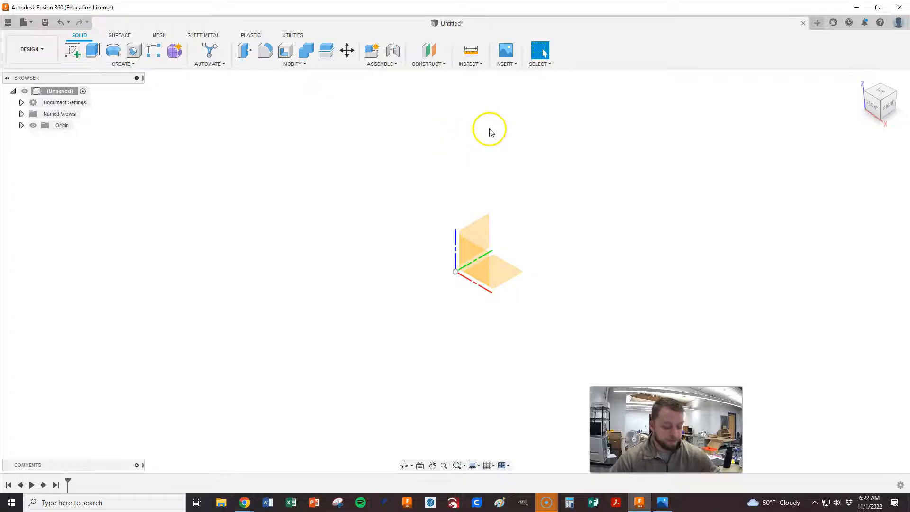
pyautogui.hotkey('alt', 'Tab')
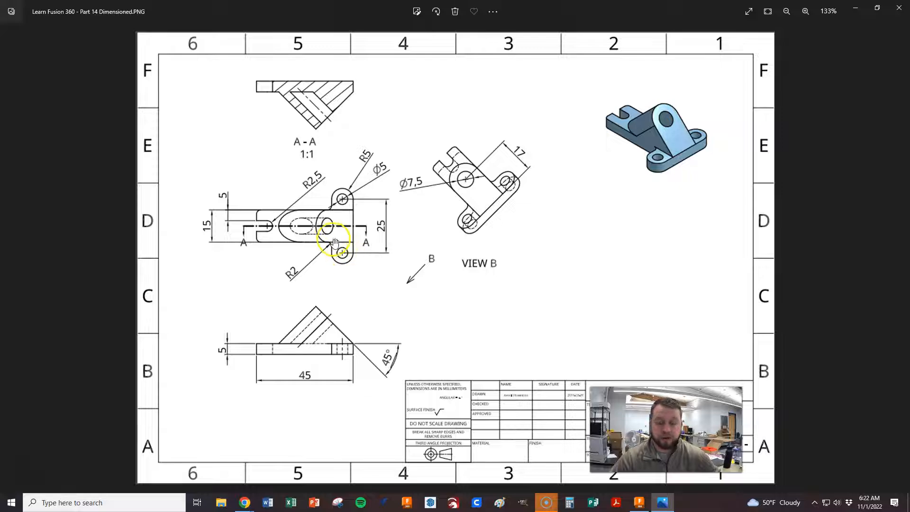
pyautogui.hotkey('alt', 'Tab')
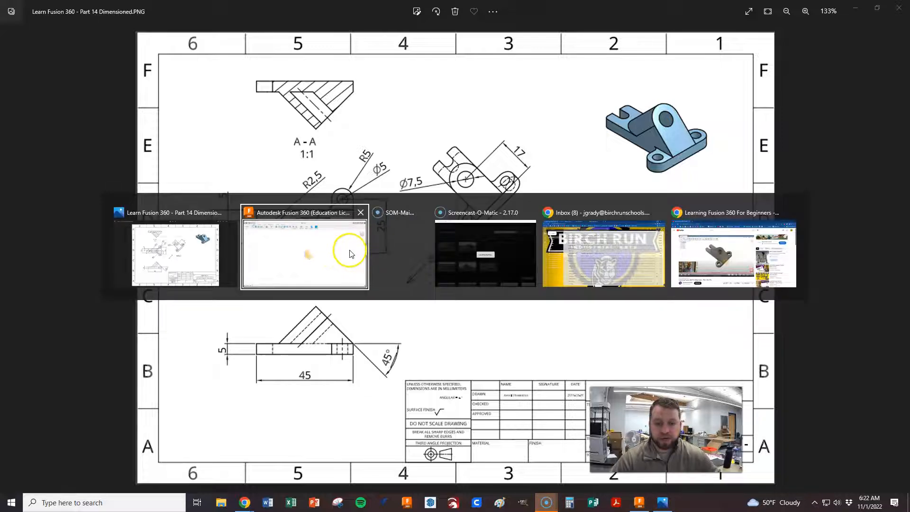
pyautogui.click(351, 253)
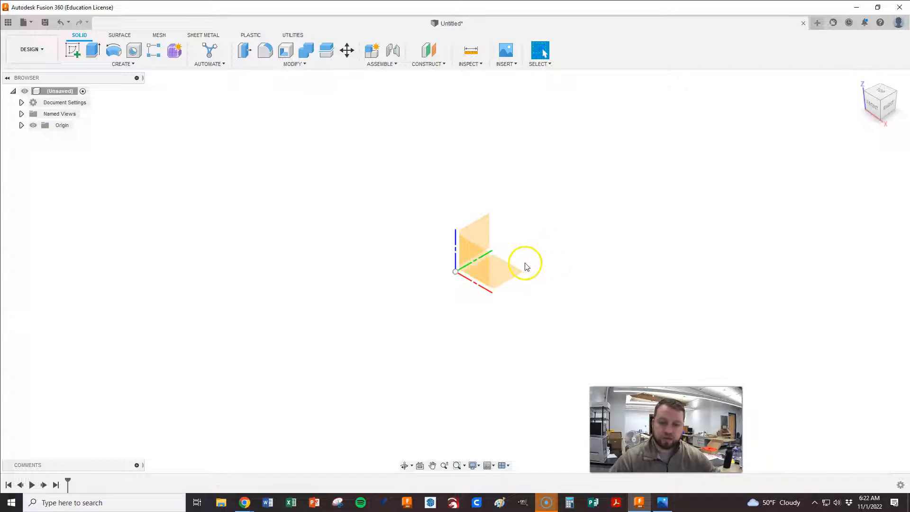
# - Create a new sketch on the horizontal XY origin plane
pyautogui.rightClick(513, 273)
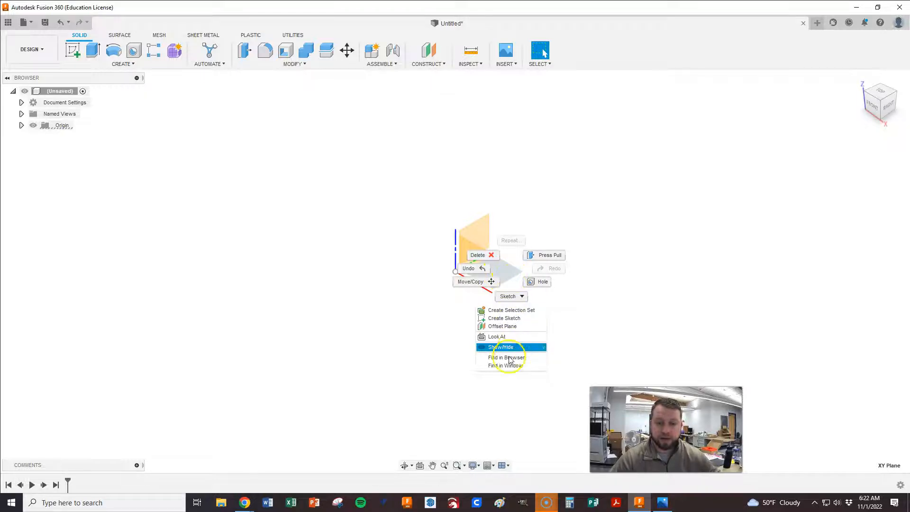
pyautogui.click(507, 318)
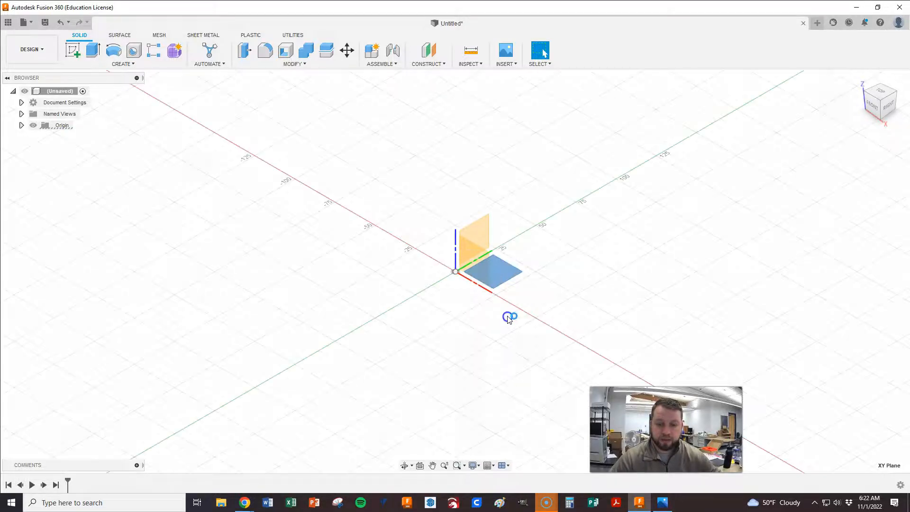
pyautogui.scroll(2, 426, 344)
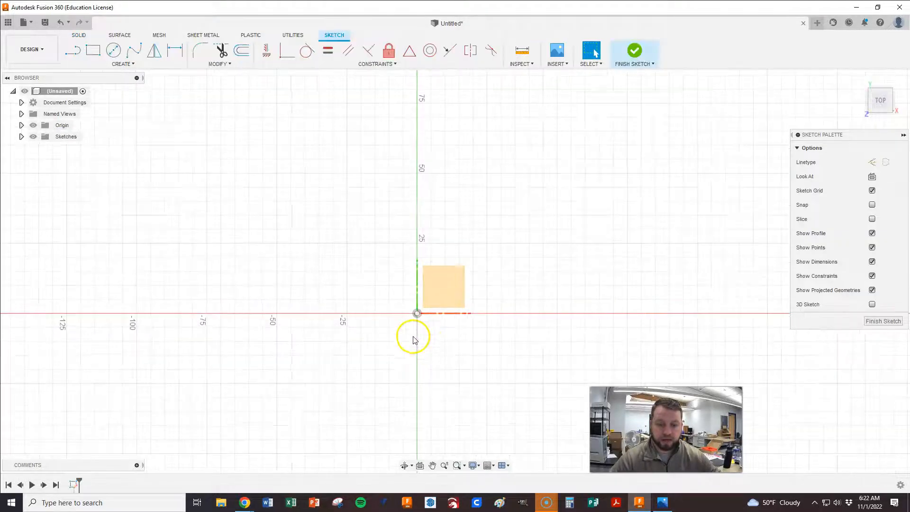
pyautogui.scroll(2, 452, 280)
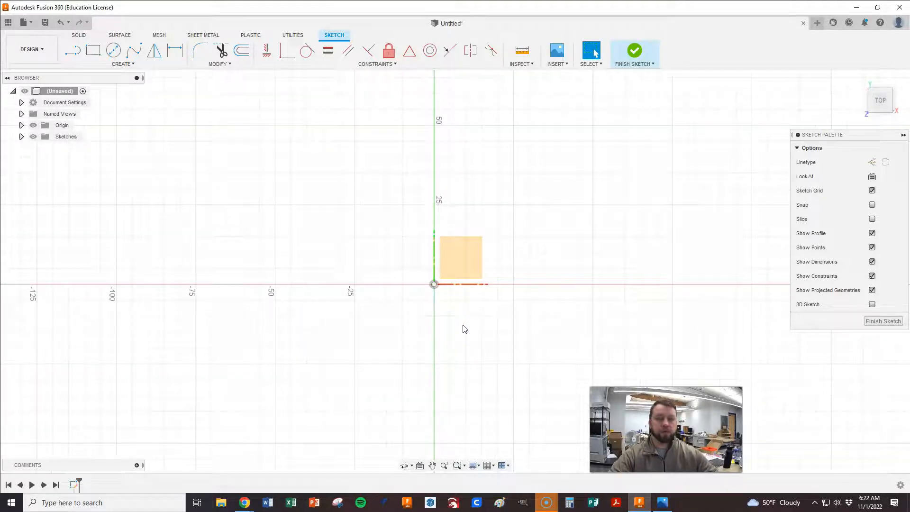
pyautogui.click(461, 349)
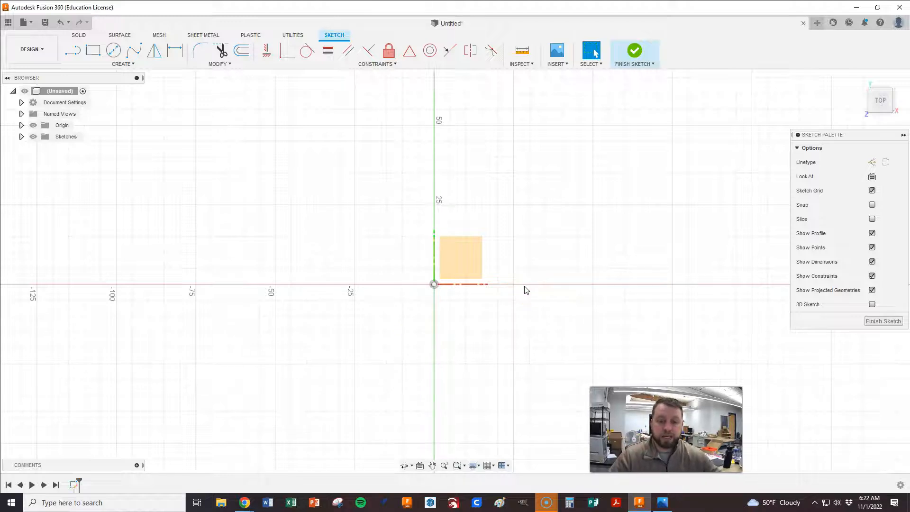
pyautogui.click(75, 51)
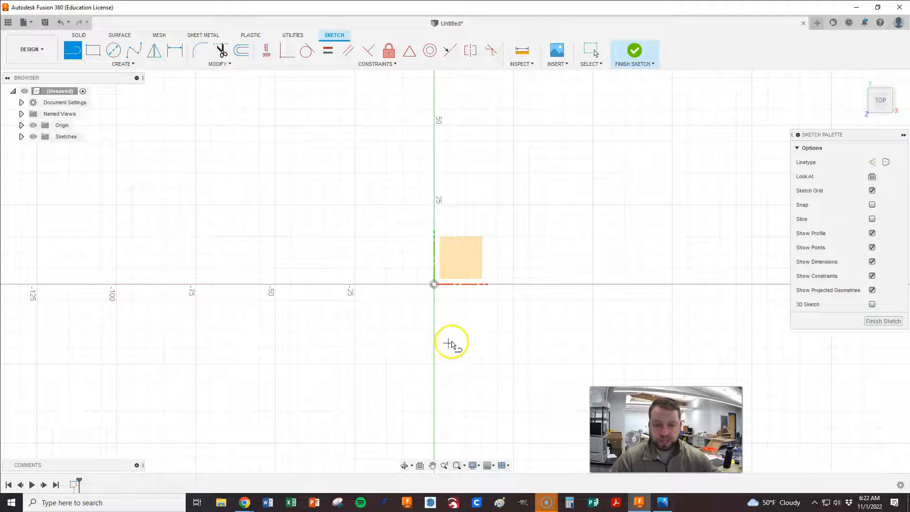
pyautogui.click(448, 343)
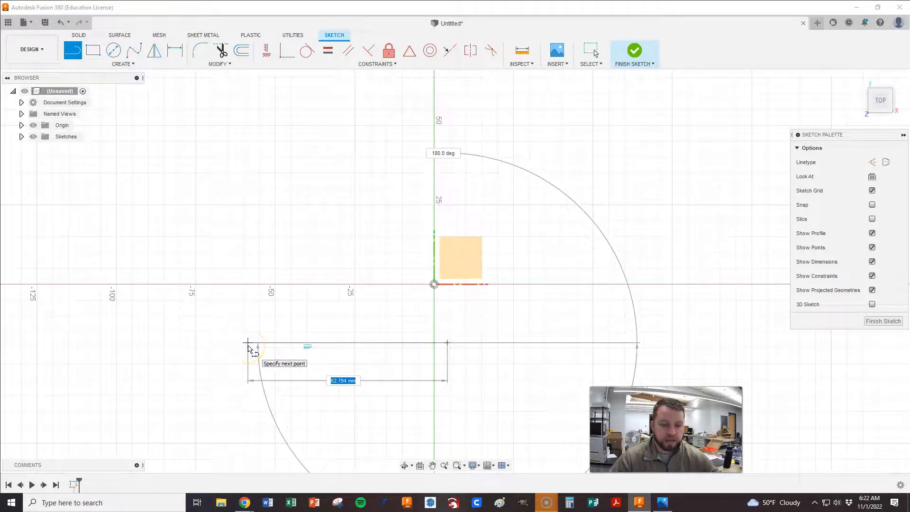
pyautogui.moveTo(248, 349); pyautogui.dragTo(250, 309)
pyautogui.press('Escape')
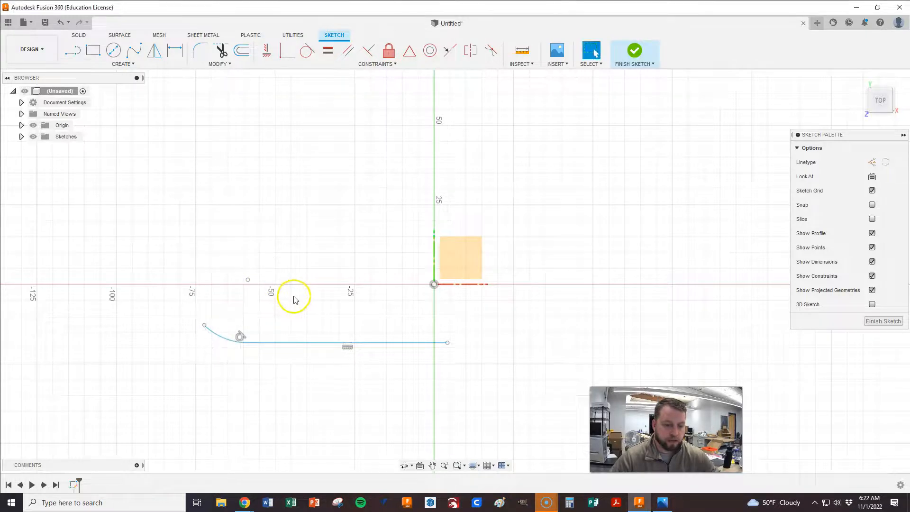
pyautogui.hotkey('ctrl', 'z')
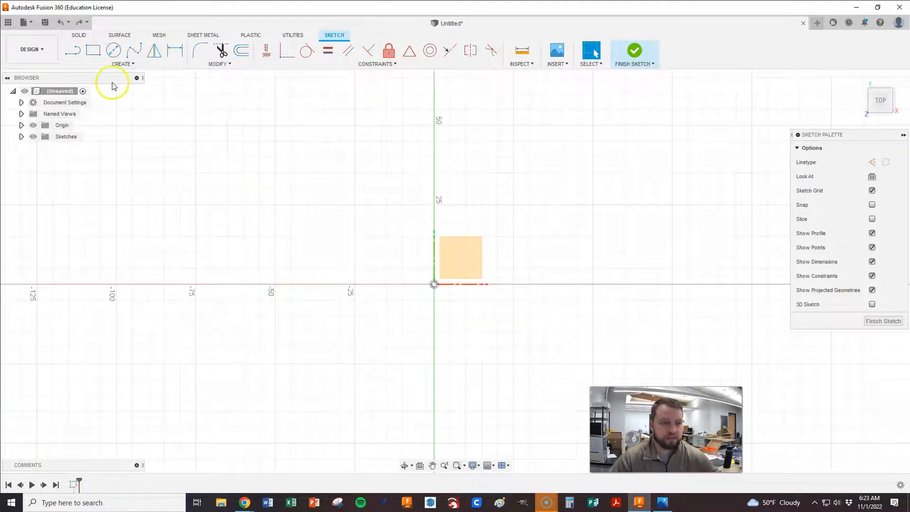
# - Sketch the base's open-ended arm with two horizontal lines about 70 mm long, joined by a vertical end line about 26 mm long
pyautogui.click(72, 50)
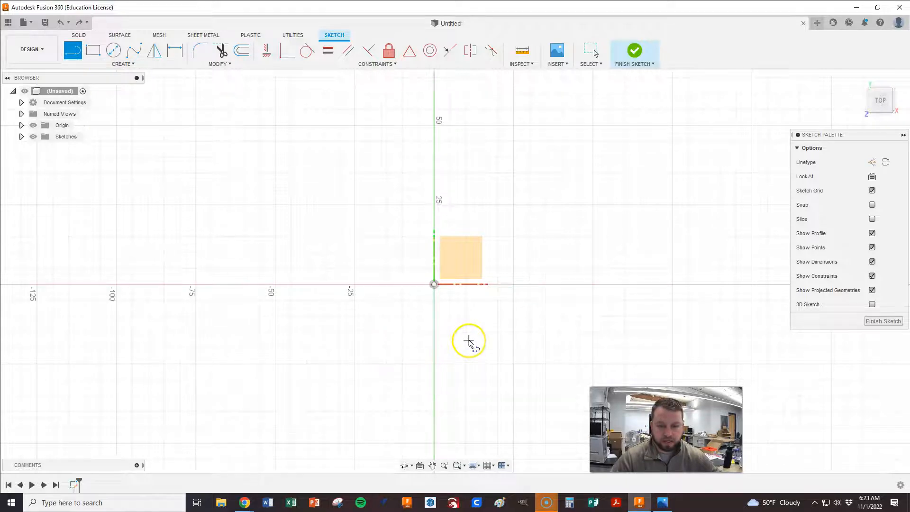
pyautogui.click(468, 341)
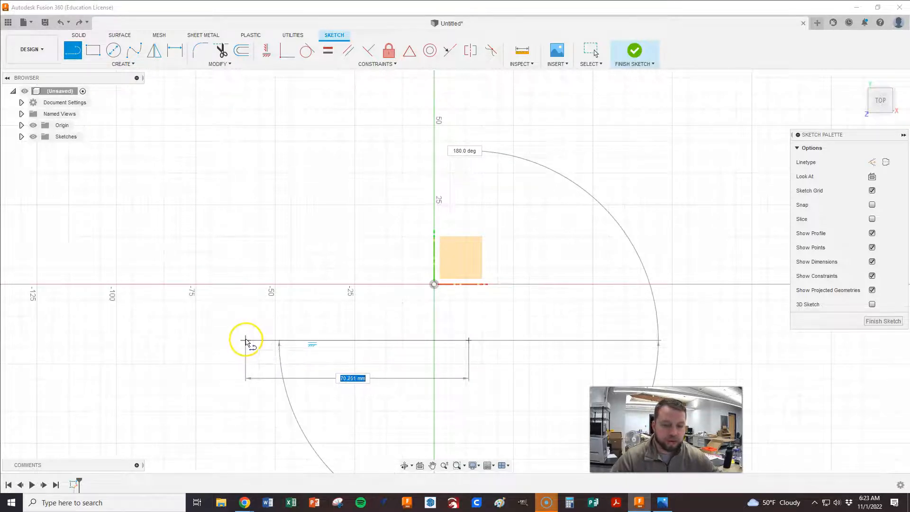
pyautogui.click(245, 340)
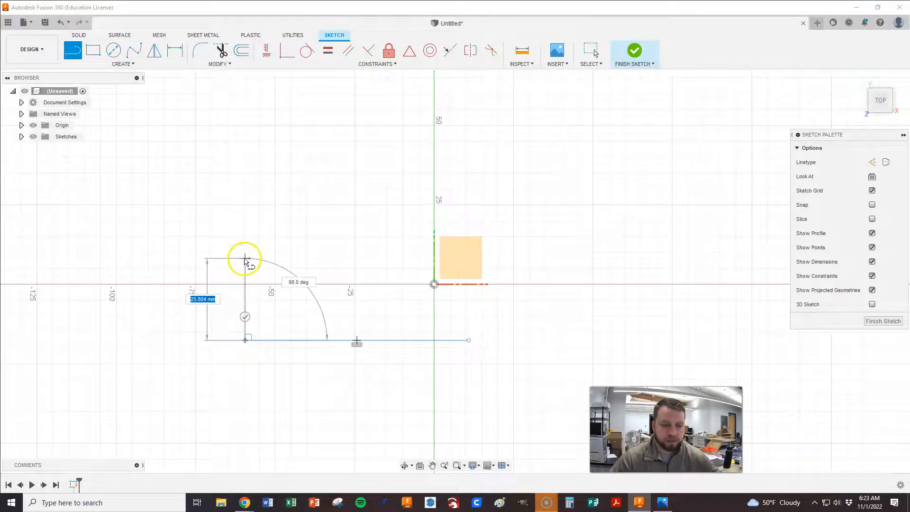
pyautogui.click(245, 259)
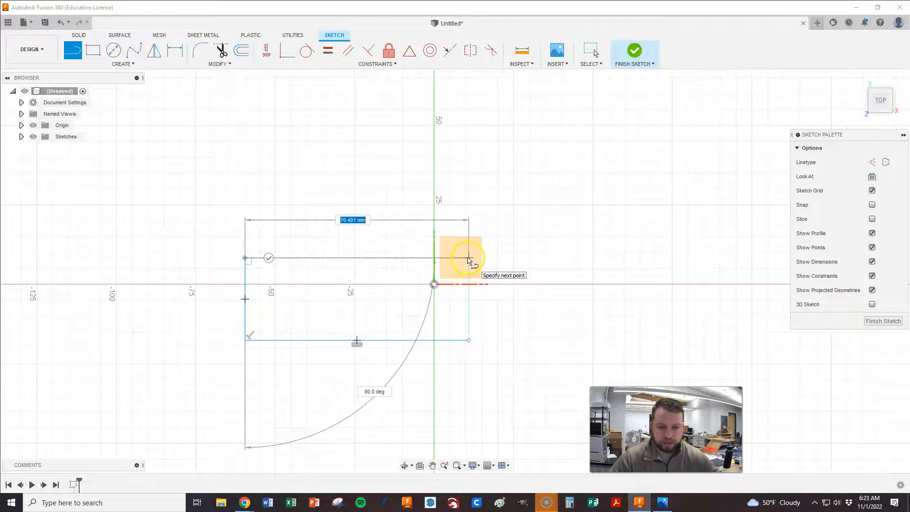
pyautogui.click(468, 258)
# - Complete the outline with a crosspiece having a straight outer edge and tangent end arcs of about 11.6 mm radius, closing at the arm's start
pyautogui.moveTo(468, 258); pyautogui.dragTo(542, 238)
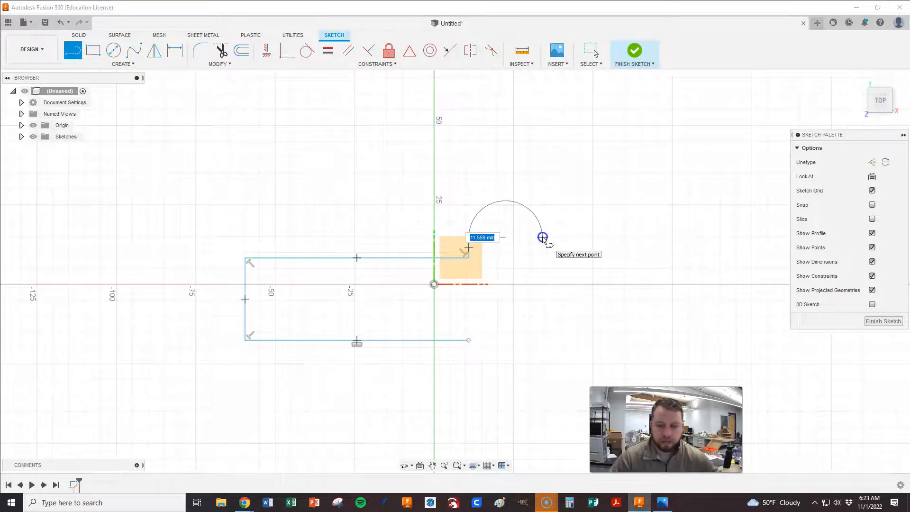
pyautogui.moveTo(542, 237); pyautogui.dragTo(543, 238)
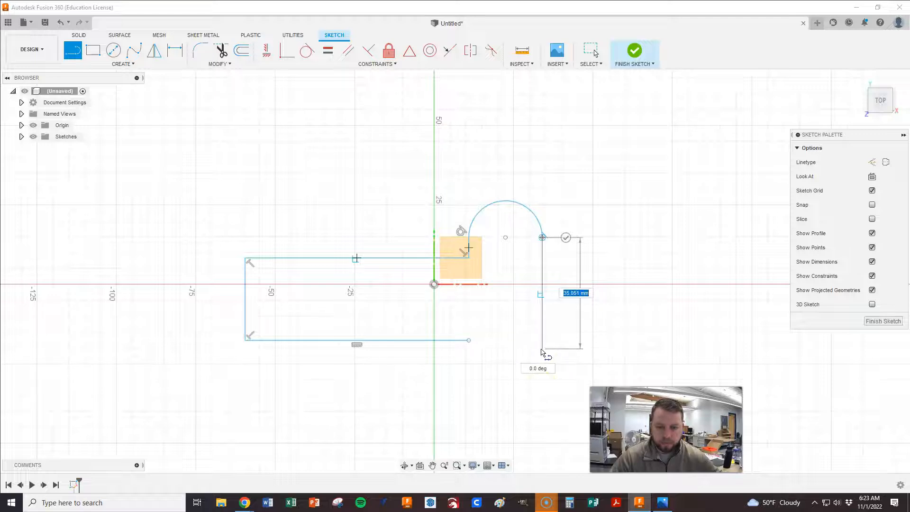
pyautogui.click(542, 353)
pyautogui.moveTo(542, 352); pyautogui.dragTo(479, 387)
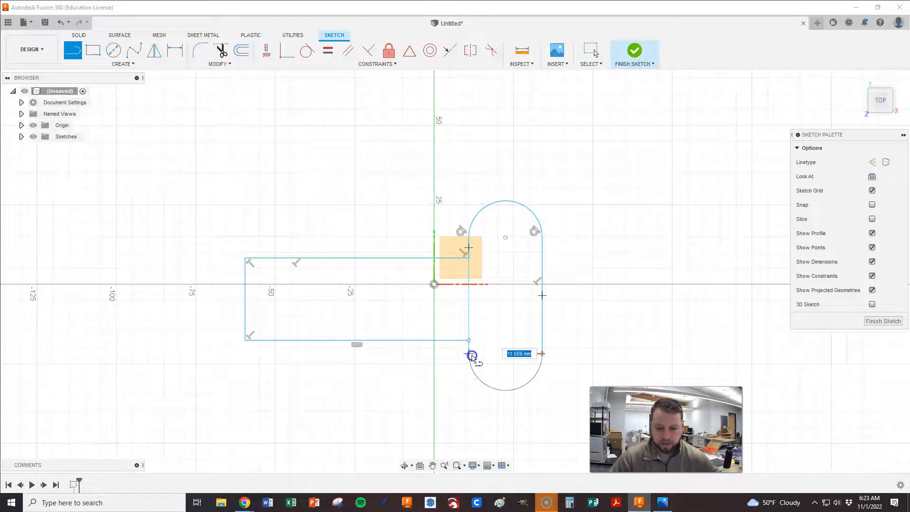
pyautogui.moveTo(470, 355); pyautogui.dragTo(469, 354)
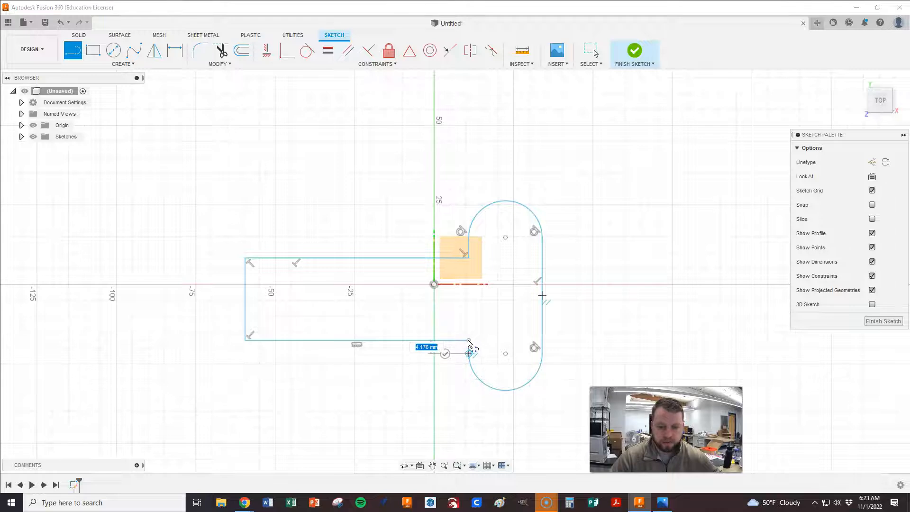
pyautogui.click(468, 340)
pyautogui.click(505, 312)
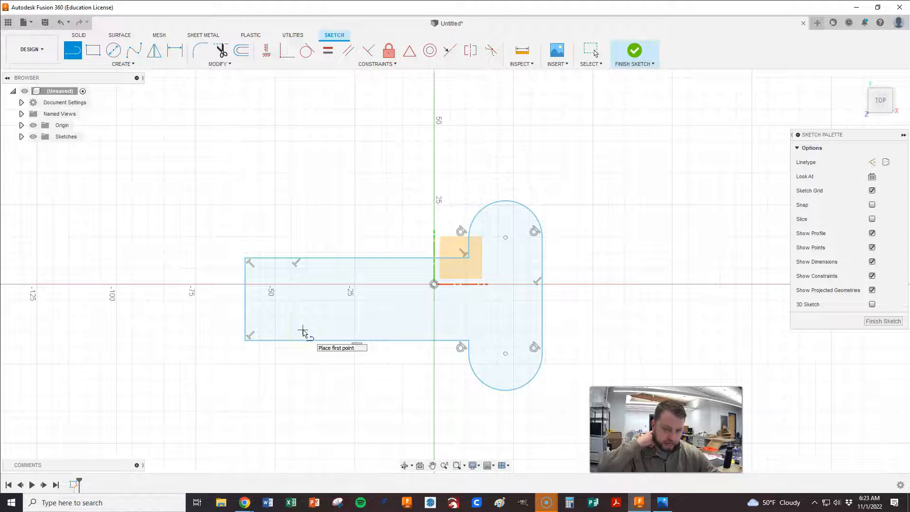
# - Consult the Part 14 drawing and dimension the arm's width between its two long edges as 15 mm
pyautogui.hotkey('alt', 'Tab')
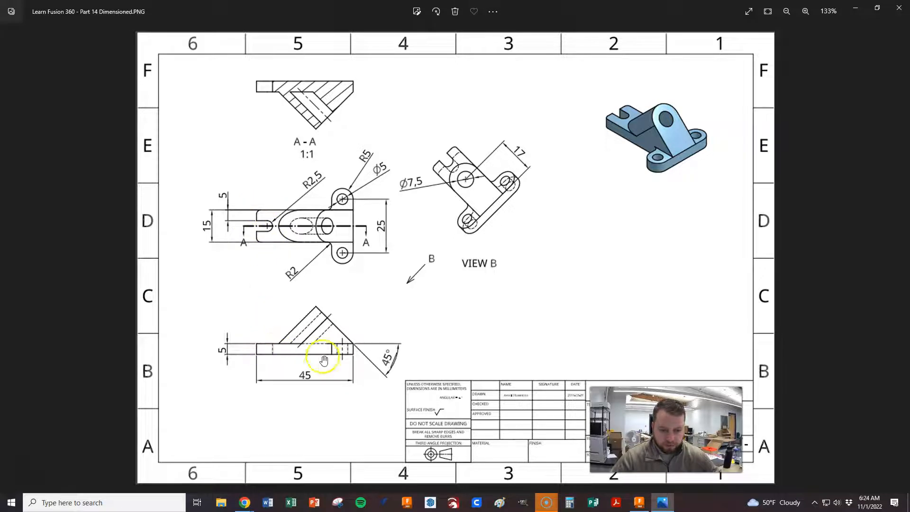
pyautogui.hotkey('alt', 'Tab')
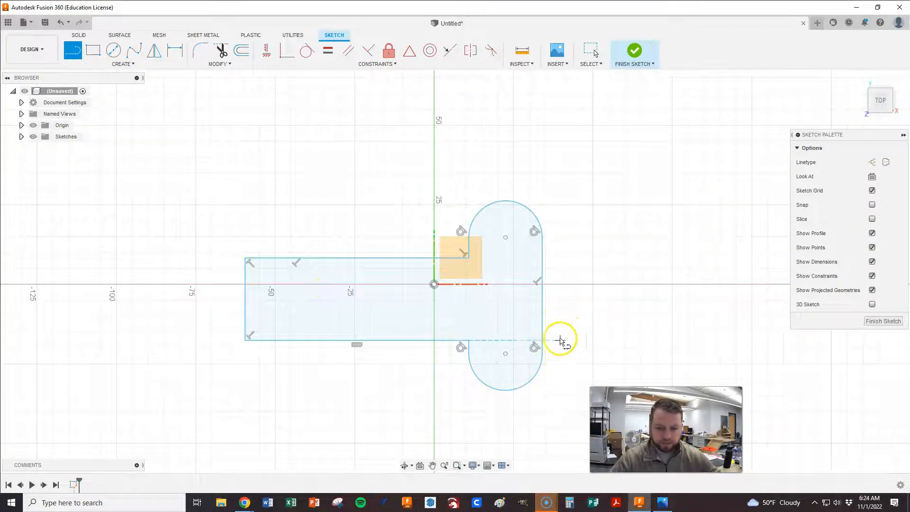
pyautogui.press('Escape')
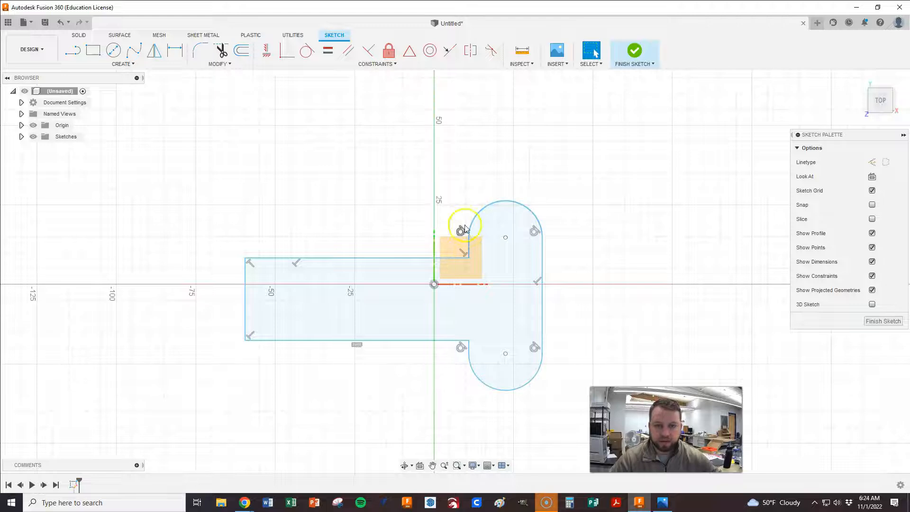
pyautogui.click(305, 51)
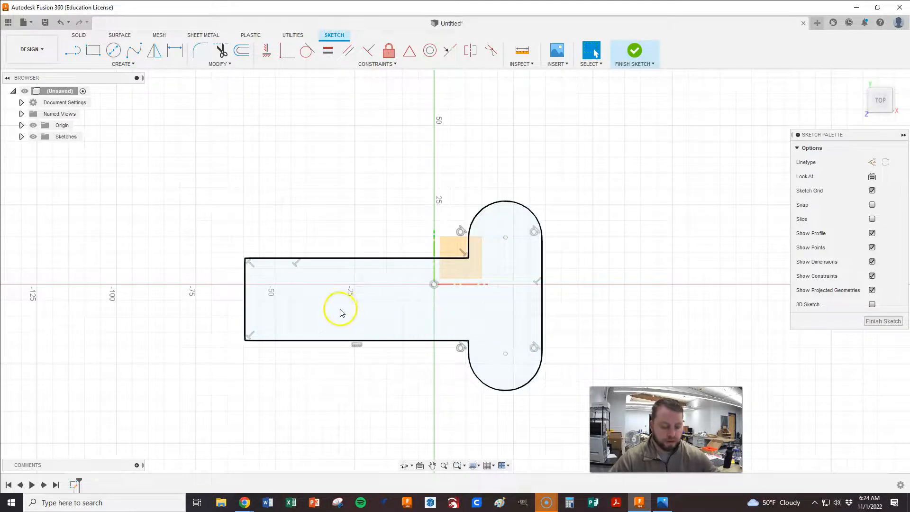
pyautogui.press('d')
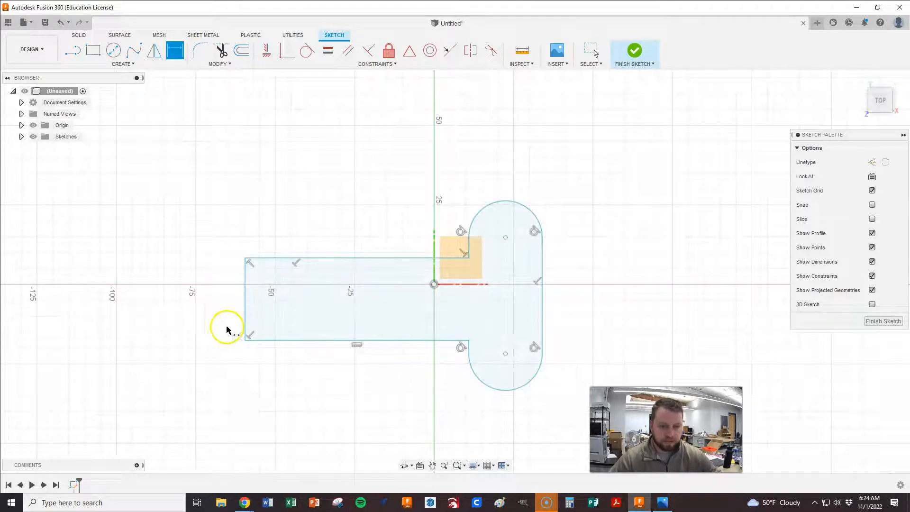
pyautogui.click(280, 340)
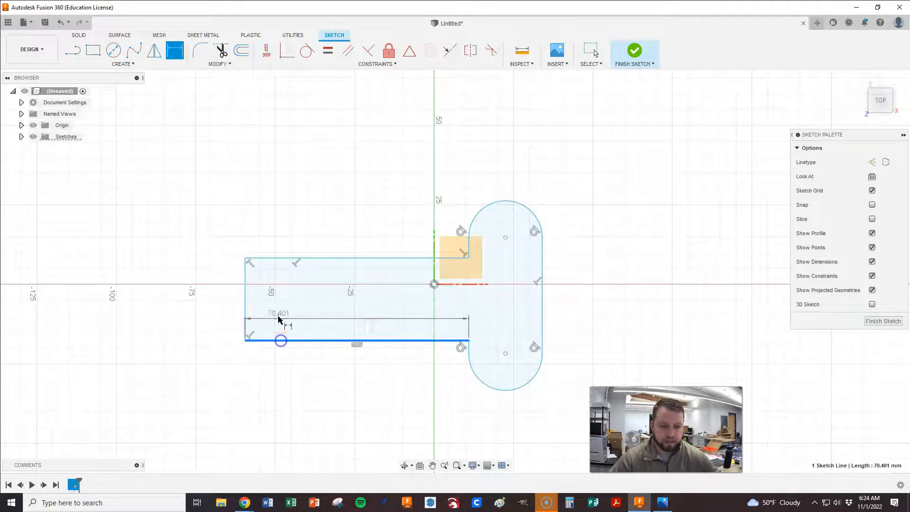
pyautogui.click(277, 260)
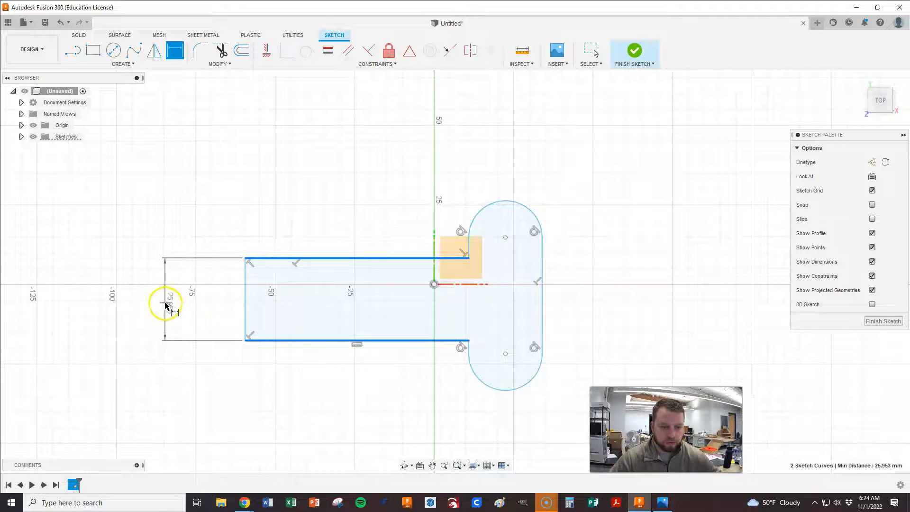
pyautogui.click(164, 302)
pyautogui.write('15')
pyautogui.press('Return')
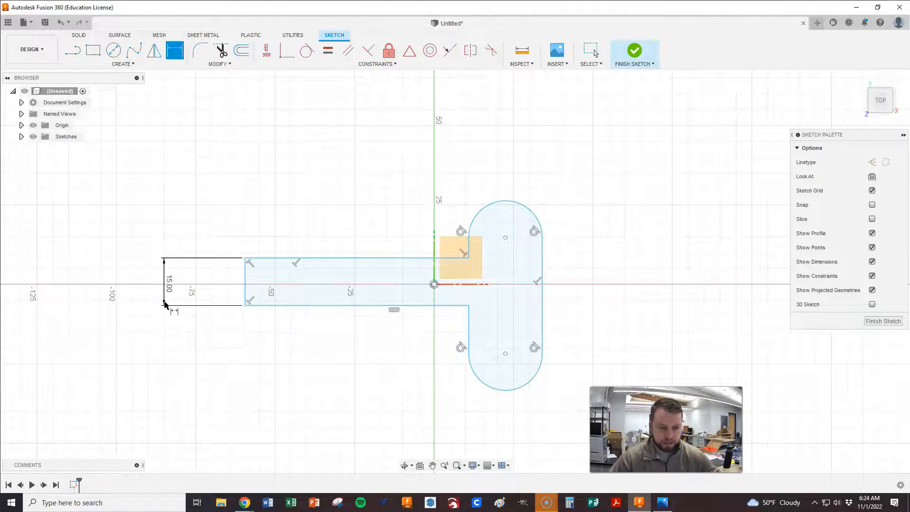
# - Check the Part 14 drawing and dimension the overall length from the arm's end edge to the crosspiece's outer edge as 45 mm
pyautogui.hotkey('alt', 'Tab')
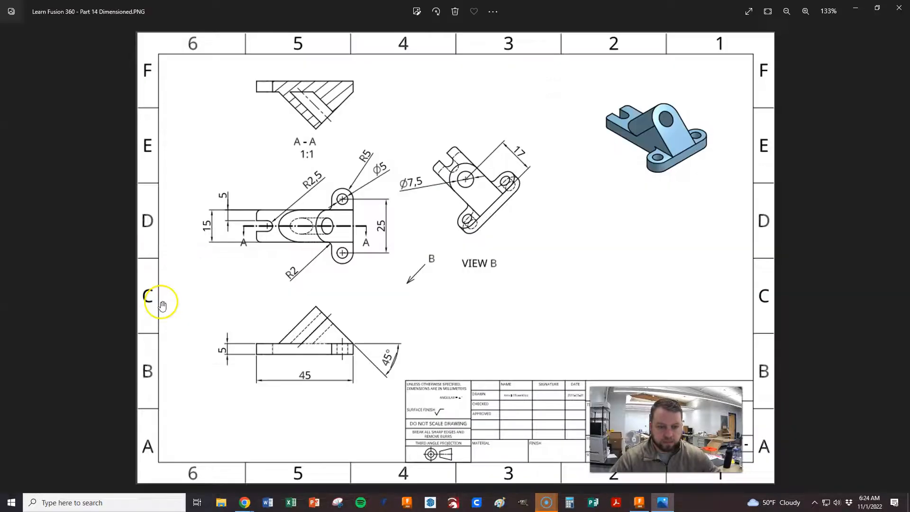
pyautogui.hotkey('alt', 'Tab')
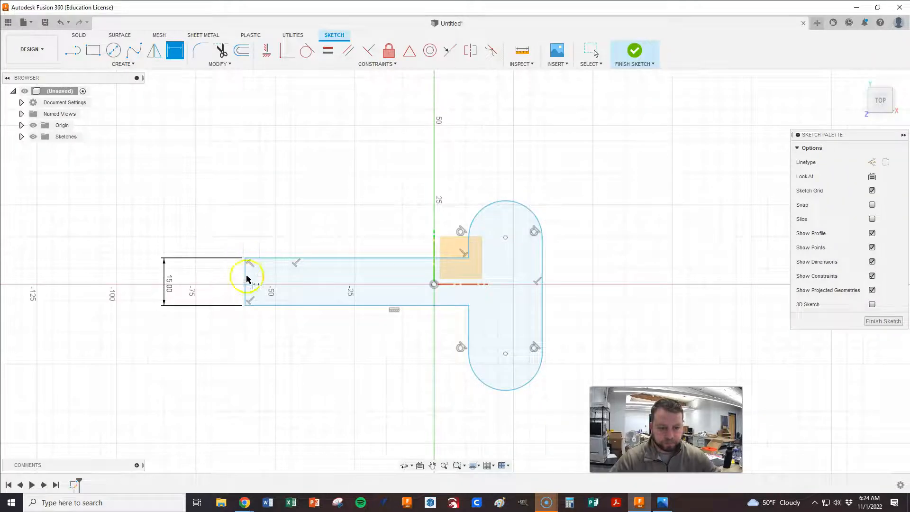
pyautogui.click(246, 293)
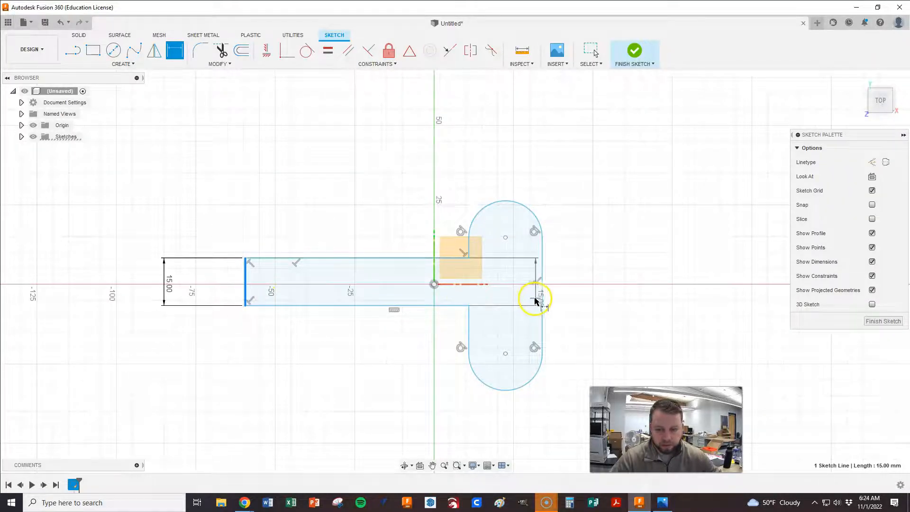
pyautogui.click(541, 299)
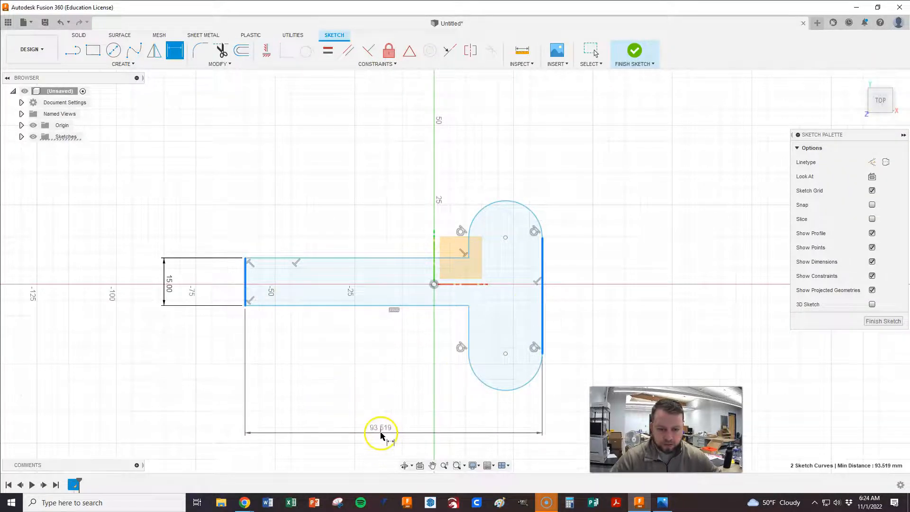
pyautogui.click(381, 433)
pyautogui.press('Return')
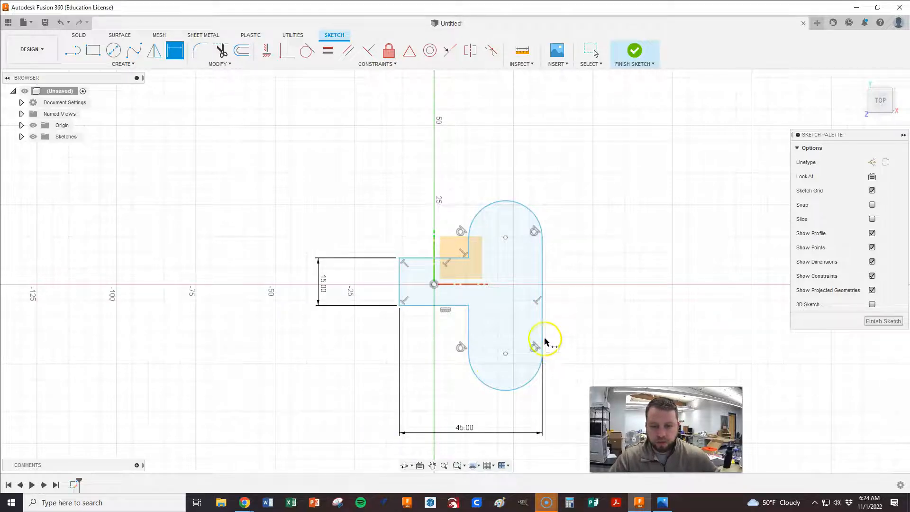
# - Check the drawing for the crosspiece's end radius and dimension its upper end arc as 5 mm radius
pyautogui.hotkey('alt', 'Tab')
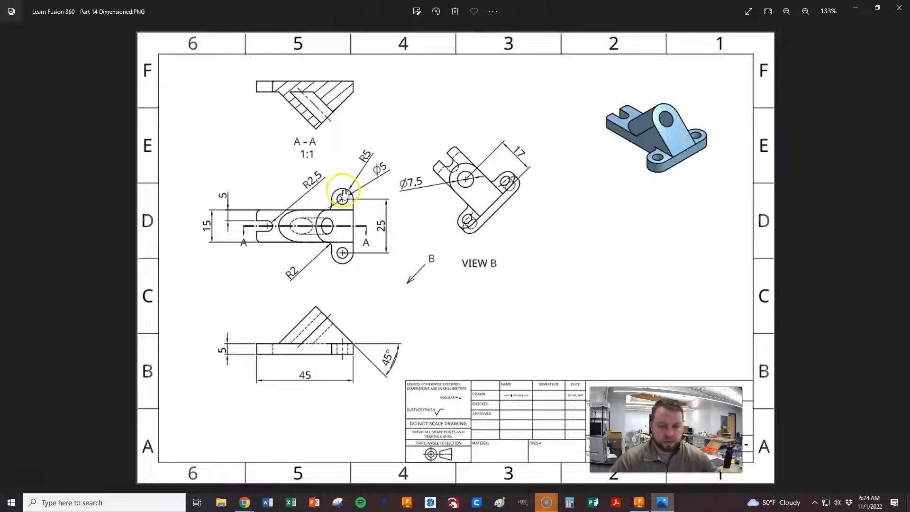
pyautogui.hotkey('alt', 'Tab')
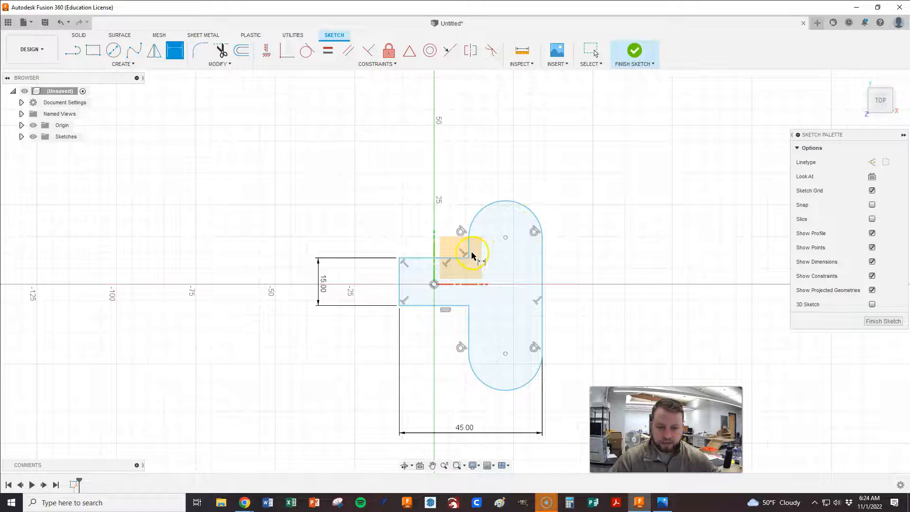
pyautogui.click(511, 203)
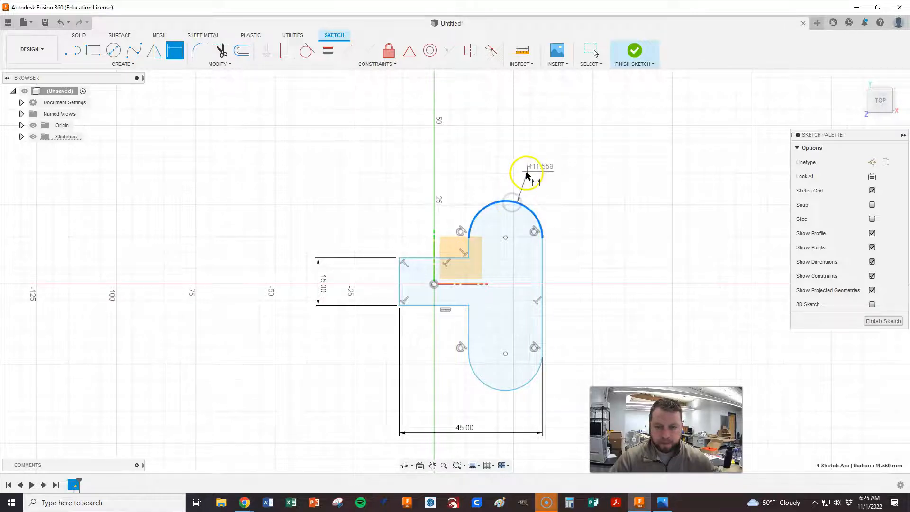
pyautogui.click(564, 164)
pyautogui.write('5')
pyautogui.press('Return')
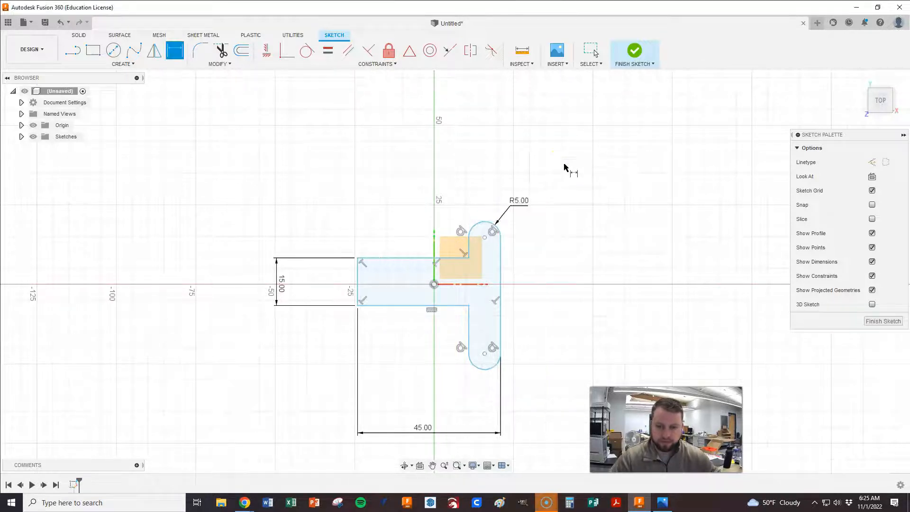
# - Consult the drawing and sketch a horizontal construction line about 83 mm long across the whole profile, slightly above the origin
pyautogui.hotkey('alt', 'Tab')
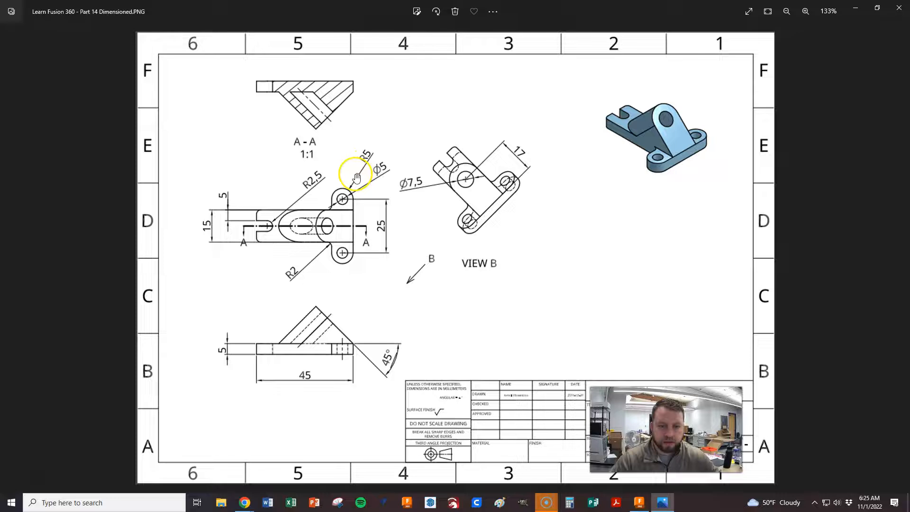
pyautogui.hotkey('alt', 'Tab')
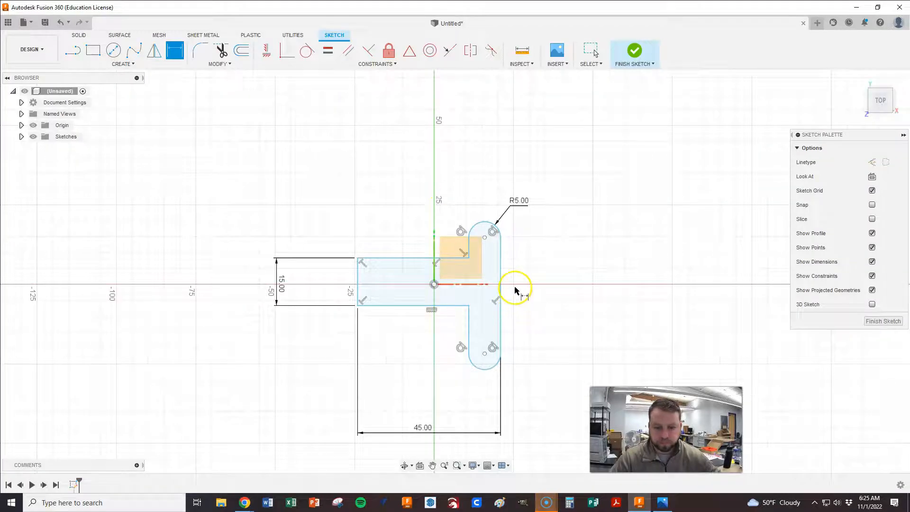
pyautogui.hotkey('alt', 'Tab')
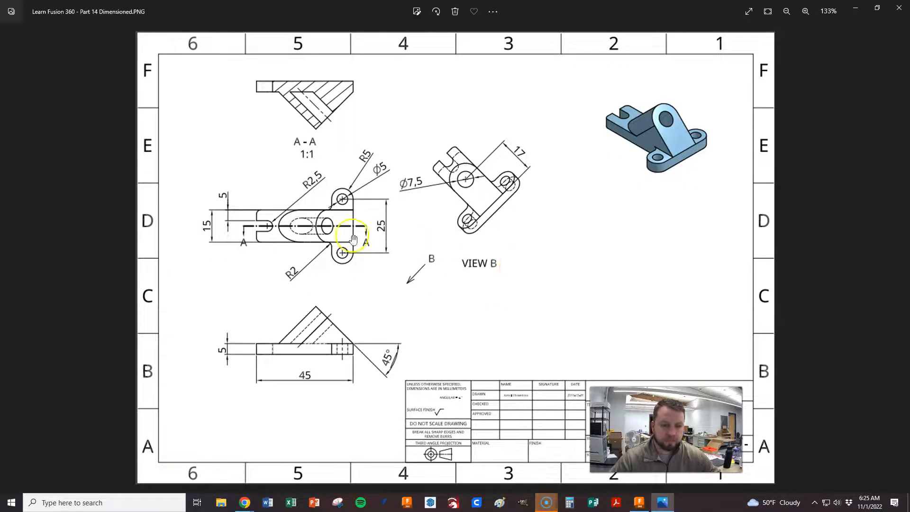
pyautogui.hotkey('alt', 'Tab')
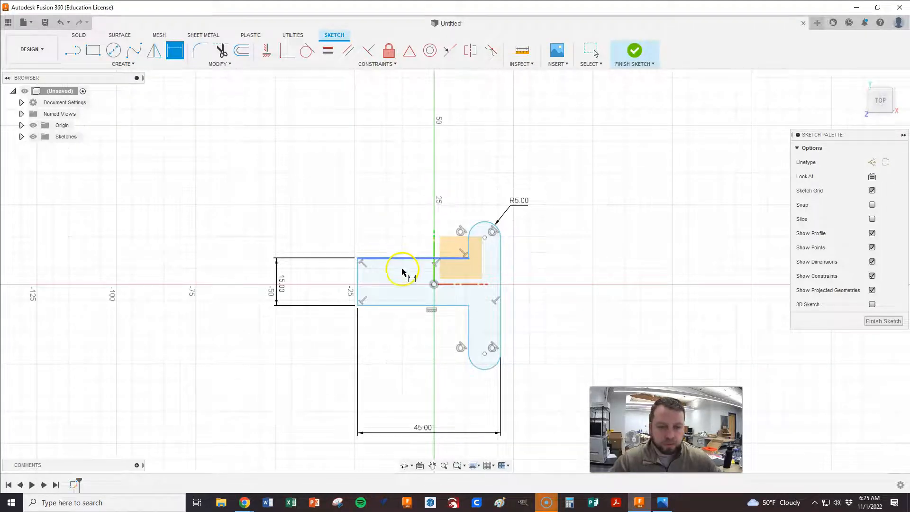
pyautogui.click(73, 53)
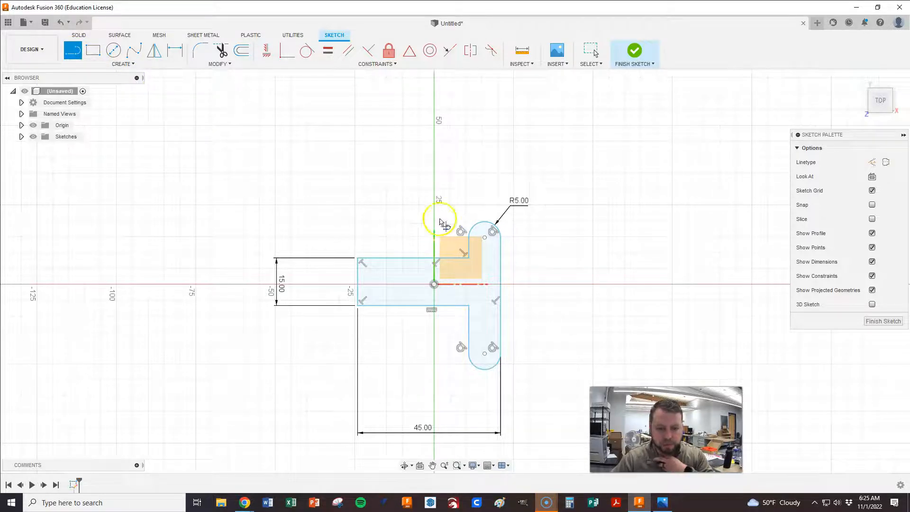
pyautogui.click(872, 163)
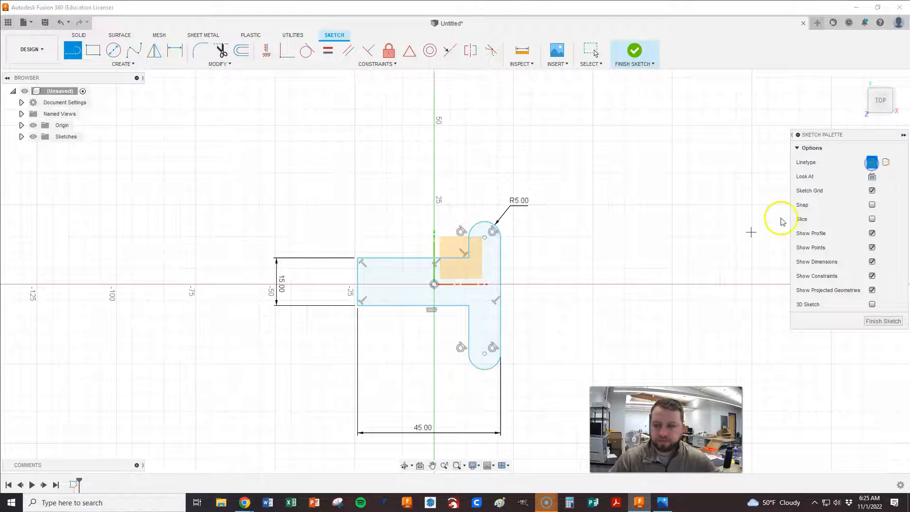
pyautogui.click(301, 272)
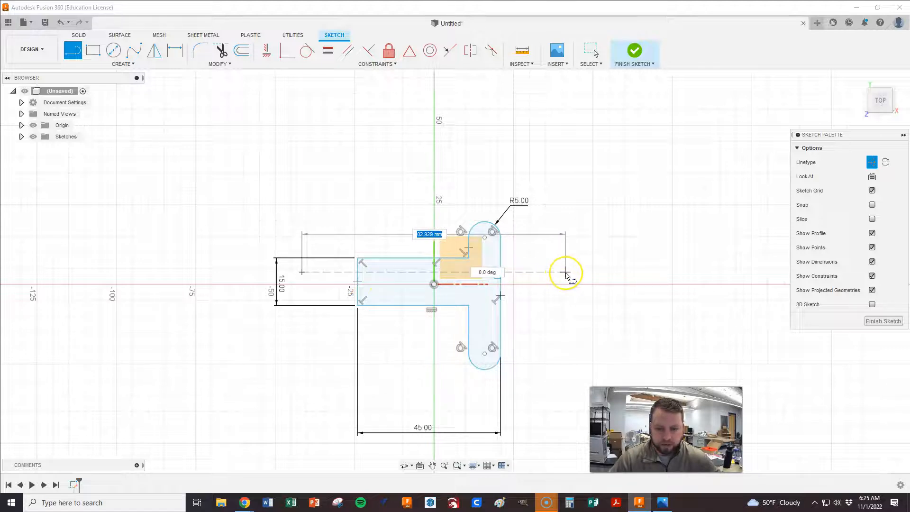
pyautogui.click(565, 272)
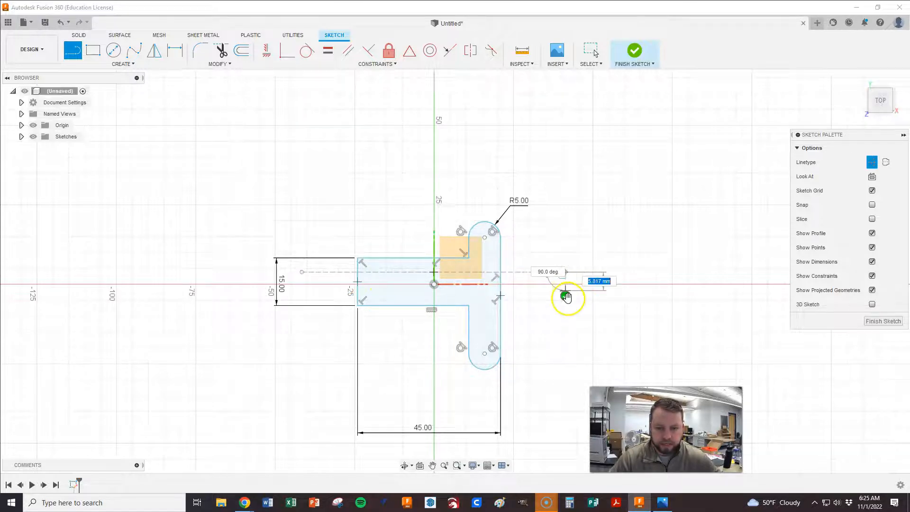
pyautogui.click(551, 282)
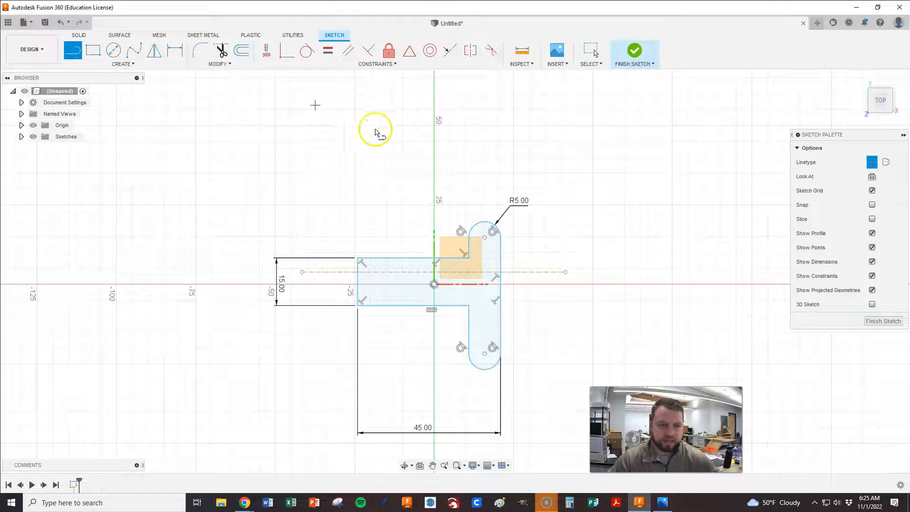
# - Apply a coincident constraint between the horizontal construction line and the sketch origin
pyautogui.click(591, 51)
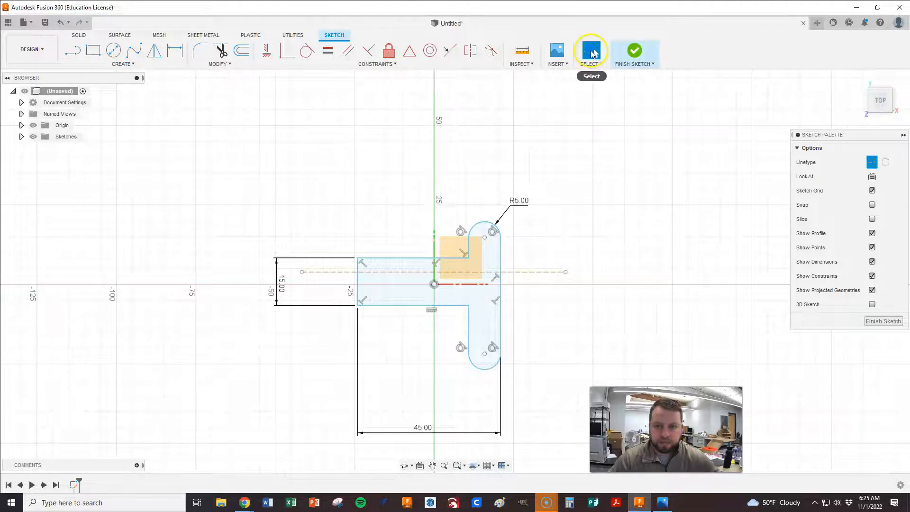
pyautogui.click(533, 273)
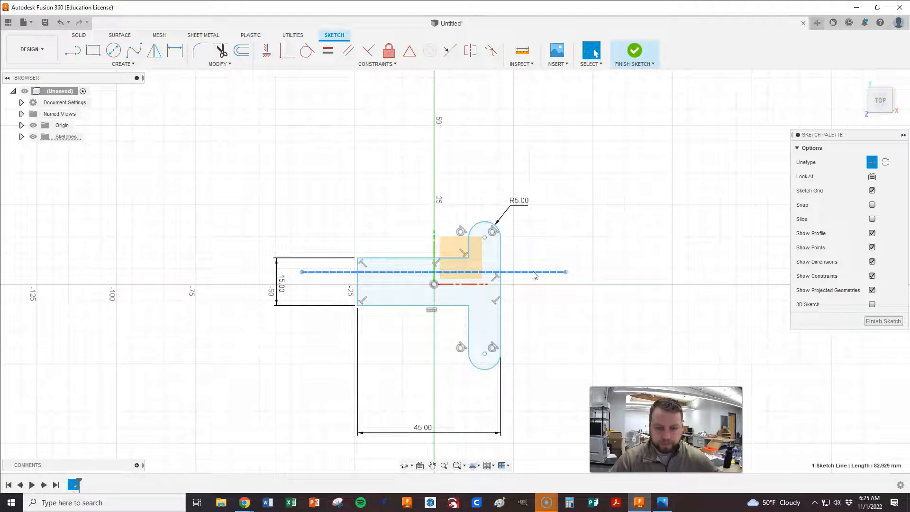
pyautogui.click(433, 284)
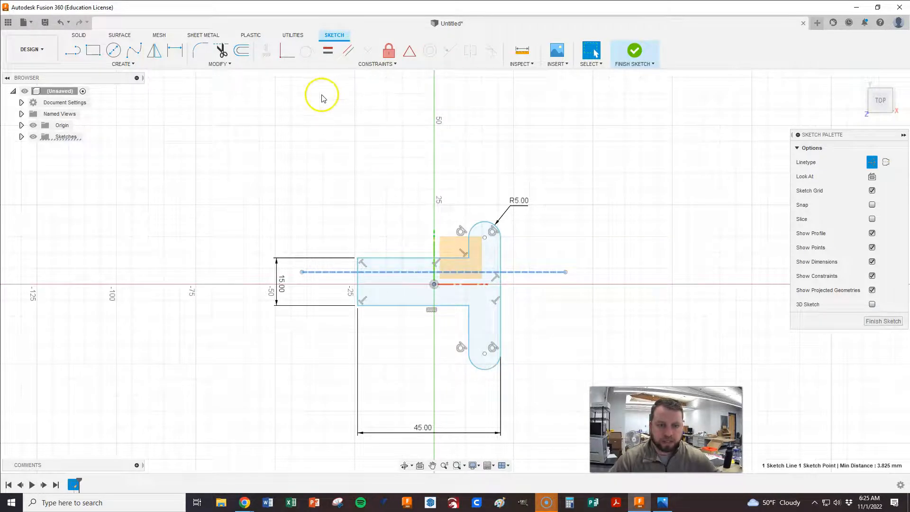
pyautogui.click(283, 57)
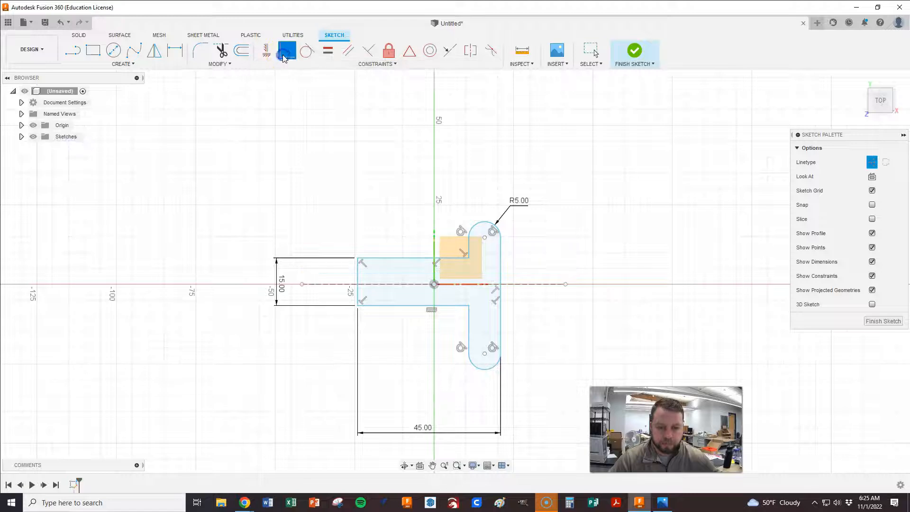
pyautogui.click(533, 275)
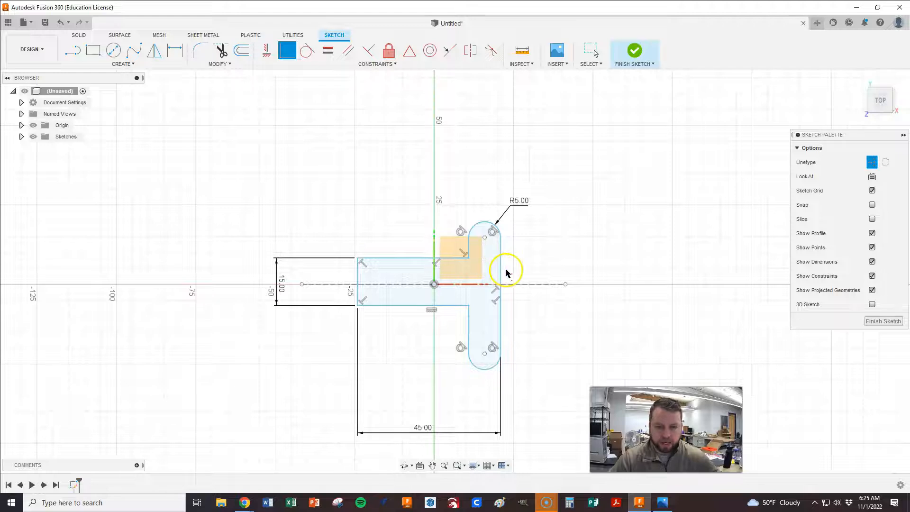
pyautogui.click(357, 277)
pyautogui.click(502, 258)
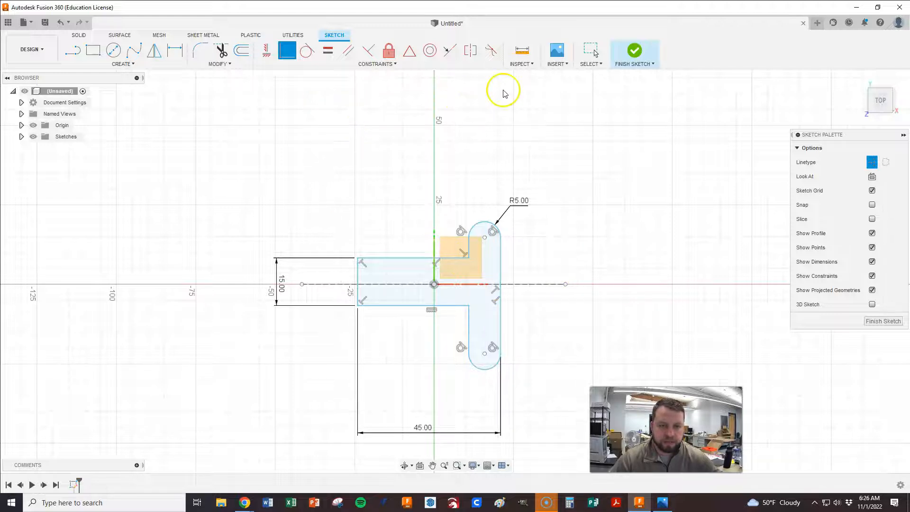
pyautogui.press('Escape')
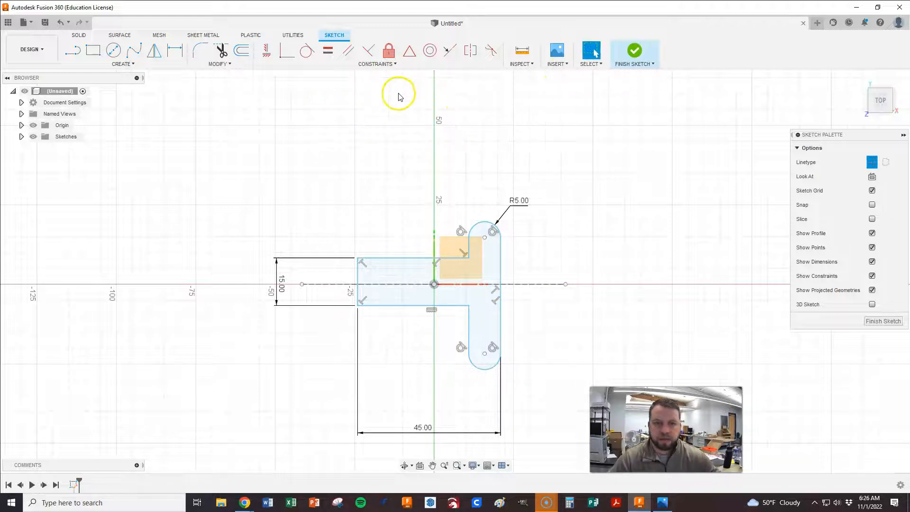
# - Apply a midpoint constraint between the construction line and the arm's vertical end edge to centre the arm on the line
pyautogui.click(384, 286)
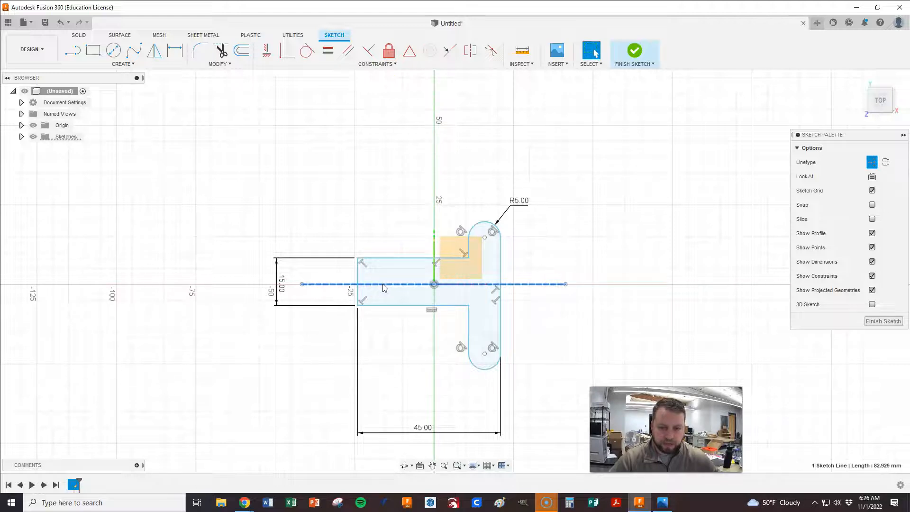
pyautogui.click(359, 275)
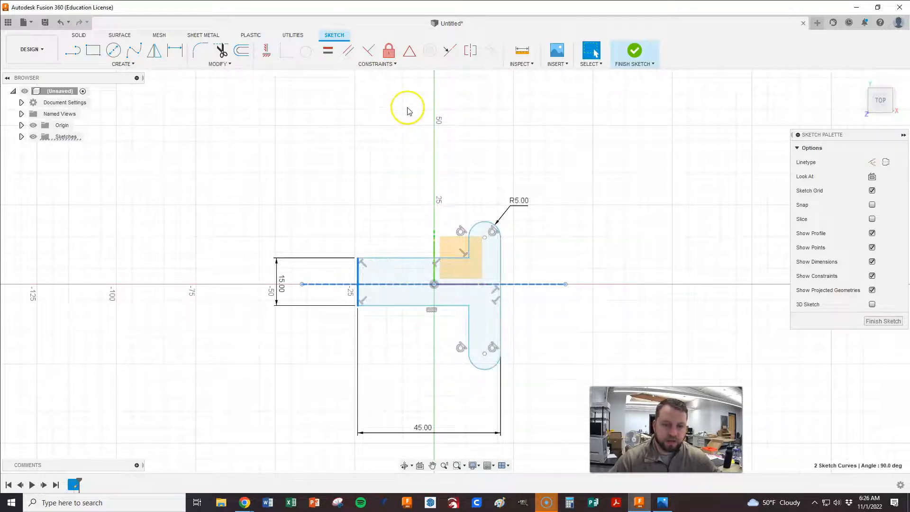
pyautogui.click(409, 52)
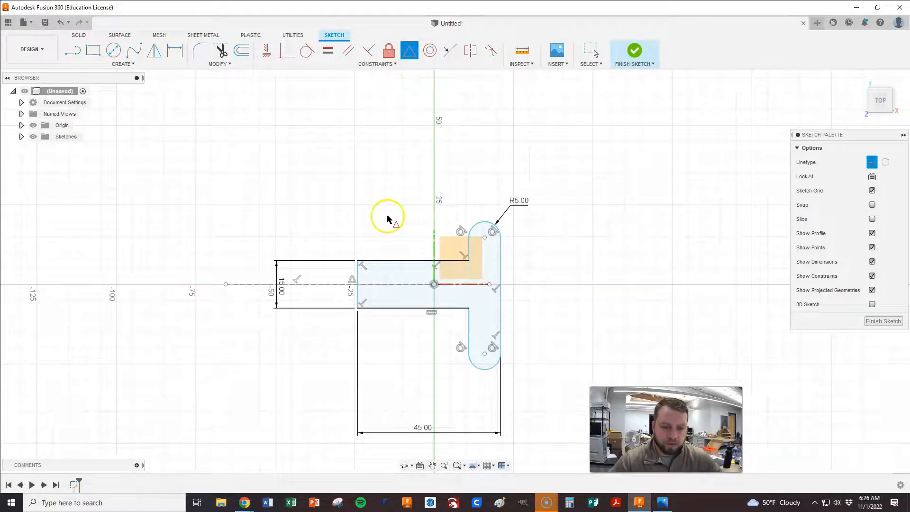
pyautogui.click(388, 284)
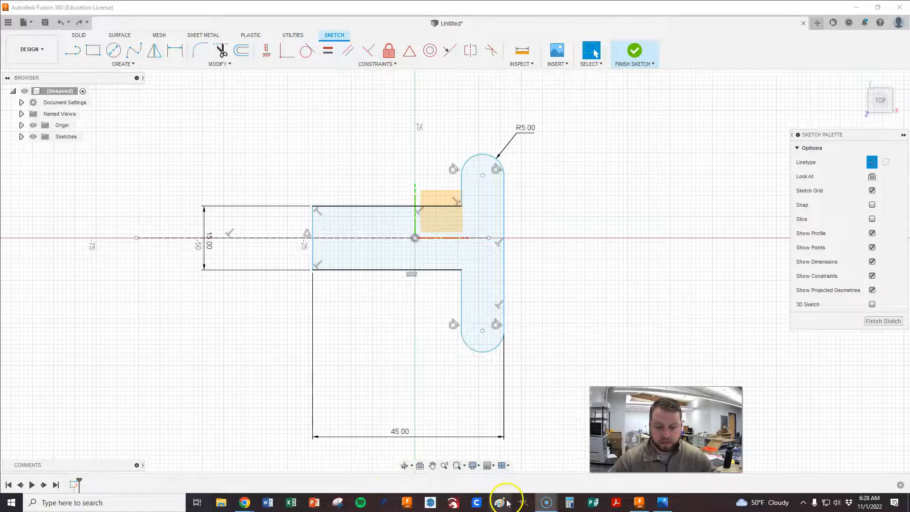
# - Check the drawing and dimension the vertical distance between the centres of the crosspiece's two end arcs as 25 mm
pyautogui.click(658, 504)
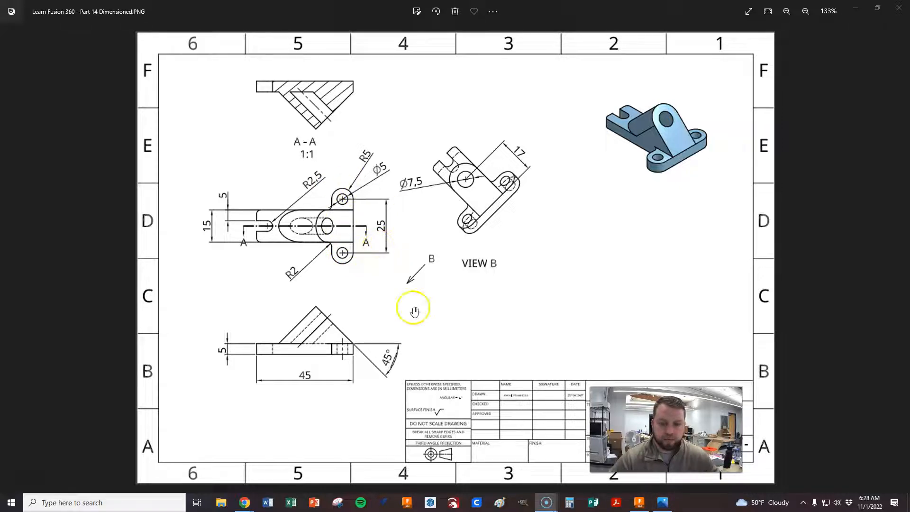
pyautogui.click(638, 502)
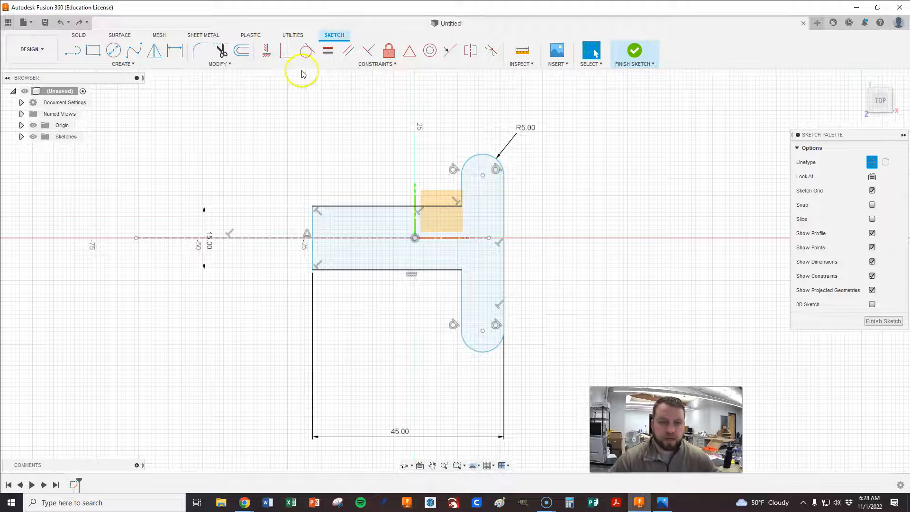
pyautogui.press('d')
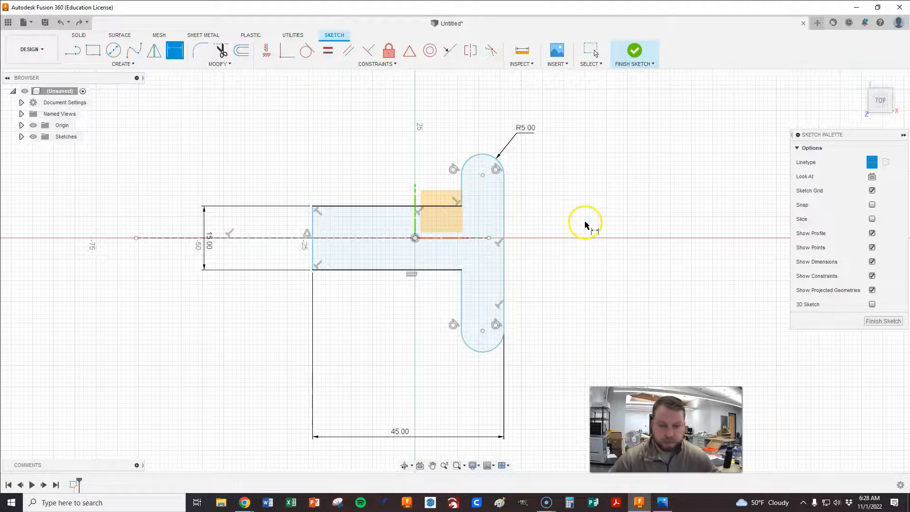
pyautogui.click(482, 176)
pyautogui.click(483, 331)
pyautogui.click(601, 256)
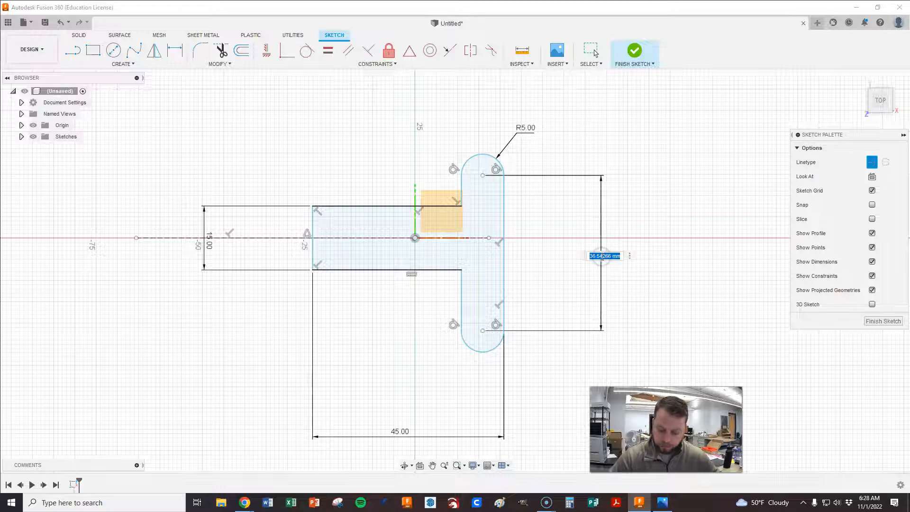
pyautogui.press('Return')
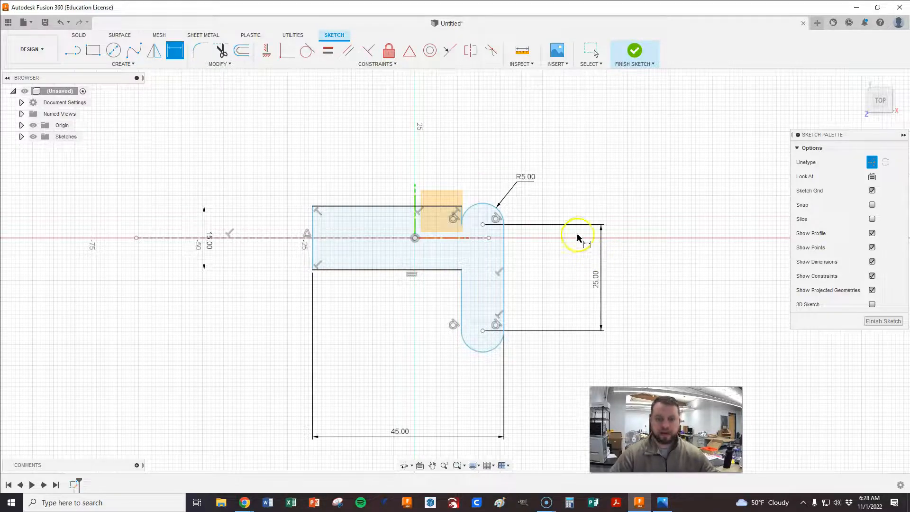
pyautogui.press('Escape')
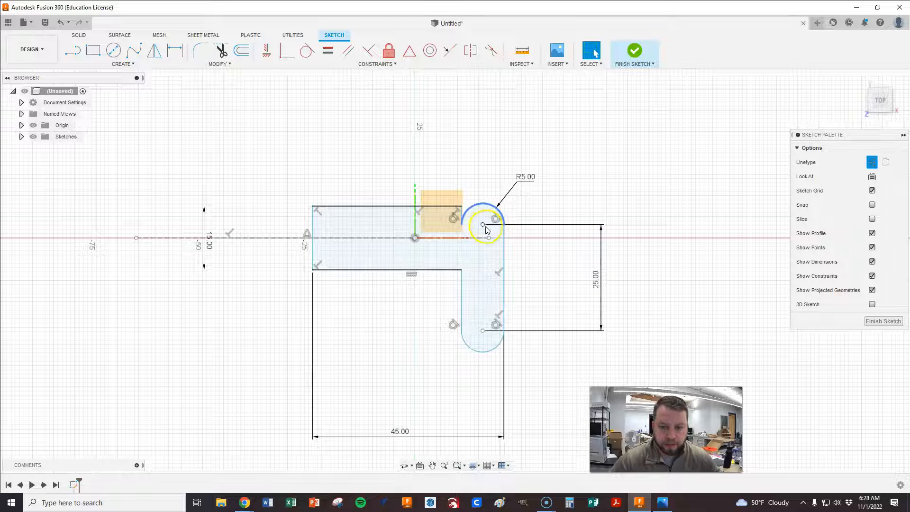
# - Move the crosspiece's upper arc centre up to about 12.7 mm above the horizontal construction line, roughly centring the crosspiece on it
pyautogui.moveTo(482, 225); pyautogui.dragTo(483, 184)
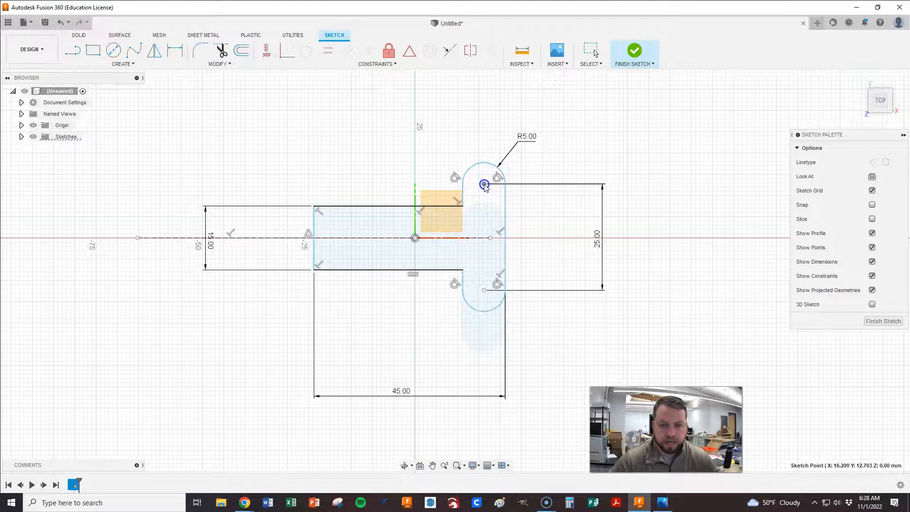
# - Try a midpoint constraint between the crosspiece's long outer vertical edge and the sketch origin, and undo it
pyautogui.click(479, 235)
pyautogui.click(506, 221)
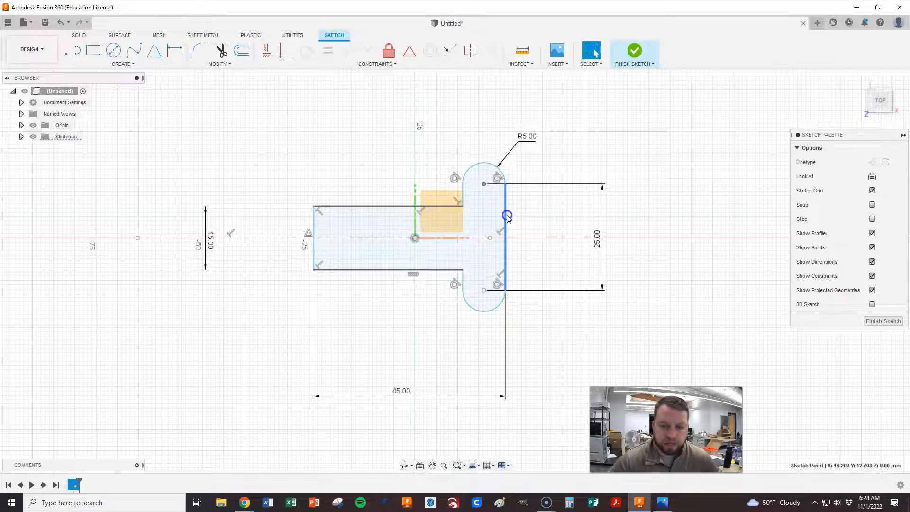
pyautogui.keyDown('shift'); pyautogui.click(415, 237); pyautogui.keyUp('shift')
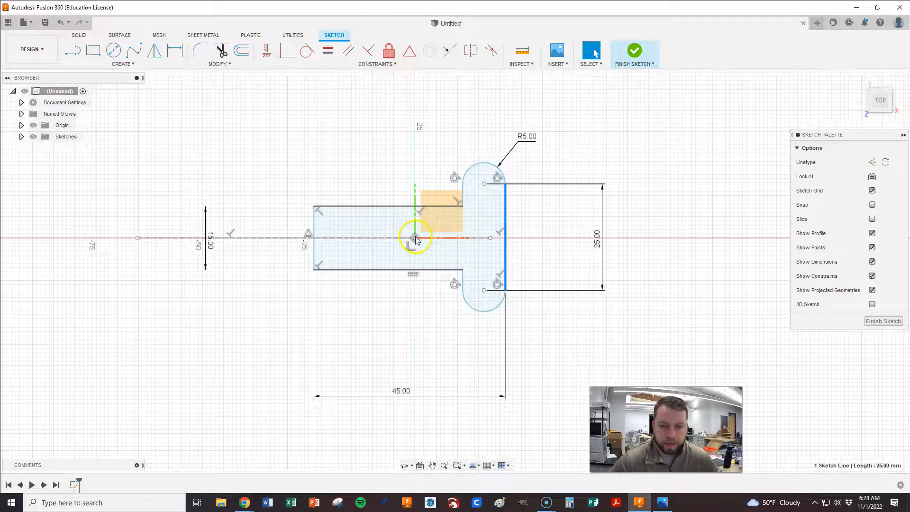
pyautogui.click(410, 51)
pyautogui.press('Escape')
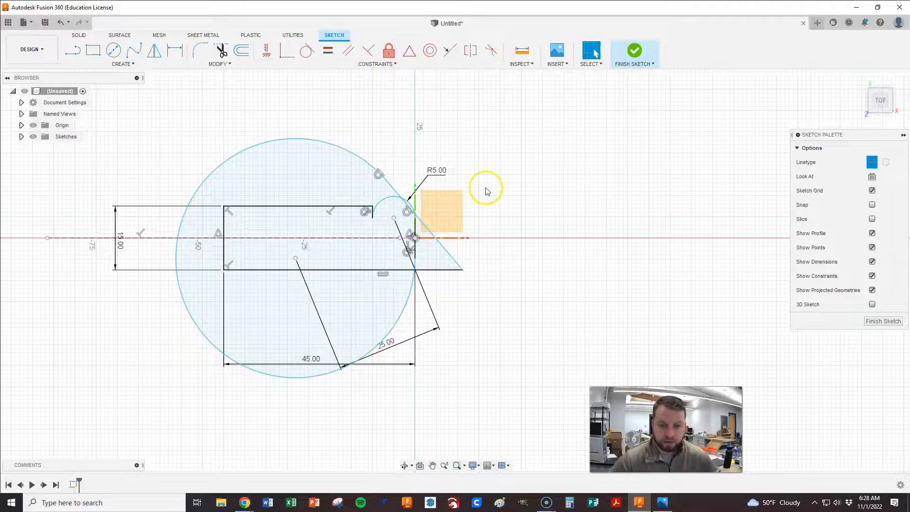
pyautogui.click(60, 22)
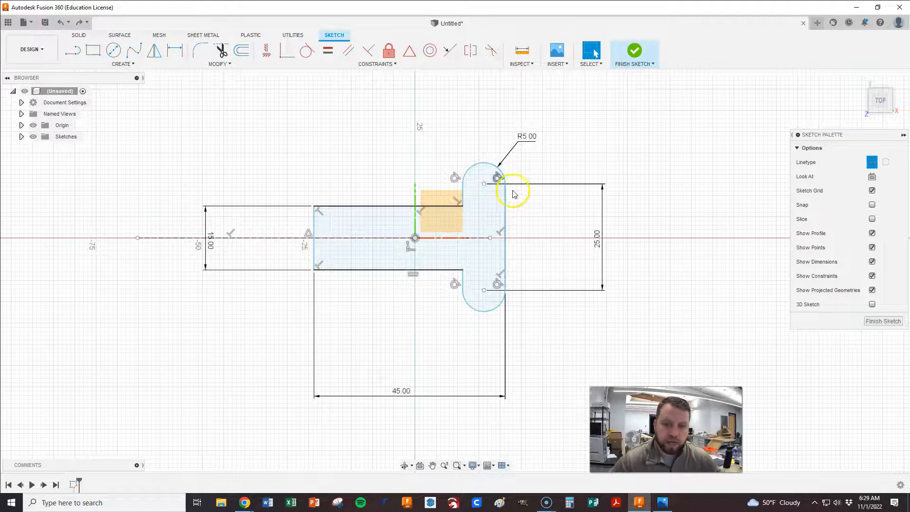
# - Dimension the vertical distance from the upper arc's centre to the horizontal construction line as 25/2 mm
pyautogui.click(175, 50)
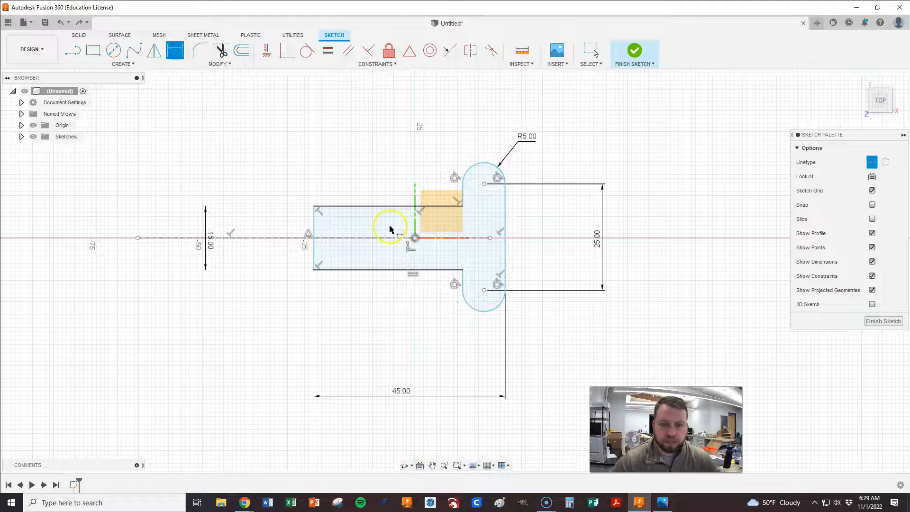
pyautogui.click(484, 184)
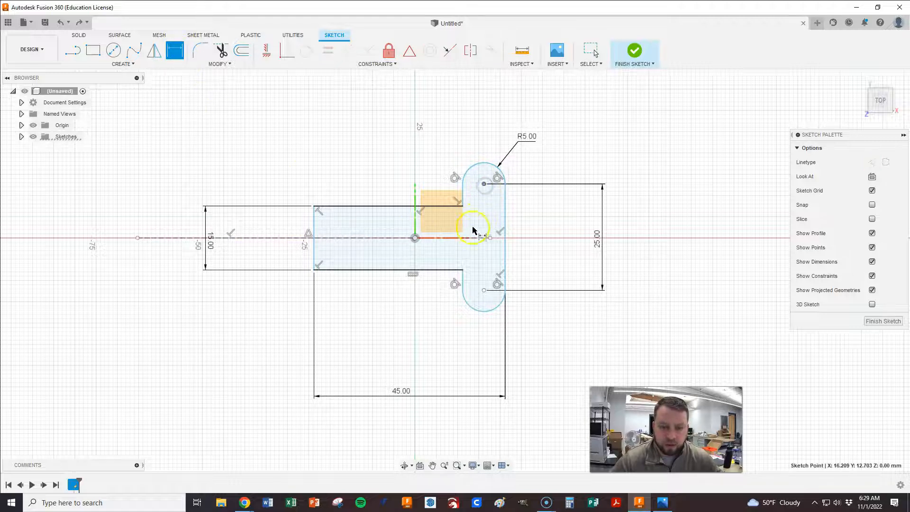
pyautogui.click(475, 239)
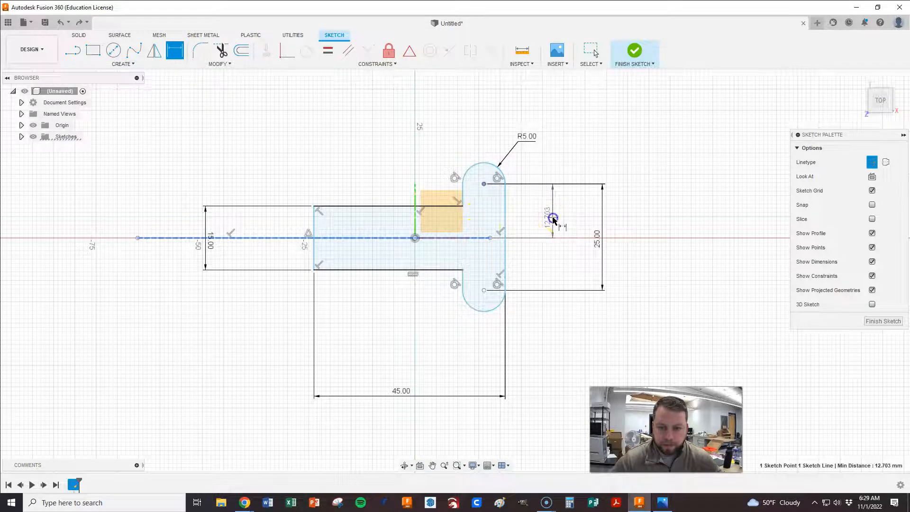
pyautogui.click(552, 216)
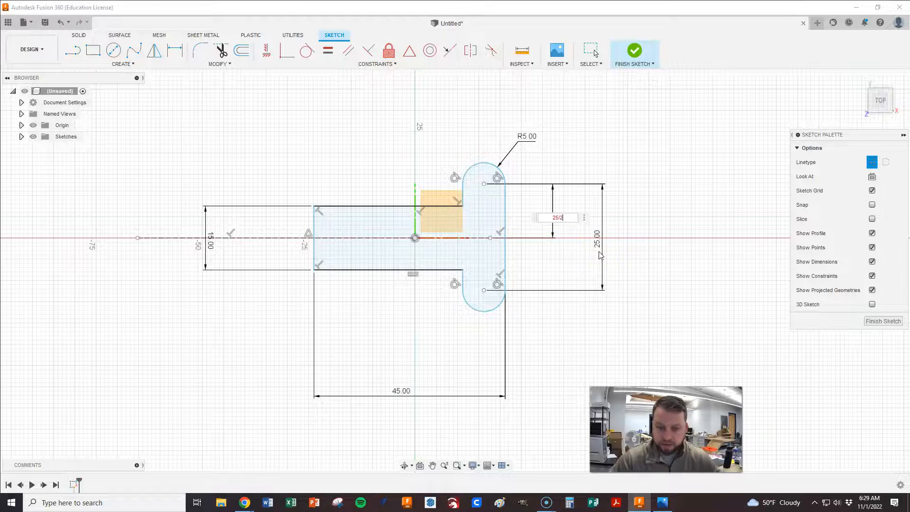
pyautogui.write('25/2')
pyautogui.press('Return')
pyautogui.click(566, 252)
pyautogui.click(491, 238)
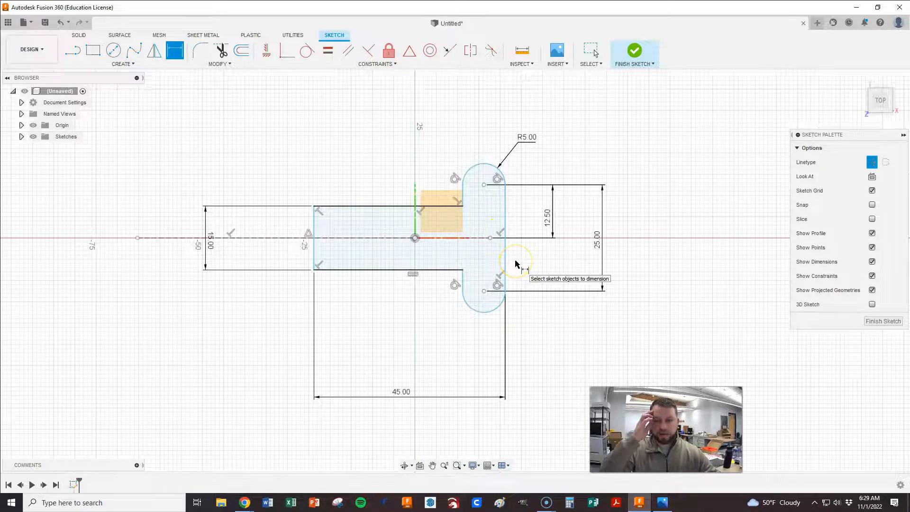
pyautogui.click(569, 263)
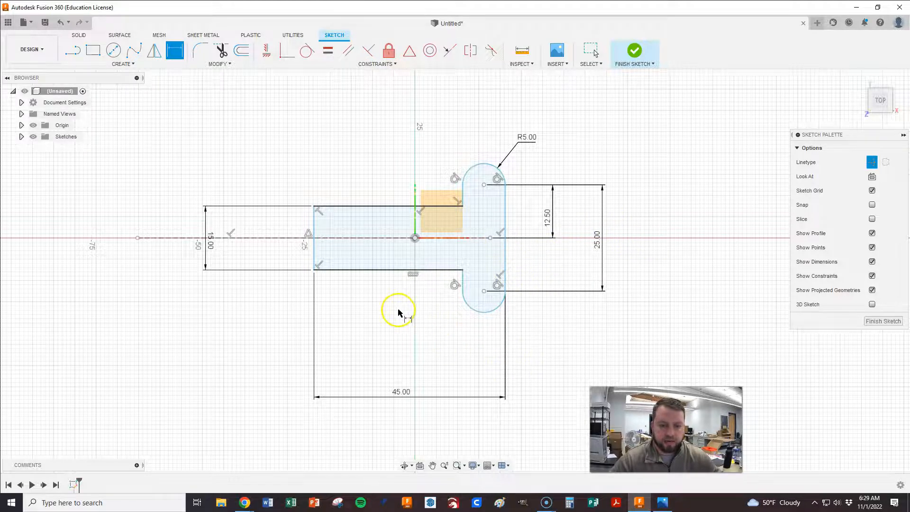
pyautogui.click(415, 196)
pyautogui.press('Escape')
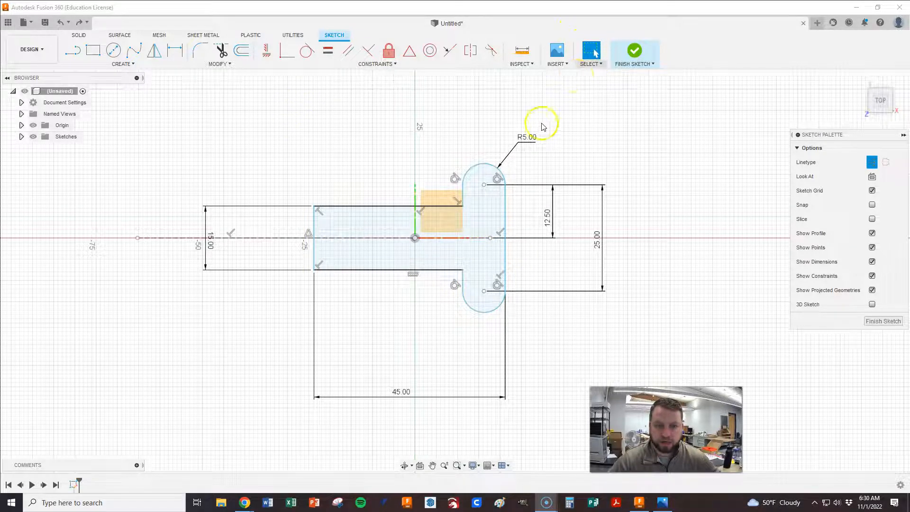
# - Apply a coincident constraint between the crosspiece's long outer vertical edge and the sketch origin
pyautogui.click(505, 256)
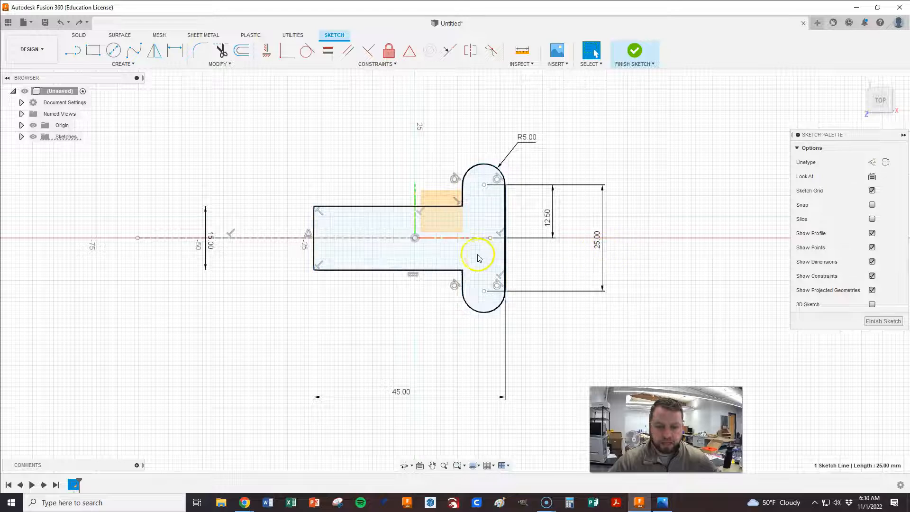
pyautogui.keyDown('shift'); pyautogui.click(416, 237); pyautogui.keyUp('shift')
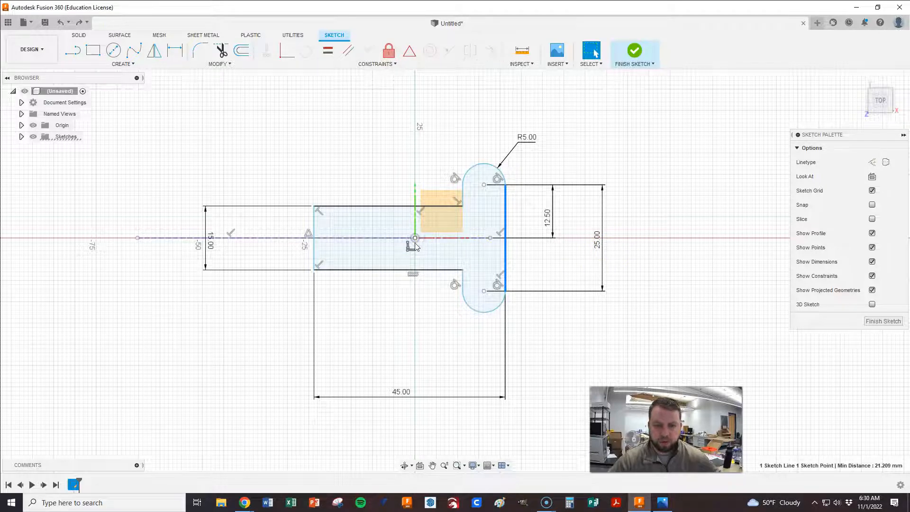
pyautogui.click(283, 53)
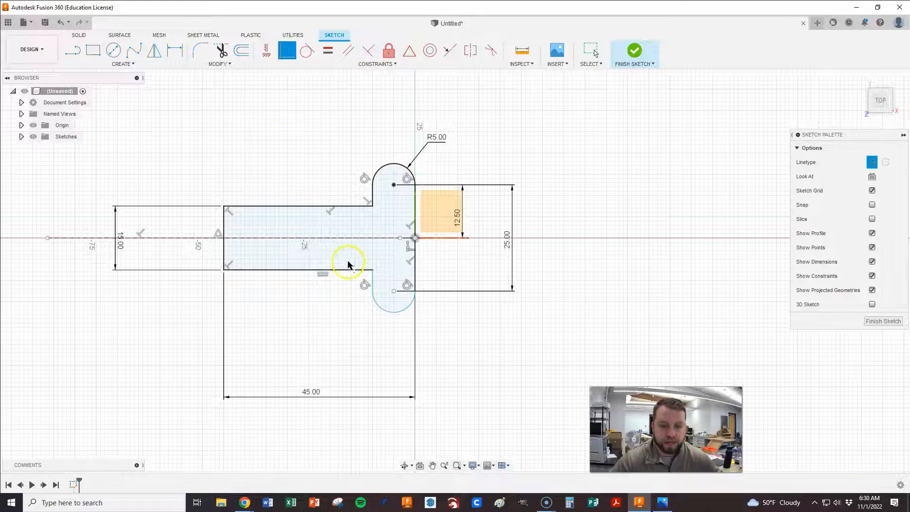
pyautogui.press('Escape')
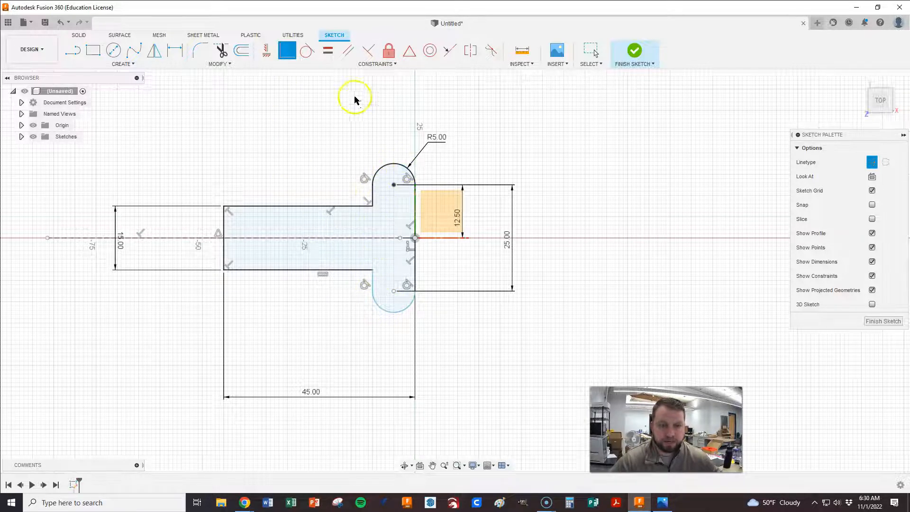
pyautogui.click(285, 49)
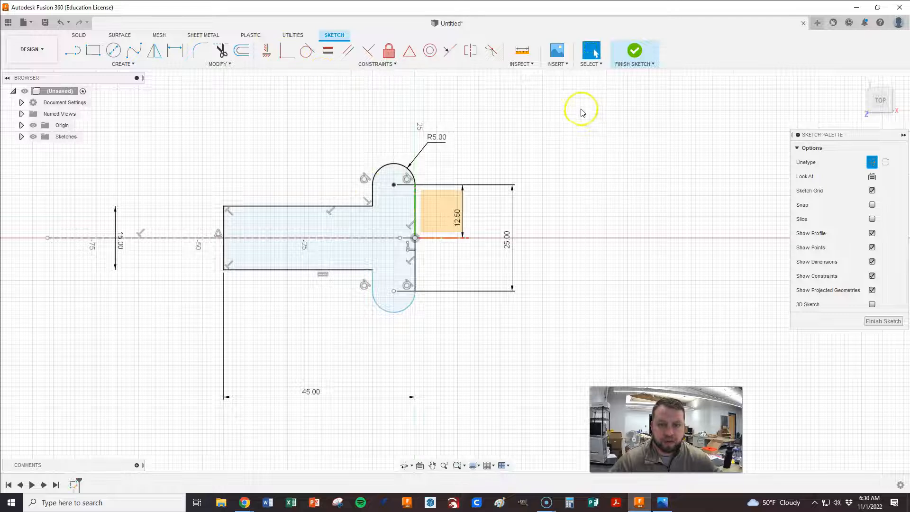
# - Apply an equal constraint between the crosspiece's upper and lower end arcs
pyautogui.click(394, 166)
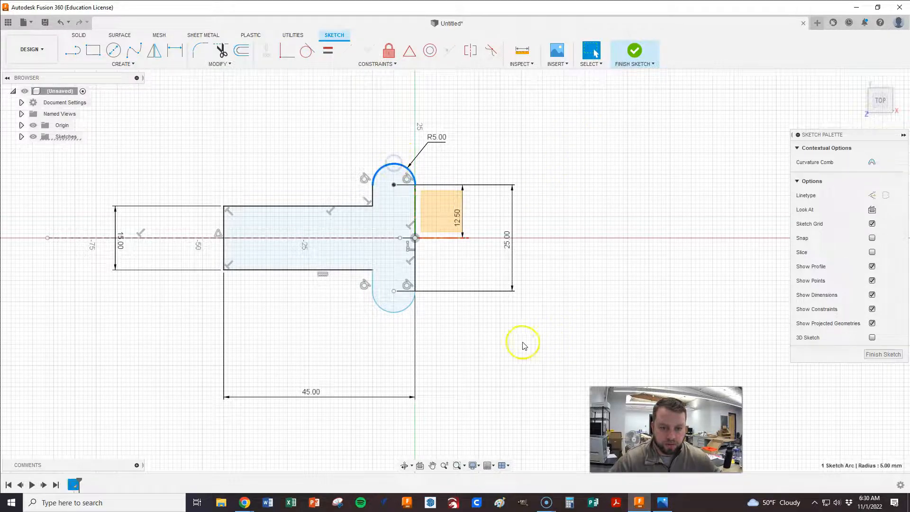
pyautogui.keyDown('shift'); pyautogui.click(395, 312); pyautogui.keyUp('shift')
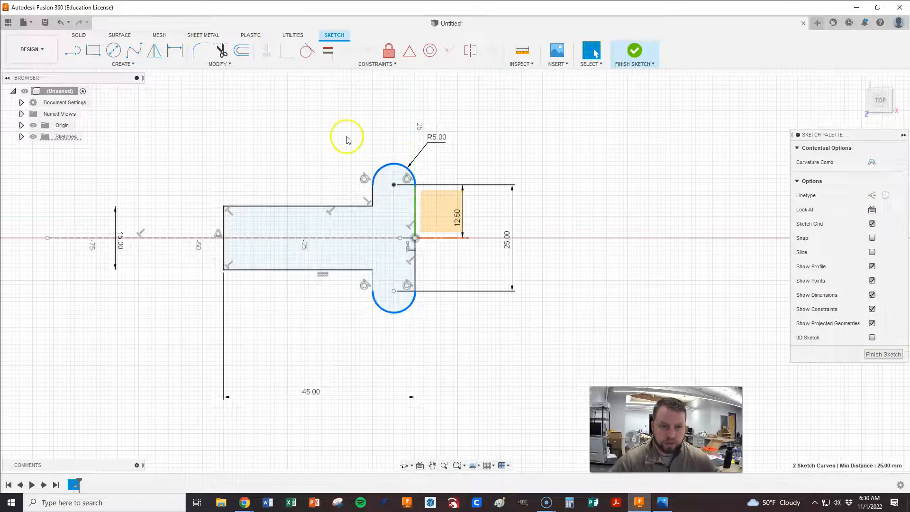
pyautogui.click(326, 52)
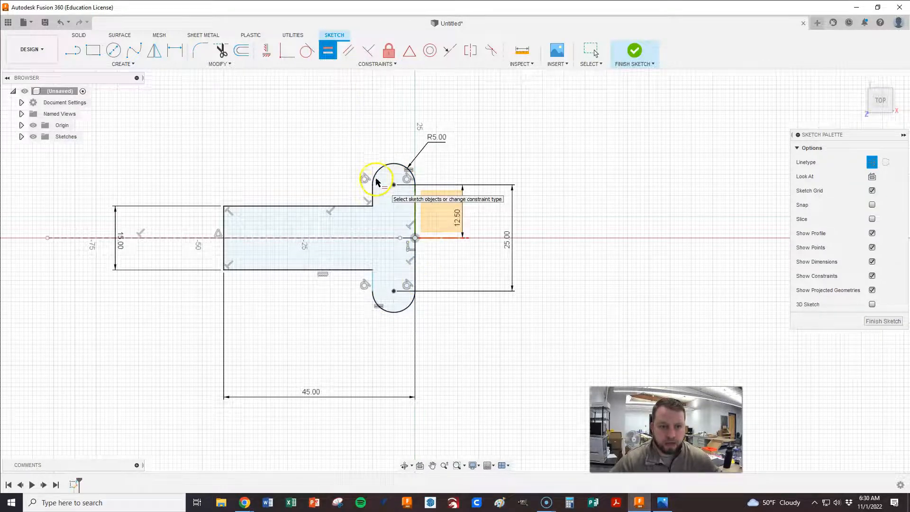
pyautogui.press('Escape')
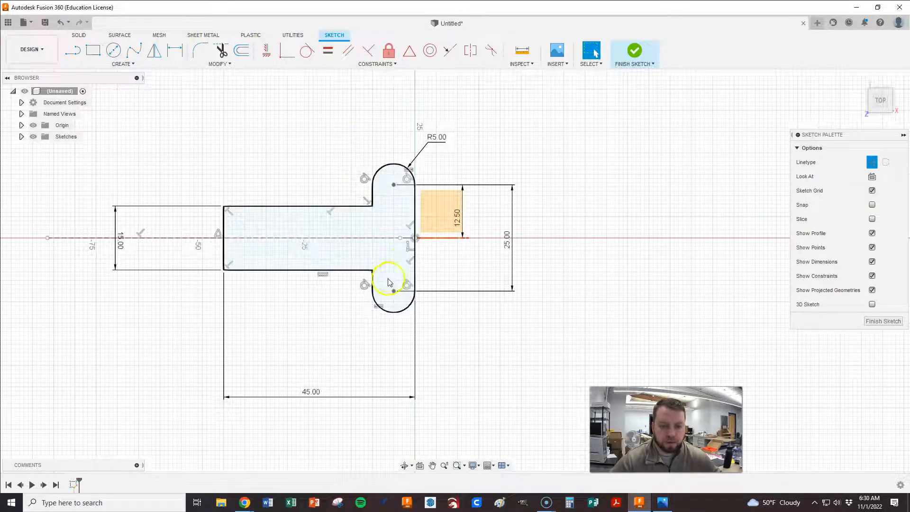
# - Apply an equal constraint between the crosspiece's two short inner vertical edges above and below the arm
pyautogui.click(372, 280)
pyautogui.keyDown('shift'); pyautogui.click(374, 196); pyautogui.keyUp('shift')
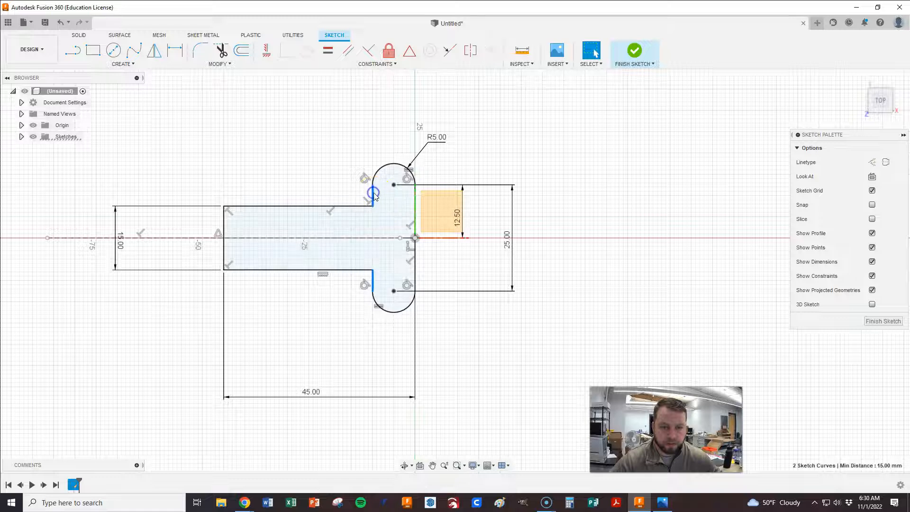
pyautogui.click(328, 50)
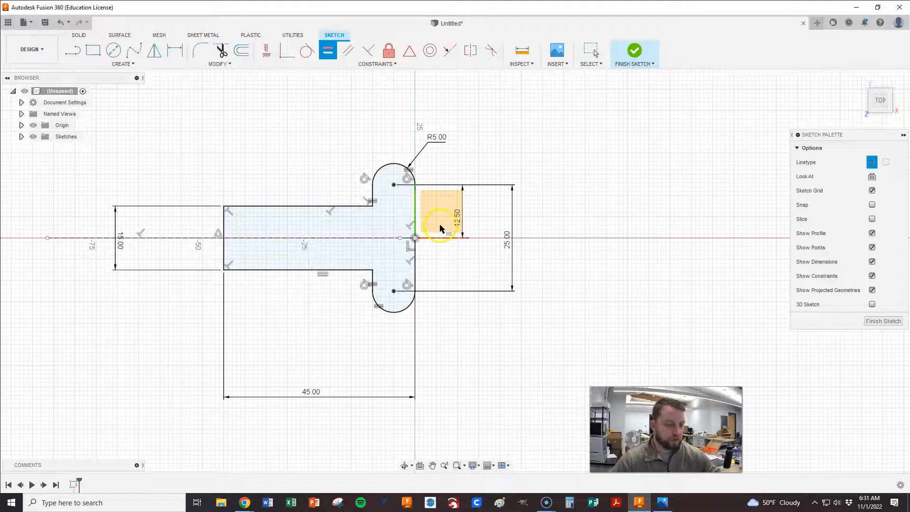
pyautogui.click(411, 200)
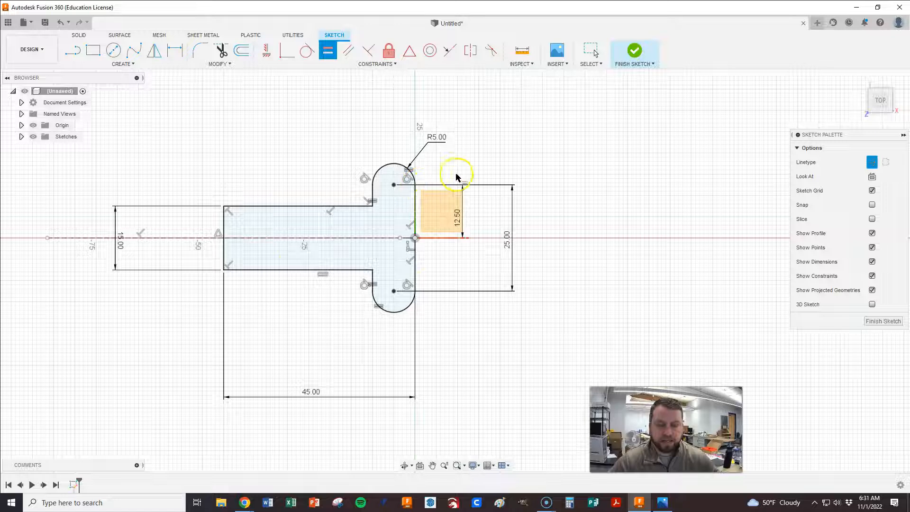
pyautogui.press('Escape')
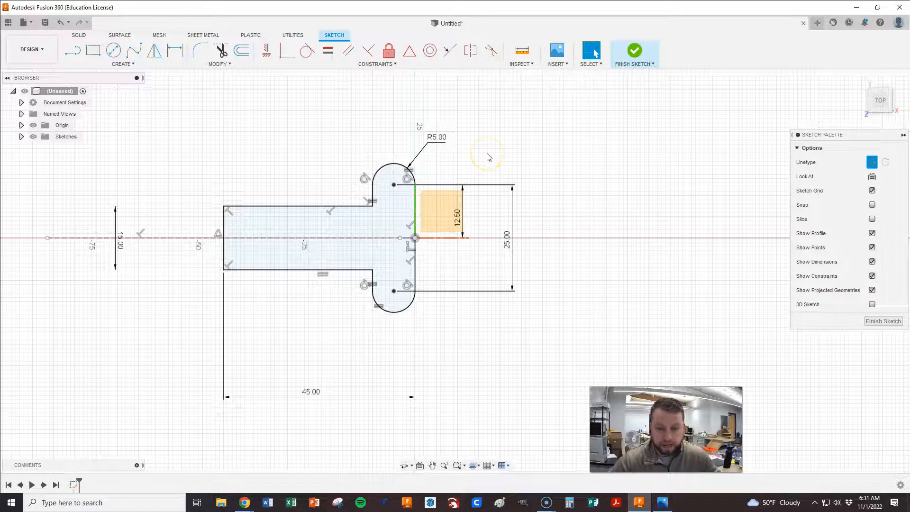
# - Consult the Part 14 drawing for the base thickness and extrude the whole profile downward by -5 mm as a new body
pyautogui.click(663, 504)
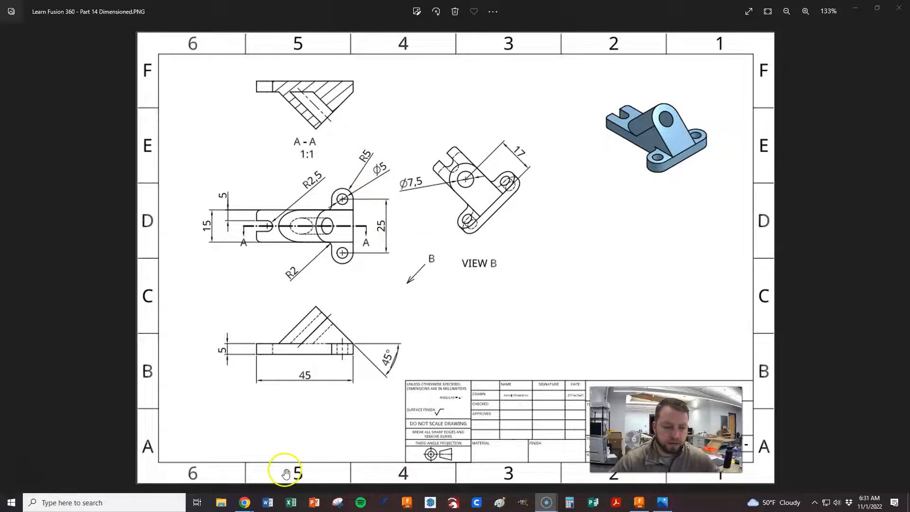
pyautogui.click(639, 501)
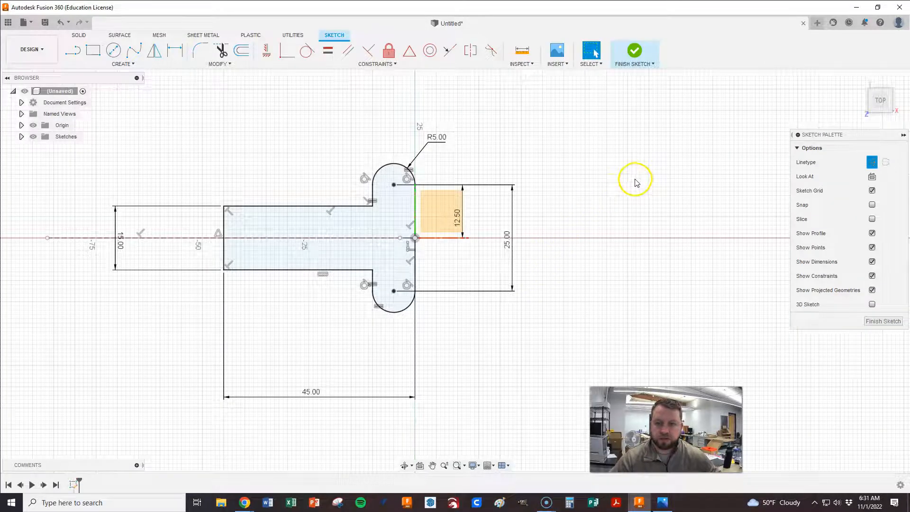
pyautogui.press('e')
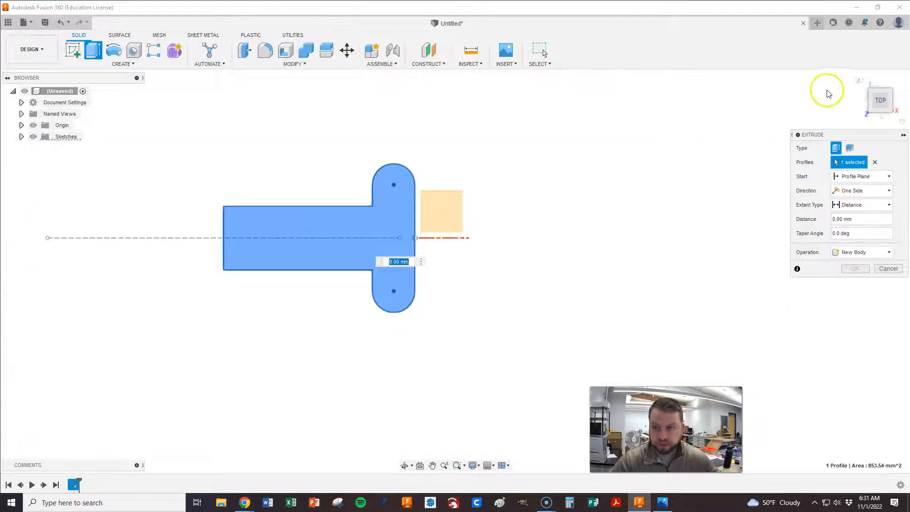
pyautogui.click(858, 80)
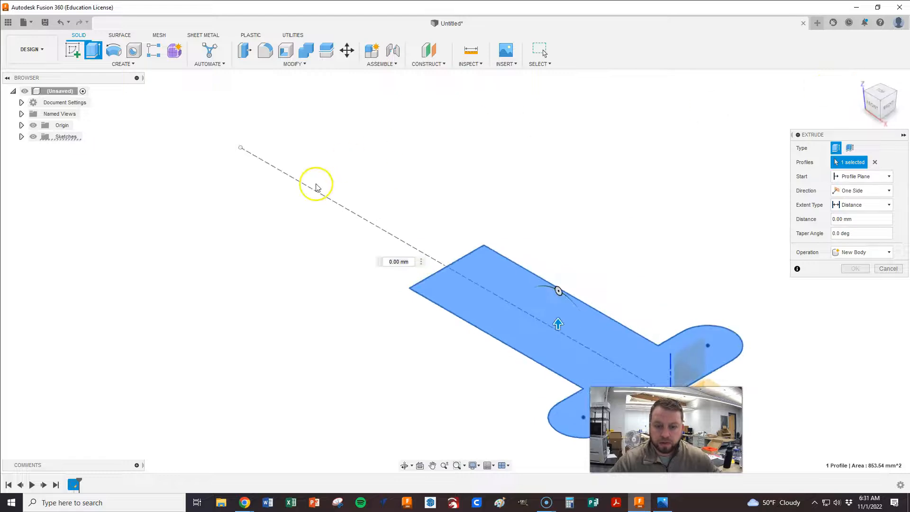
pyautogui.scroll(-3, 237, 173)
pyautogui.scroll(2, 534, 371)
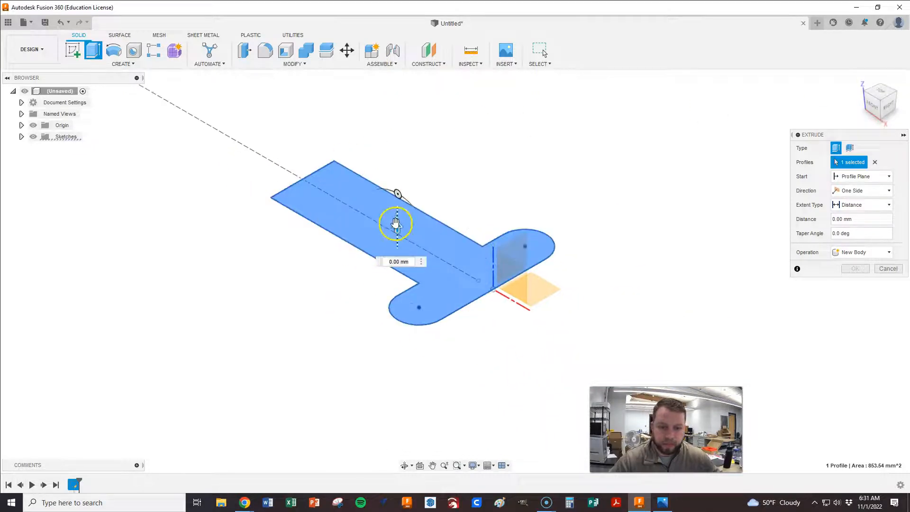
pyautogui.moveTo(398, 228); pyautogui.dragTo(395, 255)
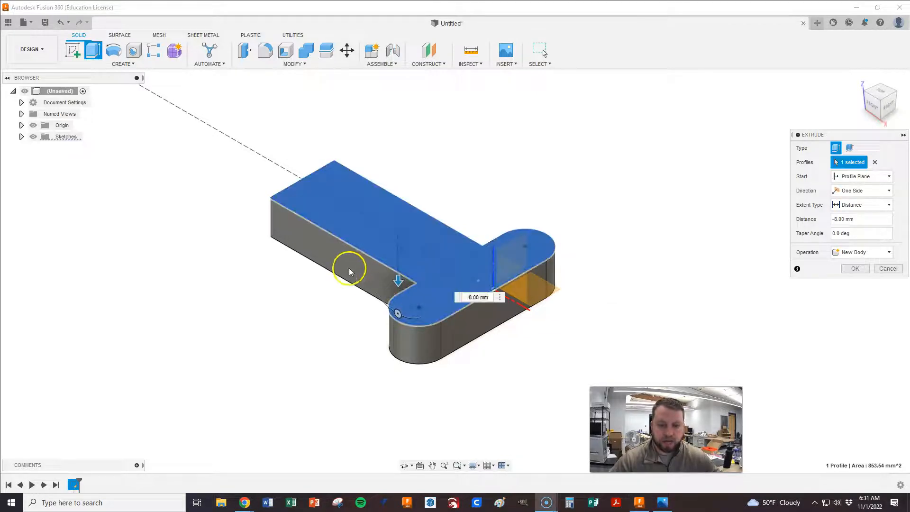
pyautogui.click(662, 502)
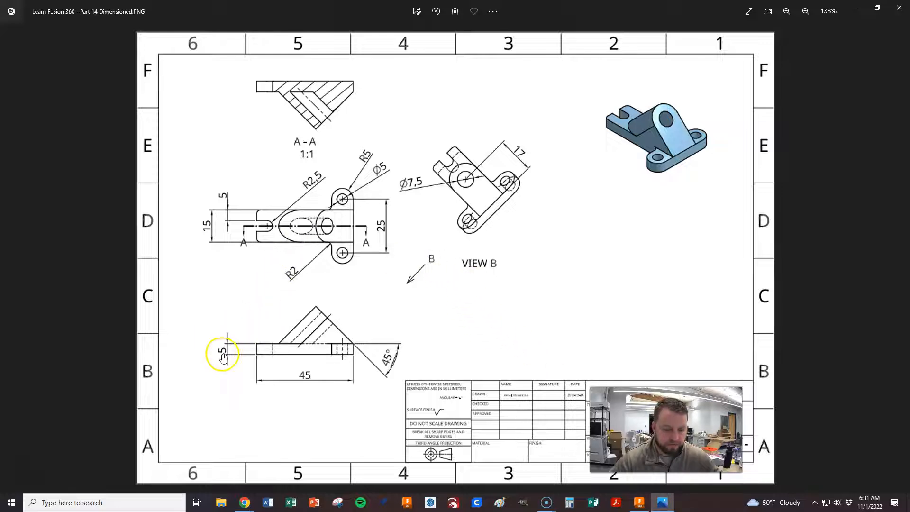
pyautogui.click(637, 502)
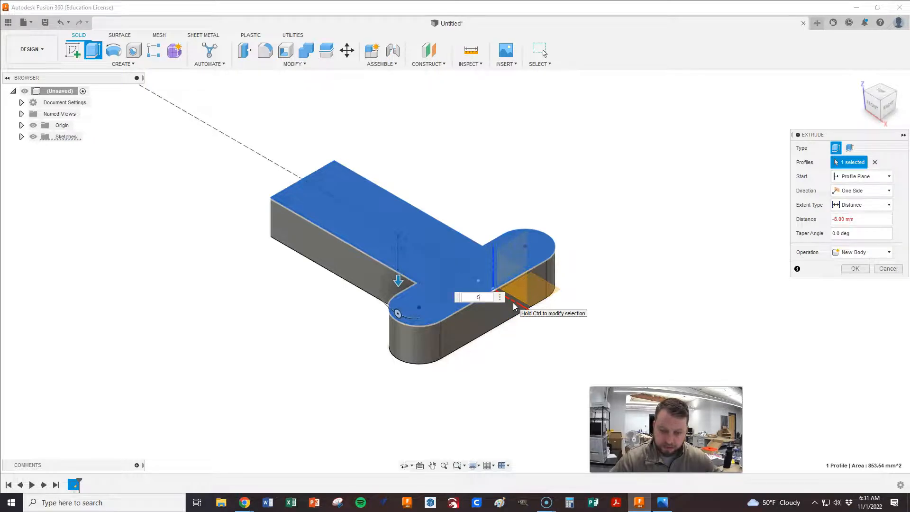
pyautogui.press('Return')
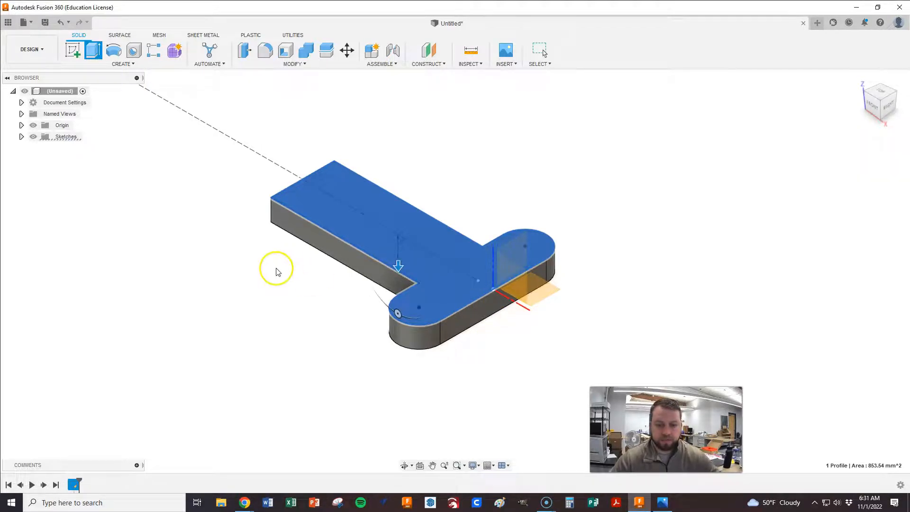
pyautogui.scroll(-2, 632, 351)
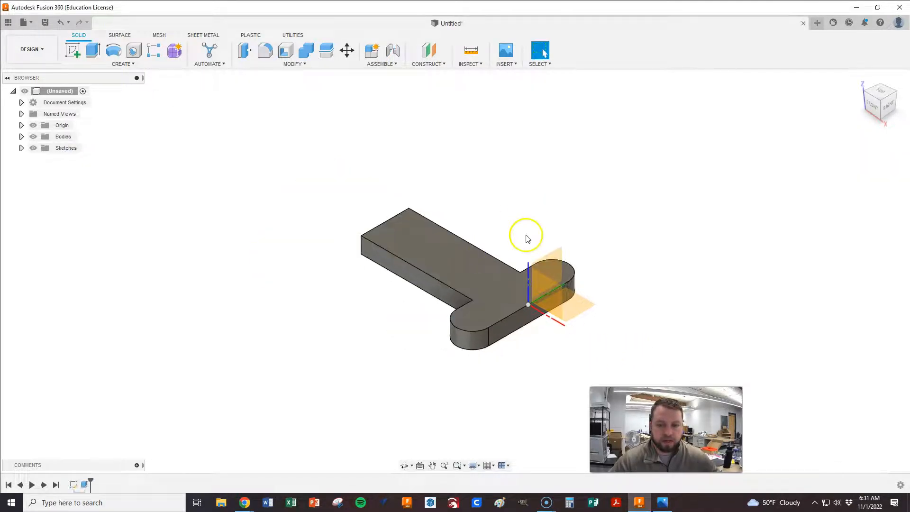
# - Consult the Part 14 drawing for the slot in the arm's end and reopen the base profile sketch for editing
pyautogui.scroll(1, 611, 270)
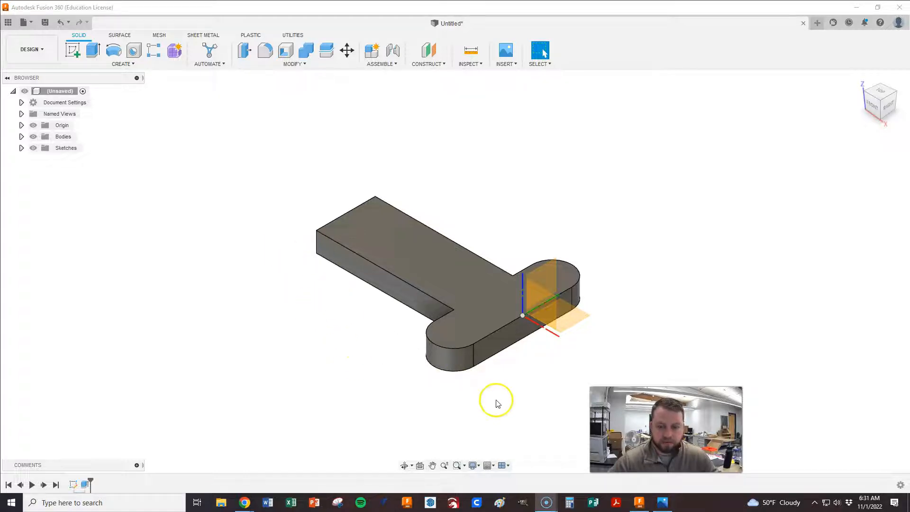
pyautogui.click(654, 503)
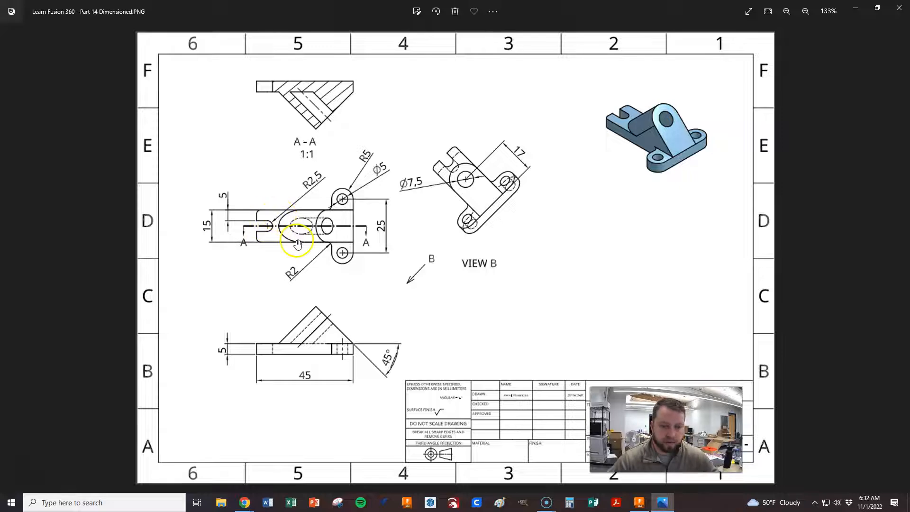
pyautogui.click(639, 502)
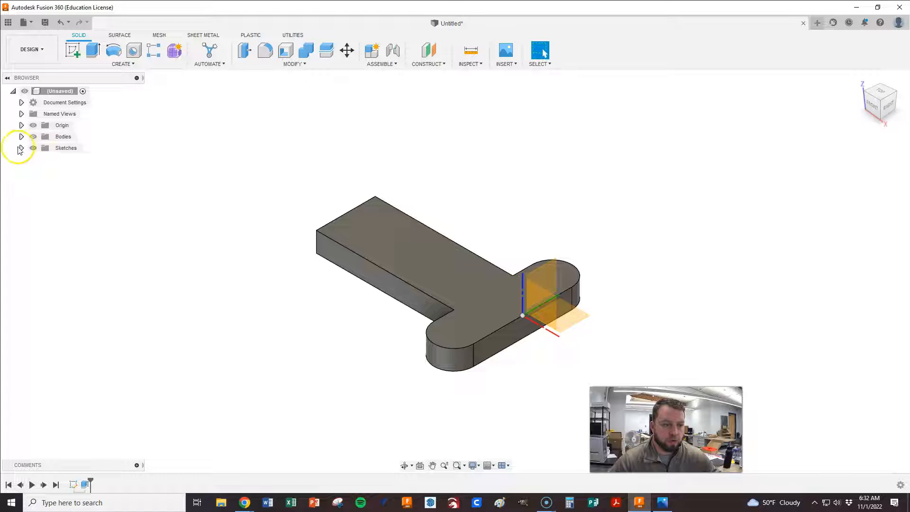
pyautogui.click(21, 147)
pyautogui.click(21, 137)
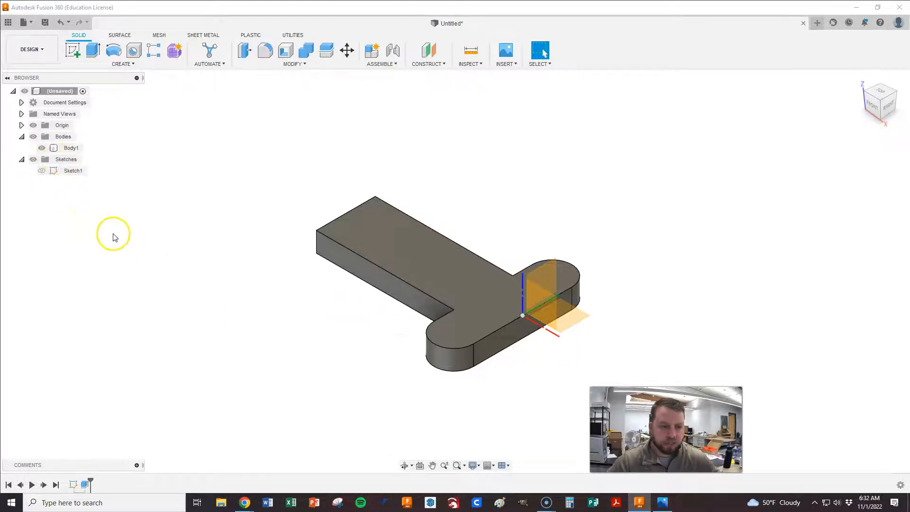
pyautogui.doubleClick(76, 172)
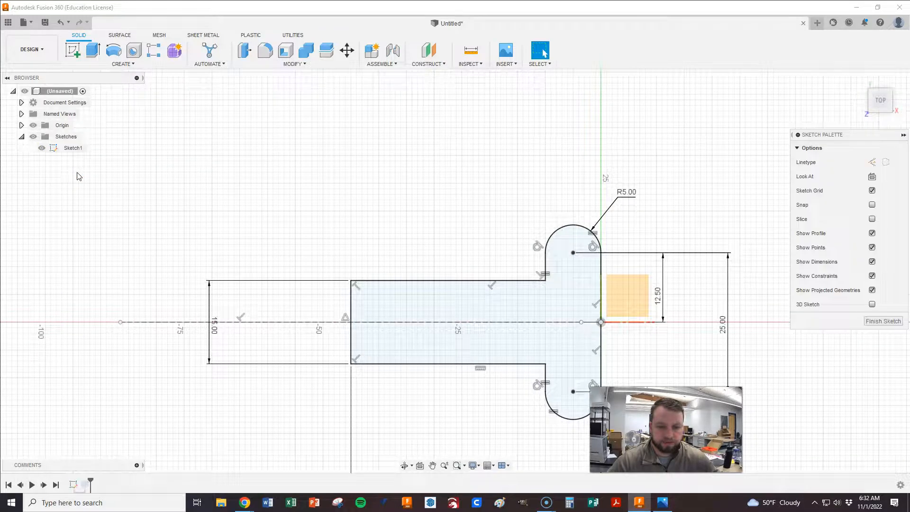
# - Sketch an open-ended slot at the arm's free end, with two horizontal lines about 7.6 mm long joined by a tangent arc
pyautogui.scroll(3, 517, 203)
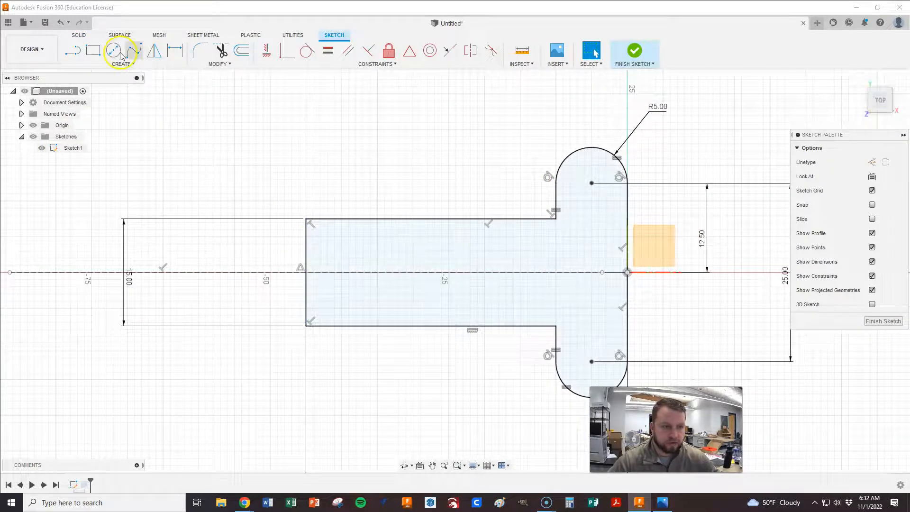
pyautogui.click(73, 50)
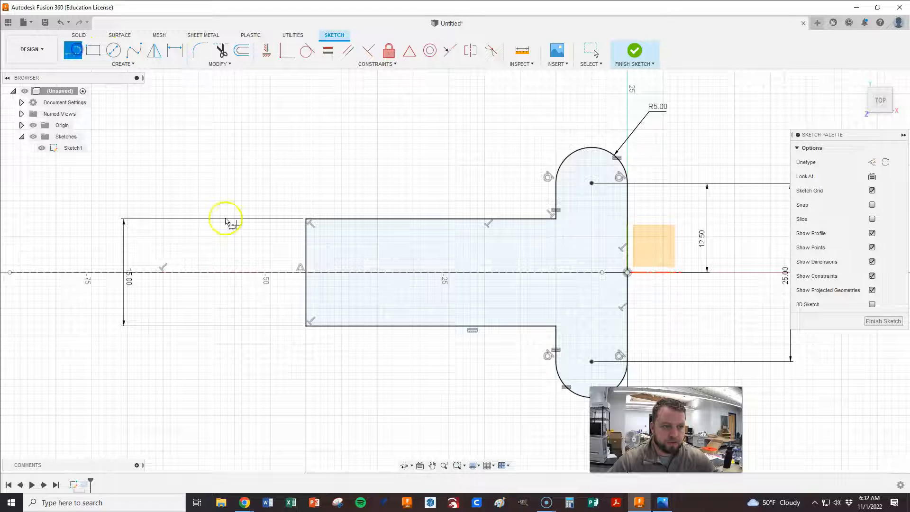
pyautogui.click(306, 243)
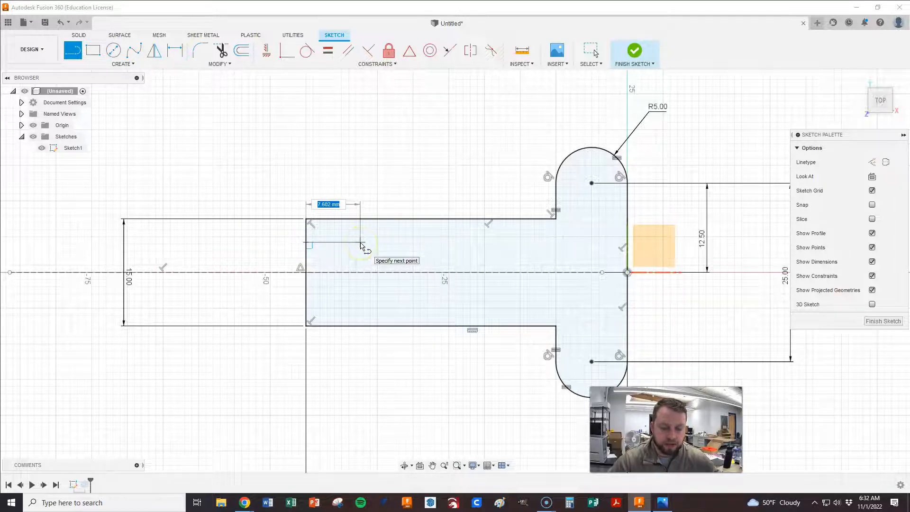
pyautogui.click(360, 242)
pyautogui.moveTo(360, 243); pyautogui.dragTo(360, 285)
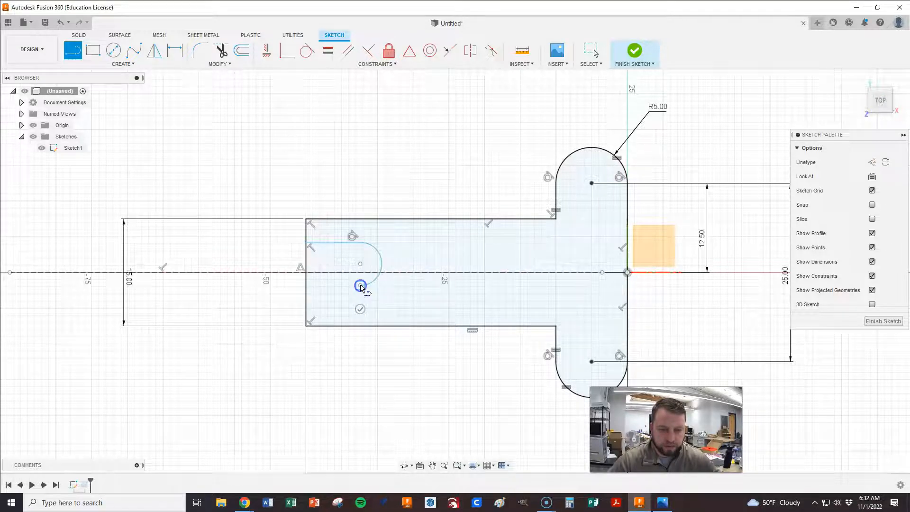
pyautogui.click(306, 286)
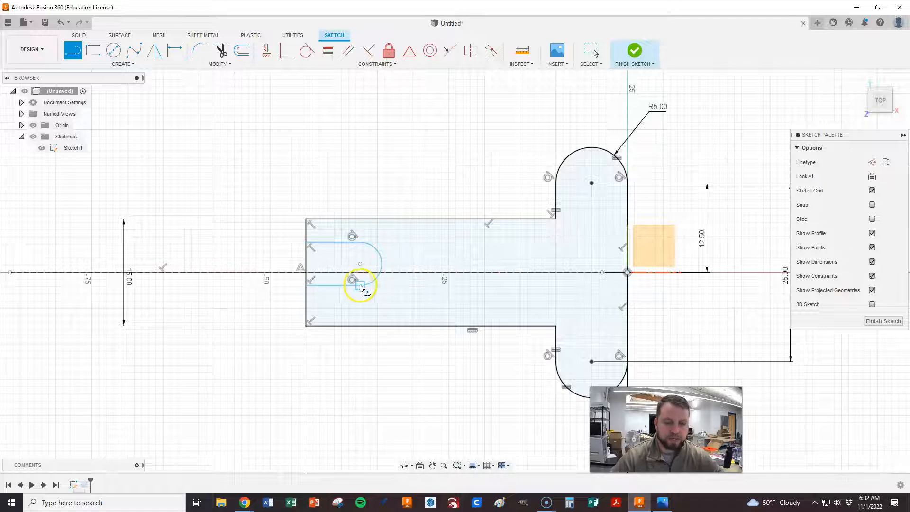
pyautogui.click(306, 51)
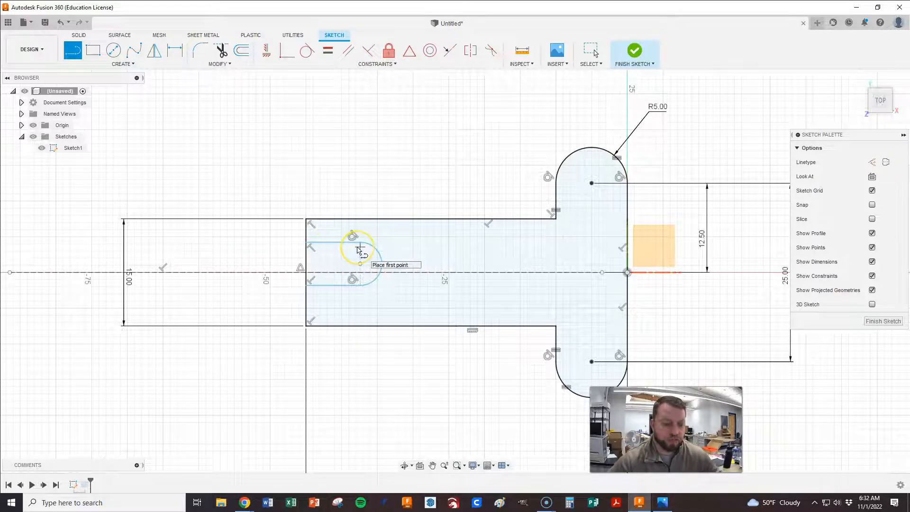
# - Consult the Part 14 drawing for the slot's dimensions and dimension its end arc with a 2.5 mm radius
pyautogui.click(662, 503)
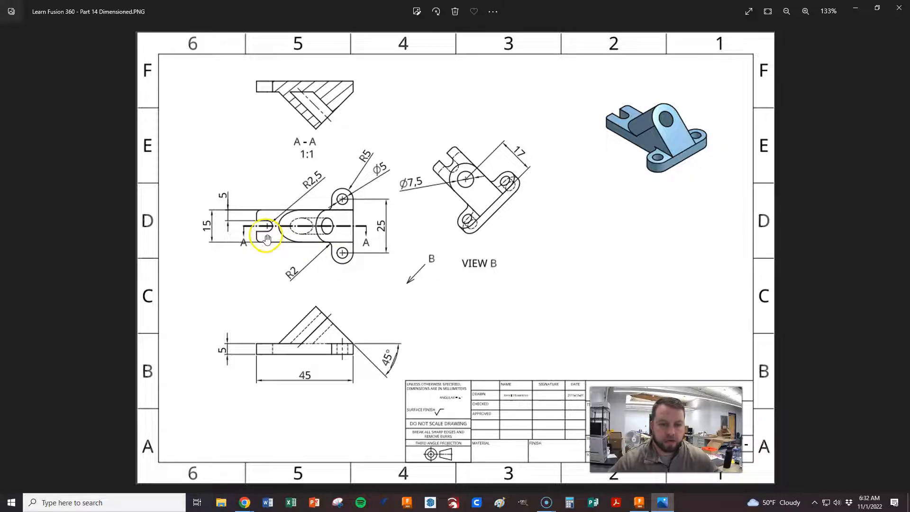
pyautogui.scroll(5, 271, 229)
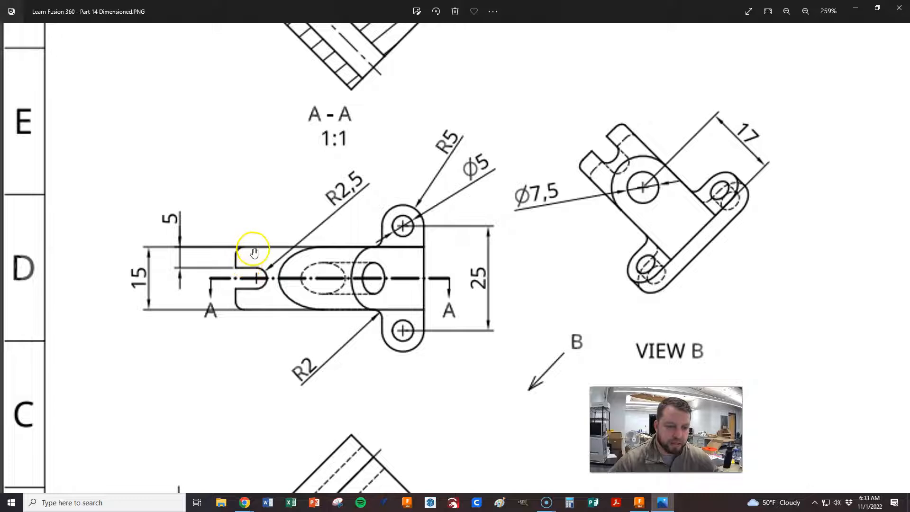
pyautogui.scroll(-5, 252, 253)
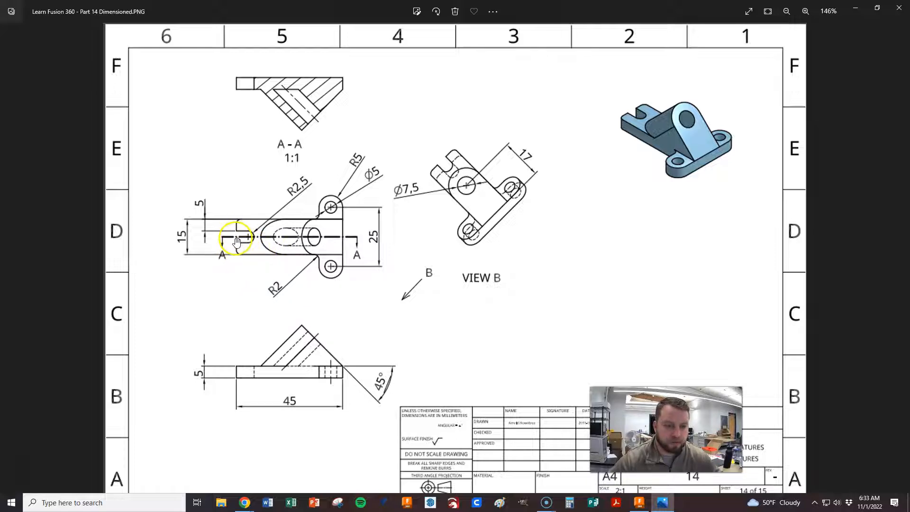
pyautogui.scroll(3, 236, 242)
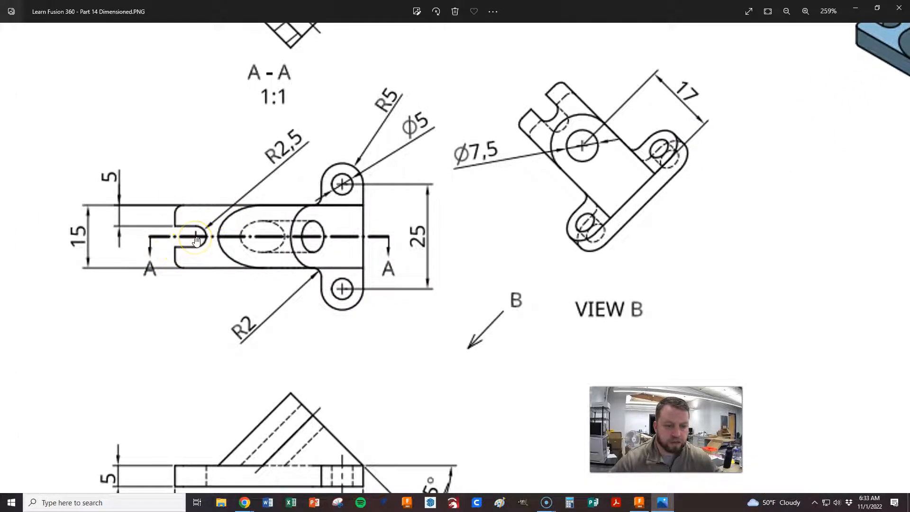
pyautogui.scroll(-3, 197, 241)
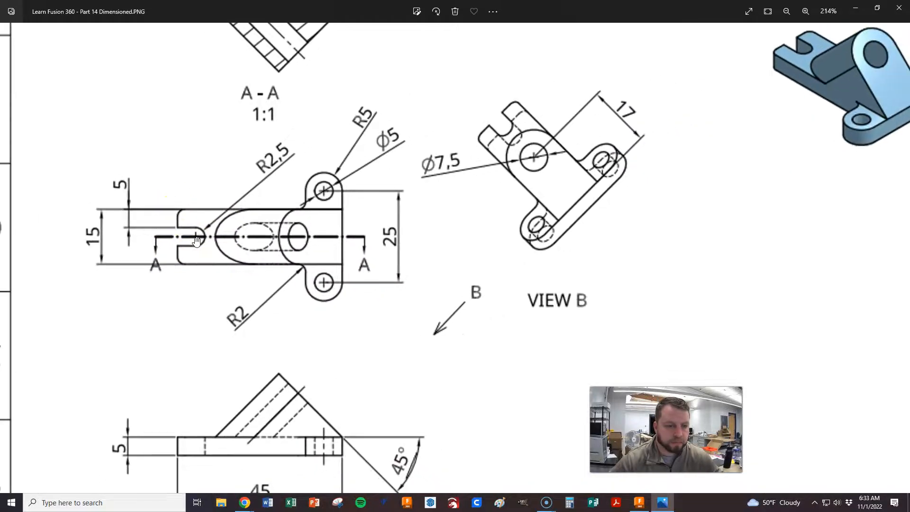
pyautogui.scroll(-1, 196, 242)
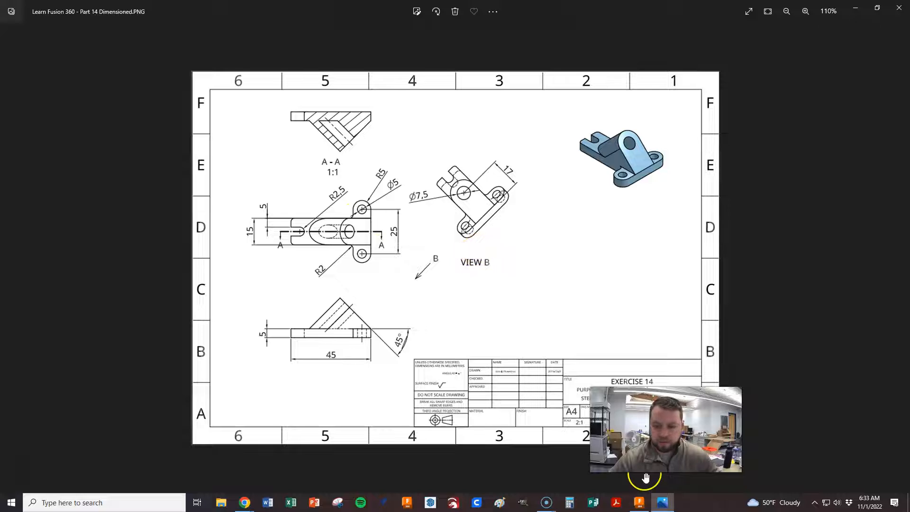
pyautogui.click(639, 502)
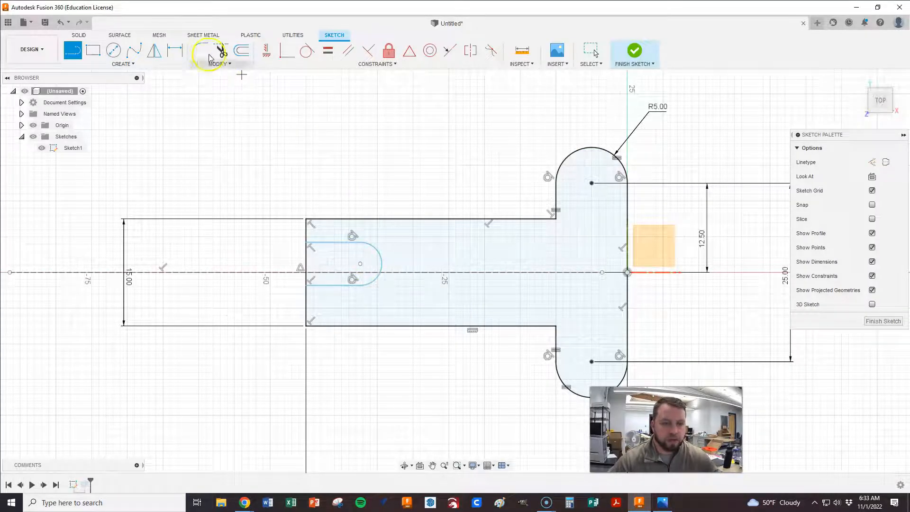
pyautogui.click(176, 51)
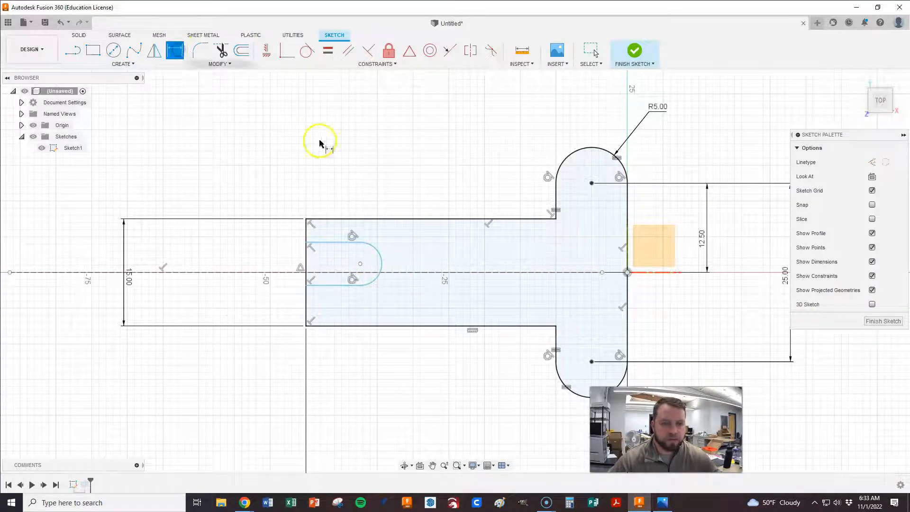
pyautogui.click(382, 259)
pyautogui.click(414, 180)
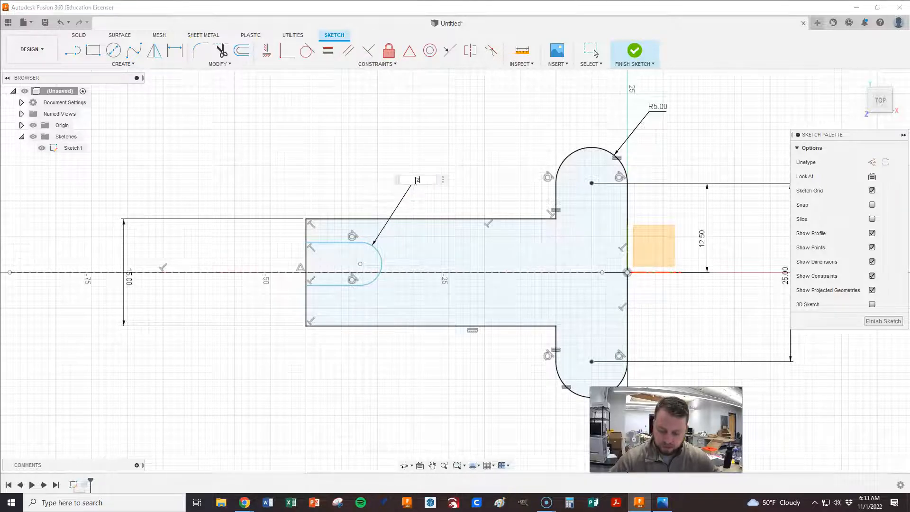
pyautogui.write('2.5')
pyautogui.press('Return')
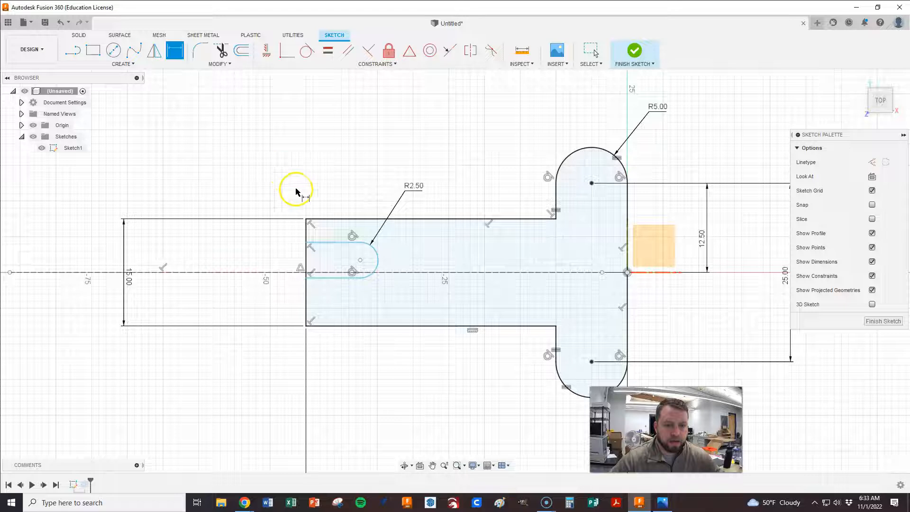
# - Dimension the distance between the arm's upper edge and the slot's upper line as 5 mm
pyautogui.click(327, 219)
pyautogui.click(327, 242)
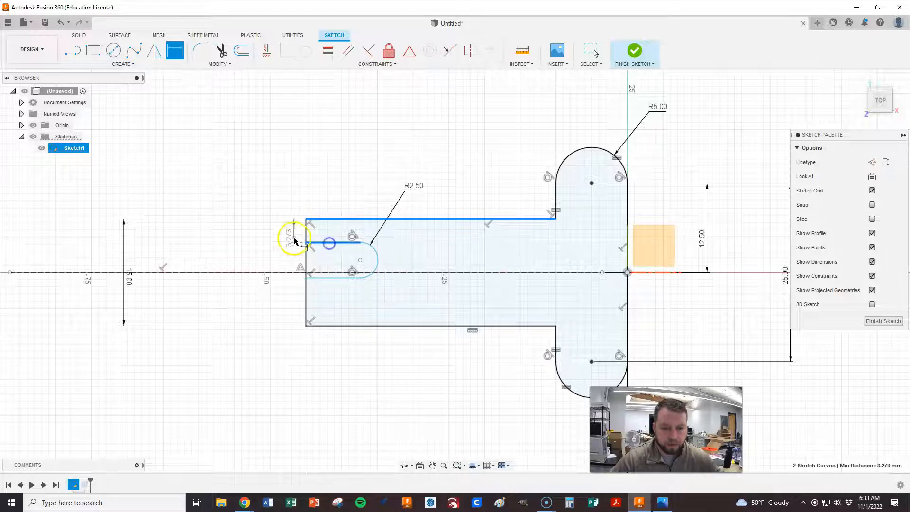
pyautogui.click(236, 235)
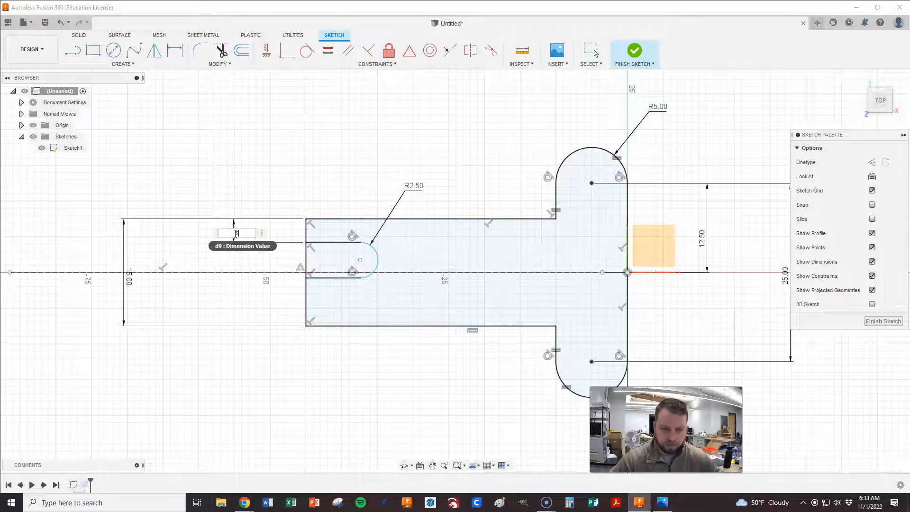
pyautogui.write('5')
pyautogui.press('Return')
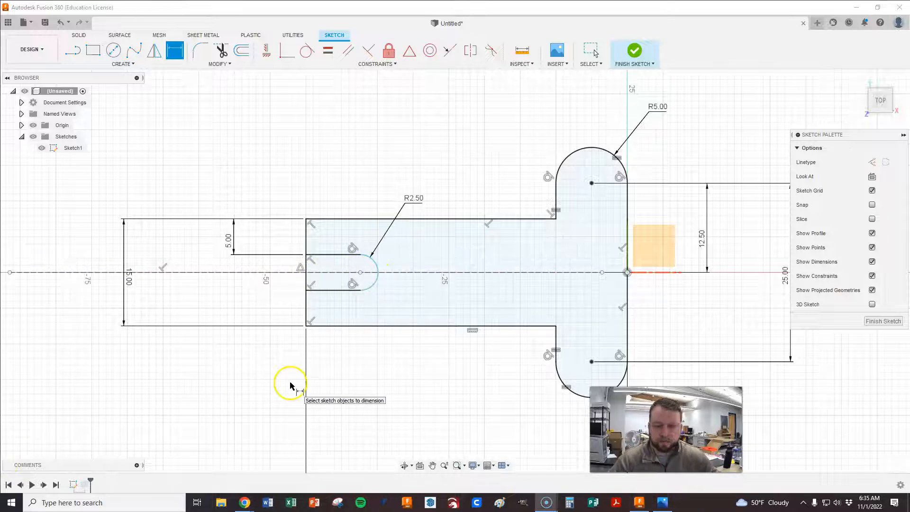
pyautogui.click(478, 392)
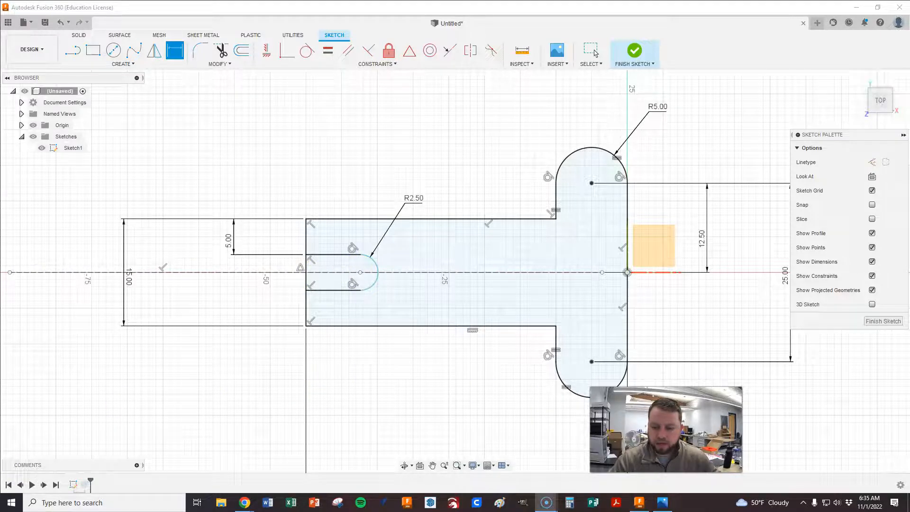
# - Check the slot's depth on the Part 14 drawing and dimension its arc centre 5 mm from the arm's end edge
pyautogui.click(663, 501)
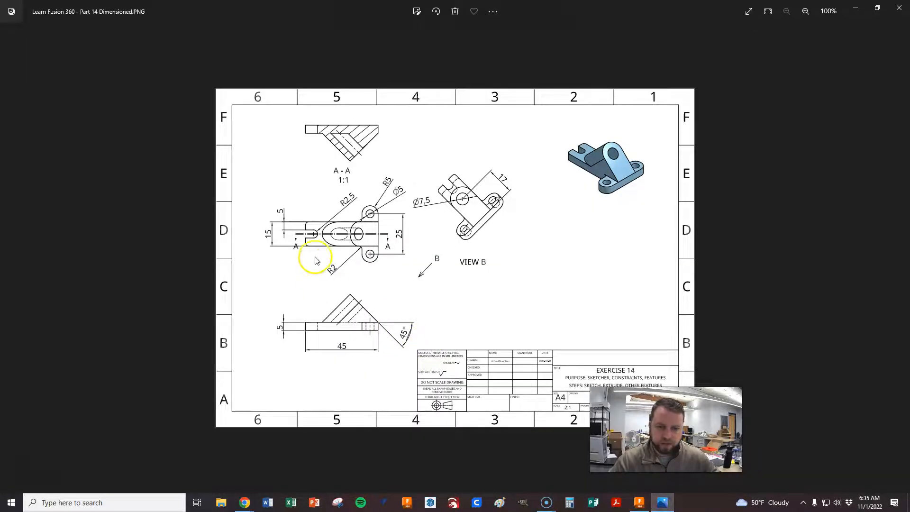
pyautogui.scroll(5, 309, 243)
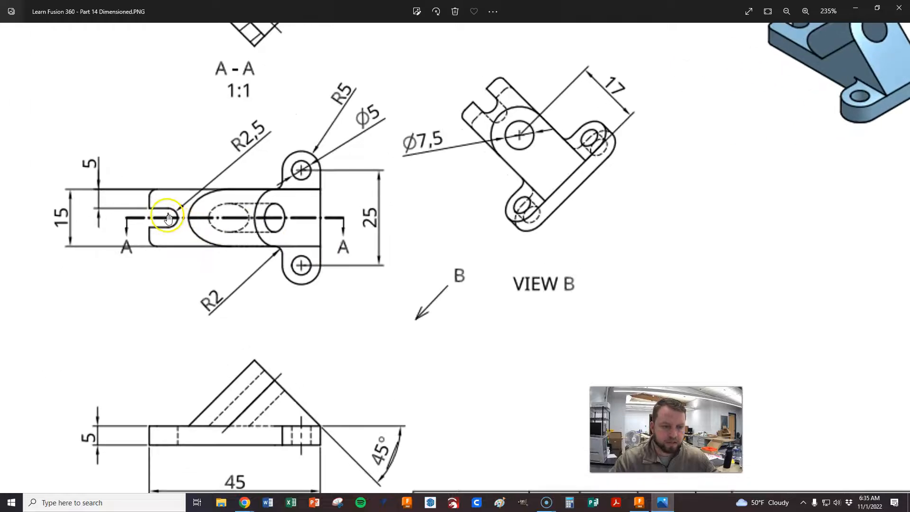
pyautogui.scroll(-5, 166, 217)
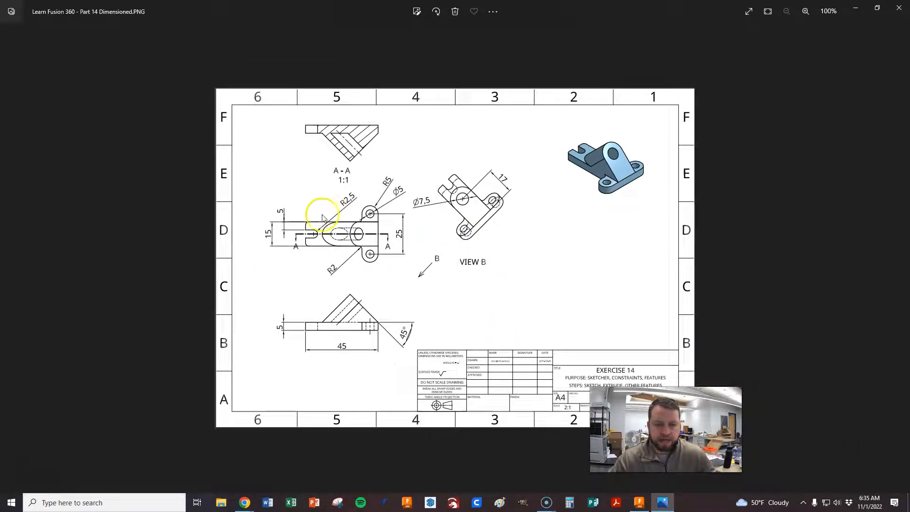
pyautogui.click(639, 503)
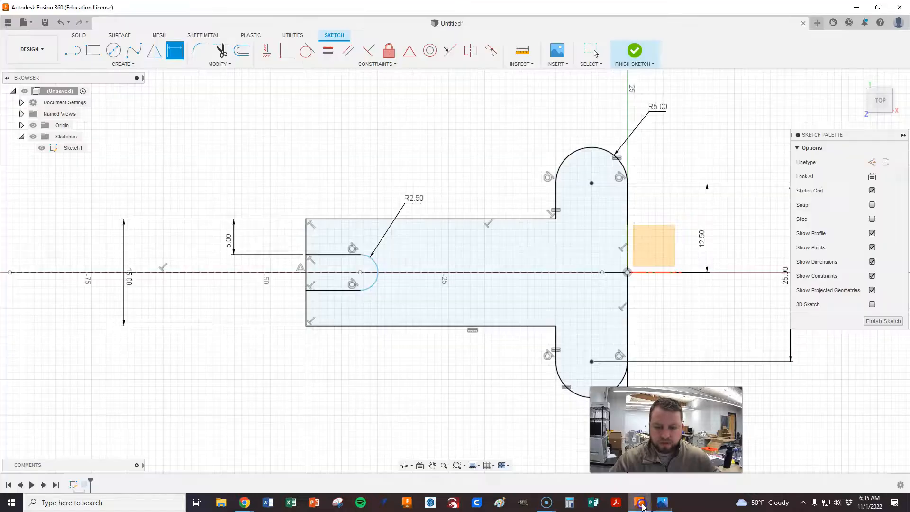
pyautogui.click(360, 273)
pyautogui.click(306, 242)
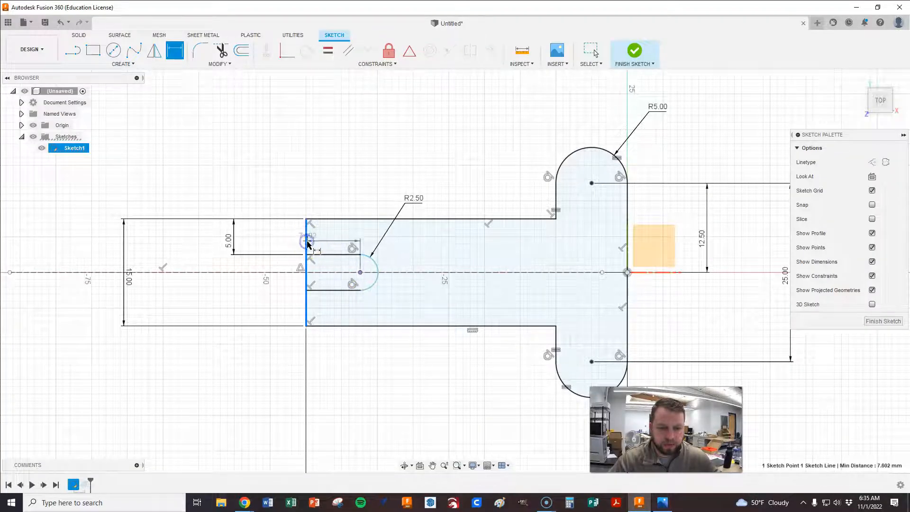
pyautogui.click(334, 171)
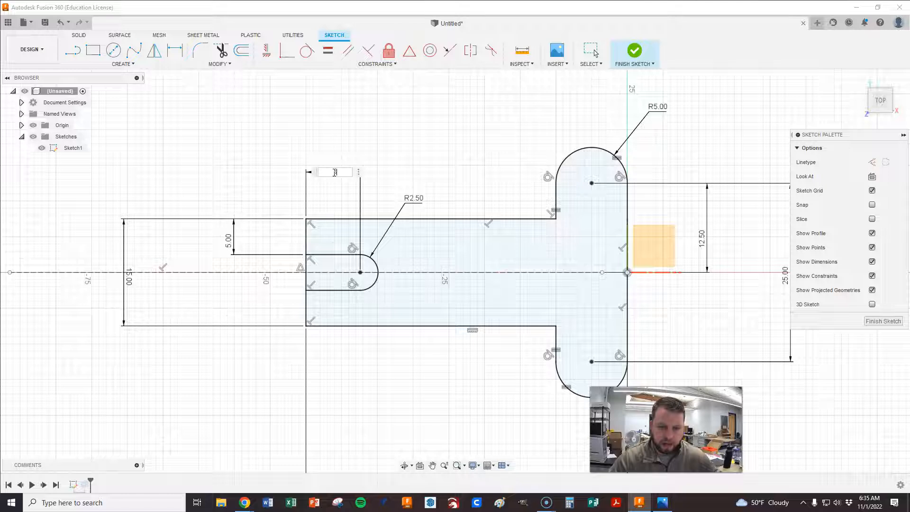
pyautogui.write('5')
pyautogui.press('Return')
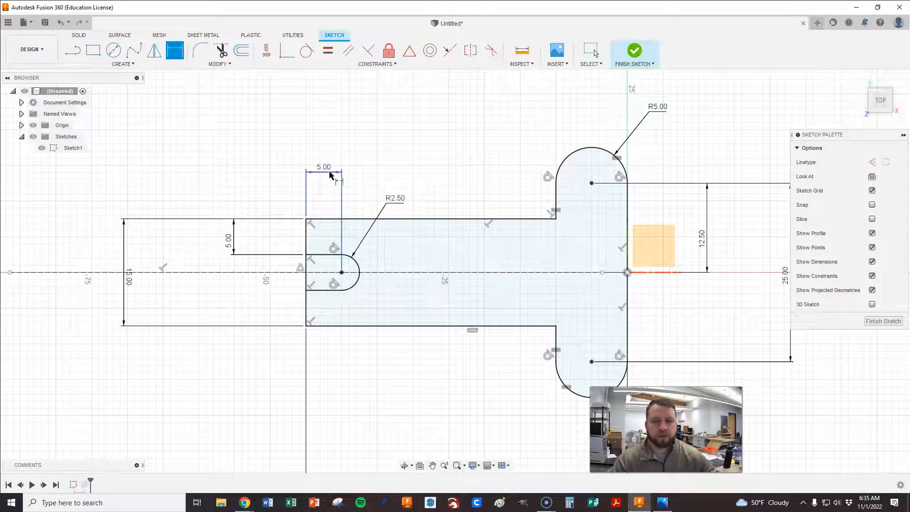
# - Finish the sketch, restore the home view and show the base profile sketch on the body
pyautogui.click(883, 321)
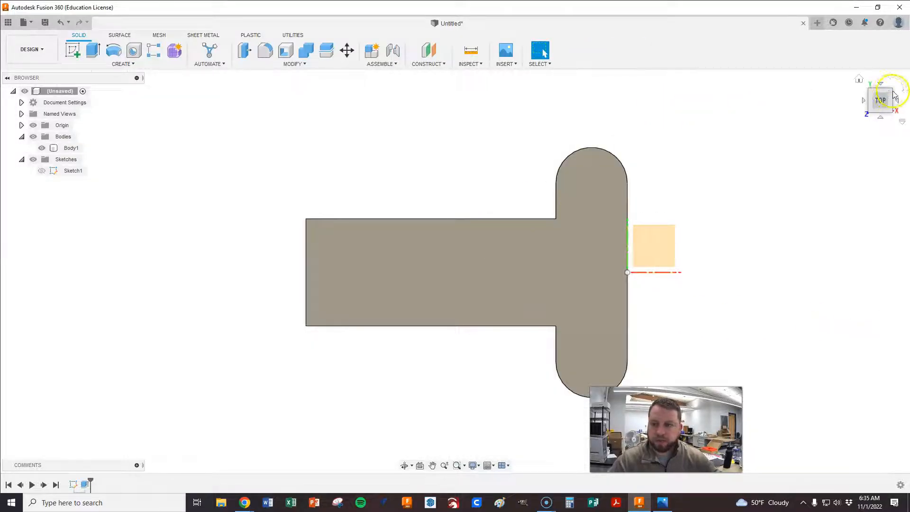
pyautogui.click(860, 80)
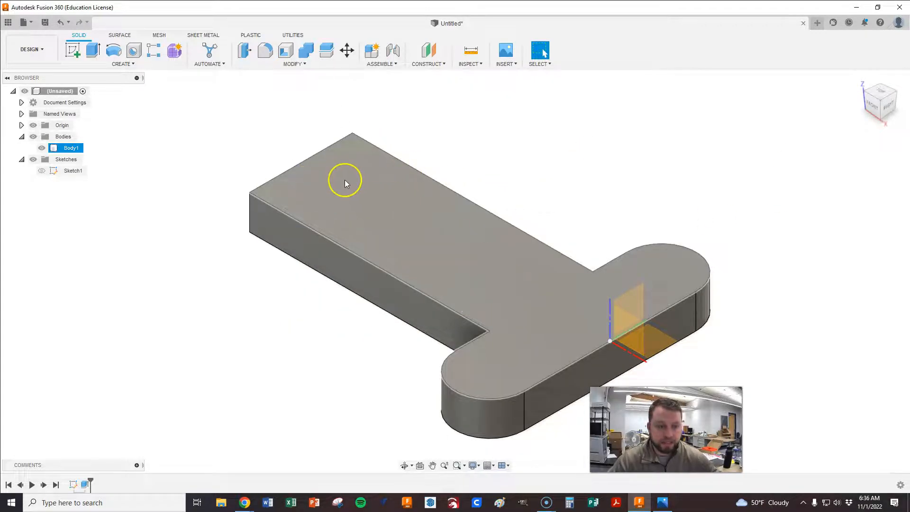
pyautogui.click(41, 171)
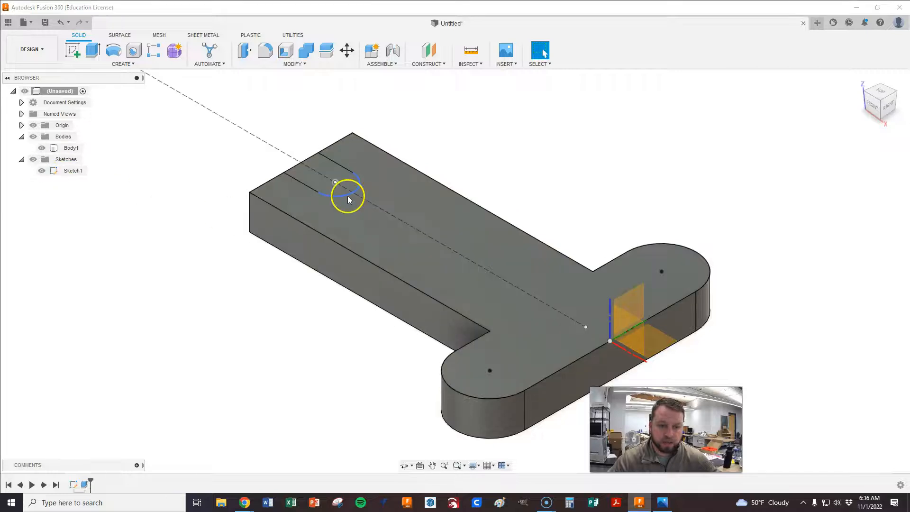
# - Edit the base extrusion to use only the plate profile without the slot area, and hide the profile sketch
pyautogui.doubleClick(85, 487)
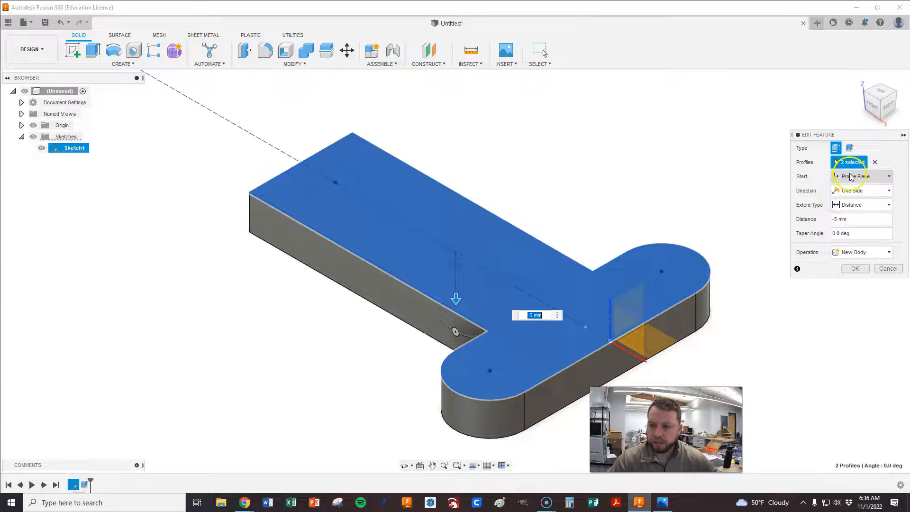
pyautogui.click(874, 163)
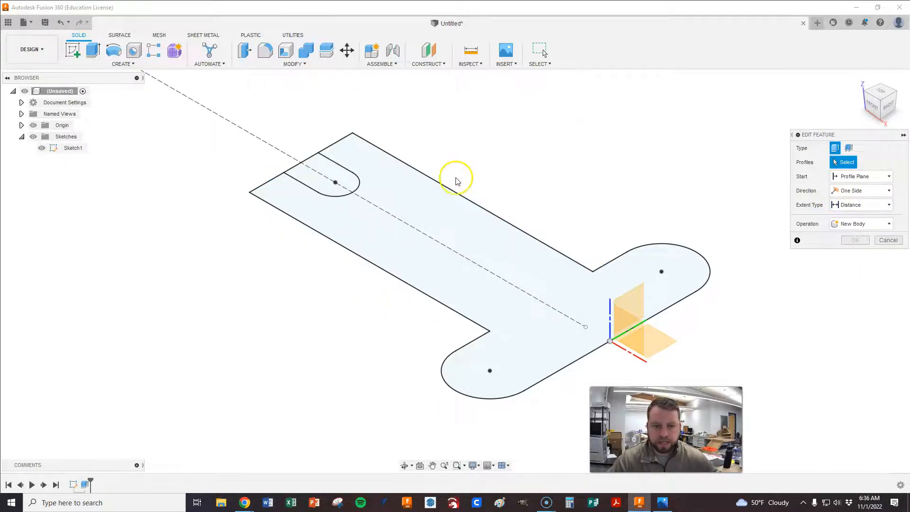
pyautogui.click(440, 209)
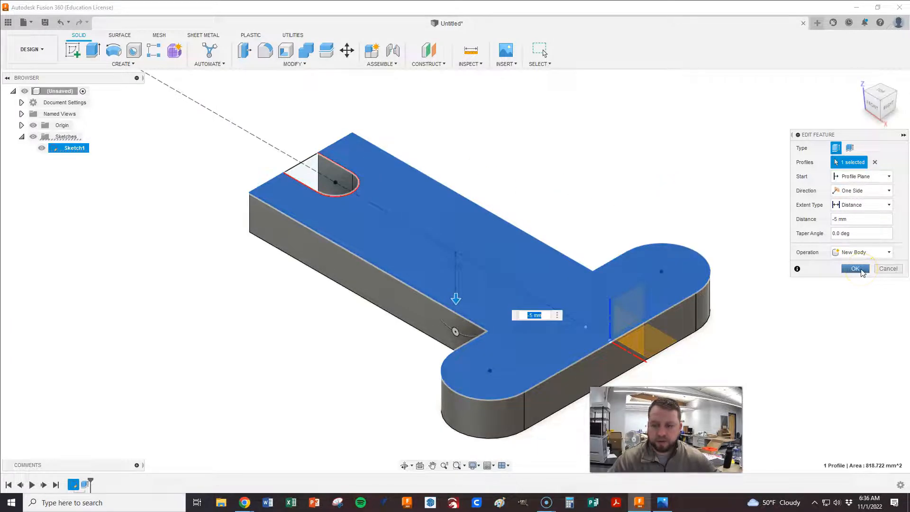
pyautogui.click(855, 269)
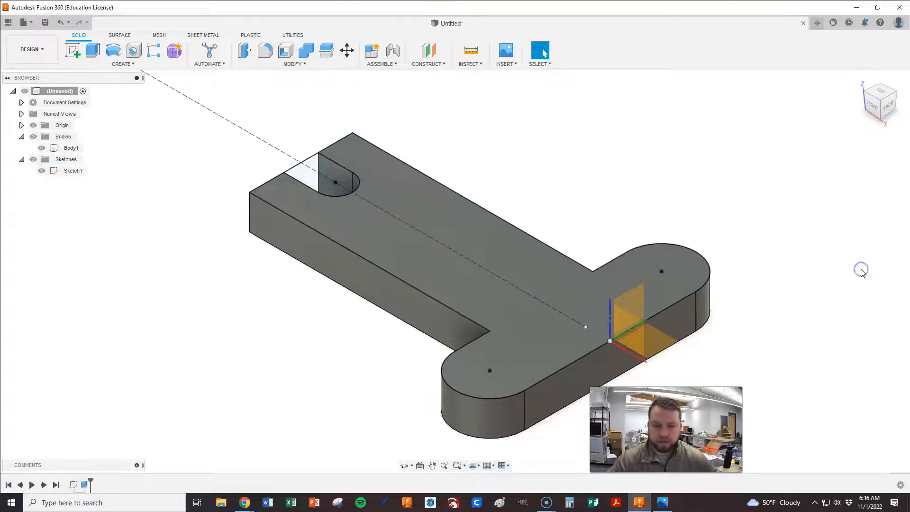
pyautogui.click(41, 171)
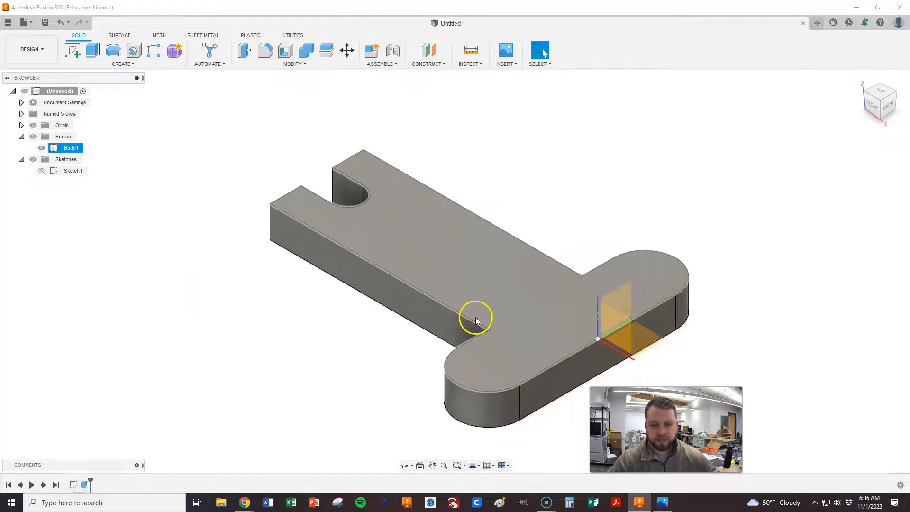
# - Check the corner radius on the Part 14 drawing and fillet the arm's two outer end edges and two inner corner edges with 2 mm
pyautogui.scroll(-2, 476, 320)
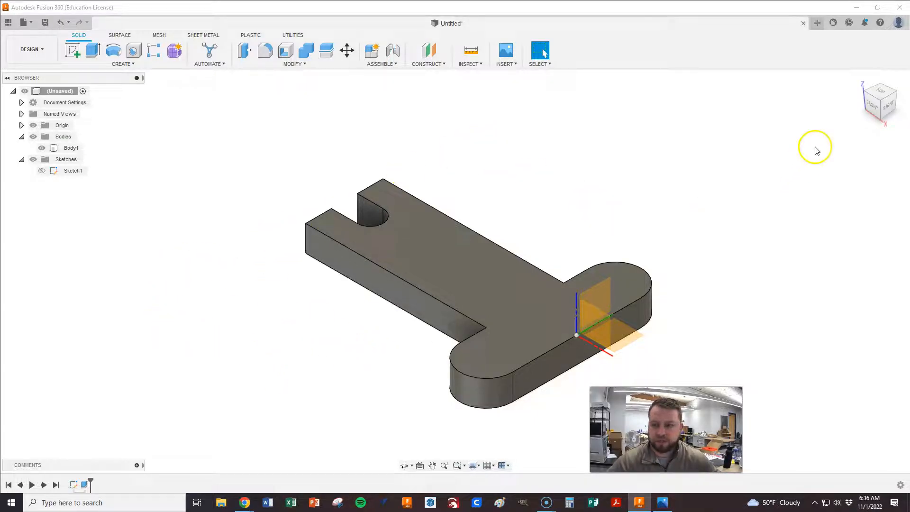
pyautogui.moveTo(865, 95); pyautogui.dragTo(737, 171)
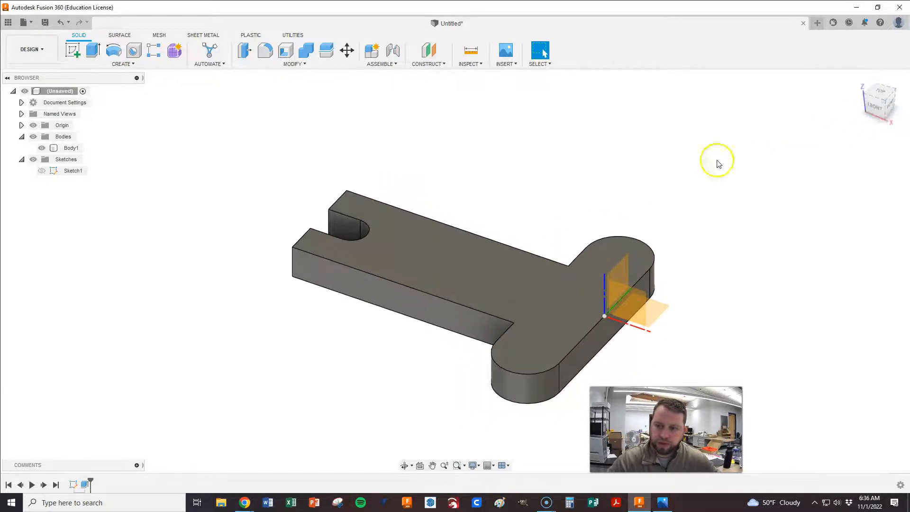
pyautogui.keyDown('shift'); pyautogui.moveTo(237, 270); pyautogui.dragTo(304, 261, button='middle'); pyautogui.keyUp('shift')
pyautogui.scroll(2, 434, 353)
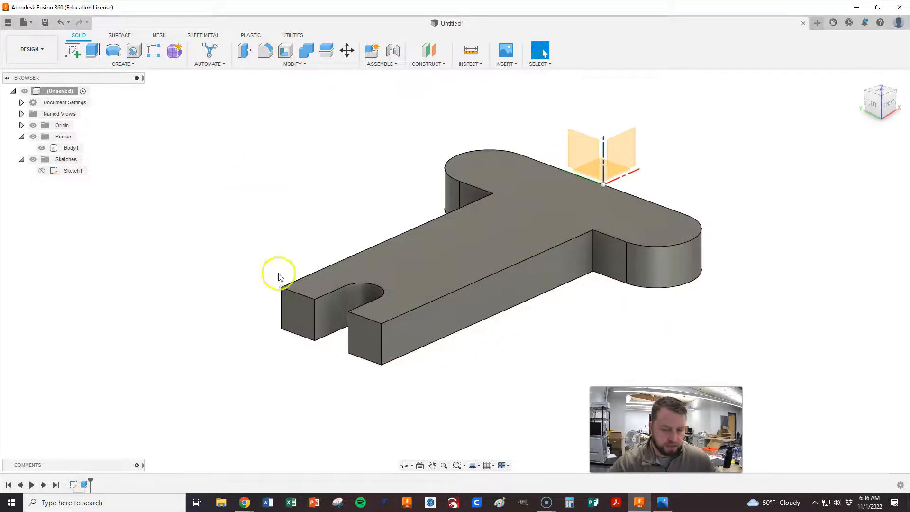
pyautogui.click(660, 503)
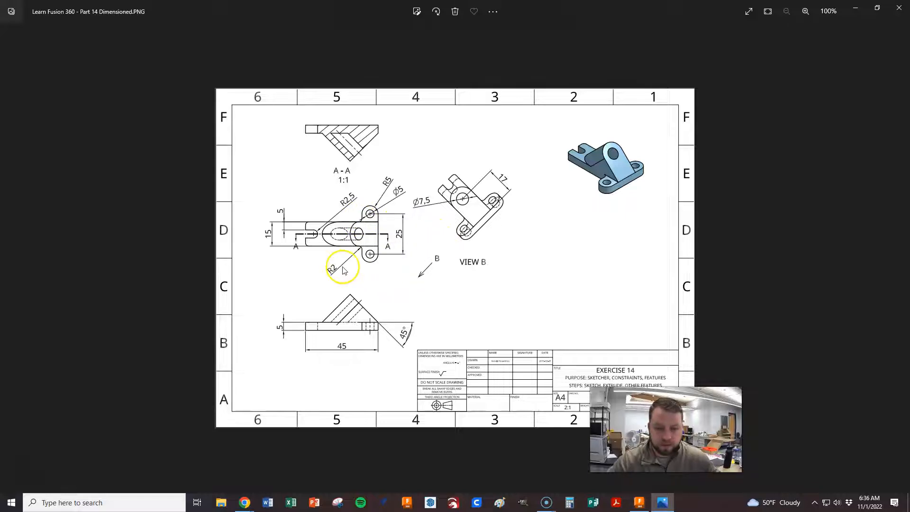
pyautogui.click(648, 505)
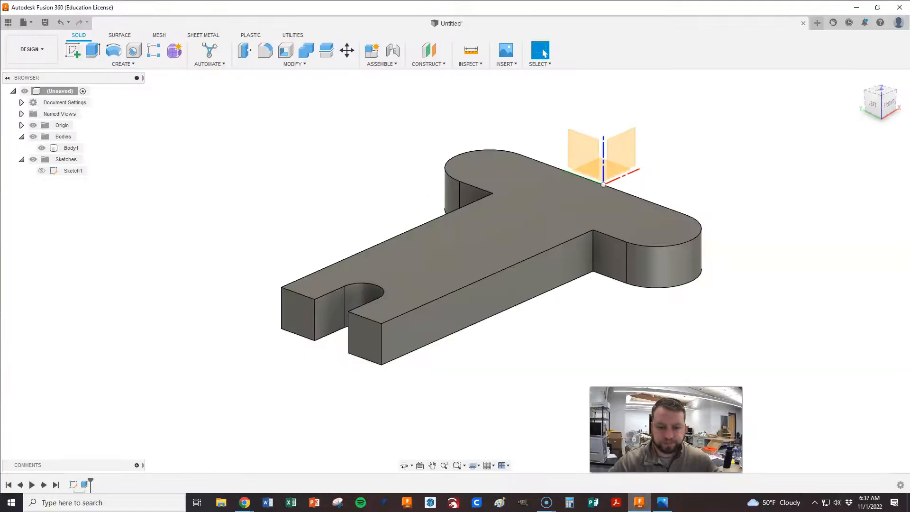
pyautogui.click(265, 54)
pyautogui.click(593, 262)
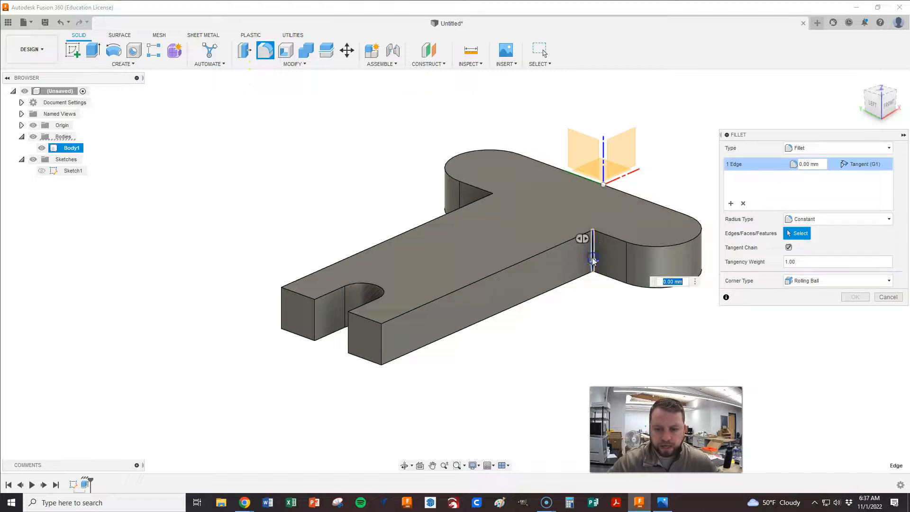
pyautogui.click(381, 349)
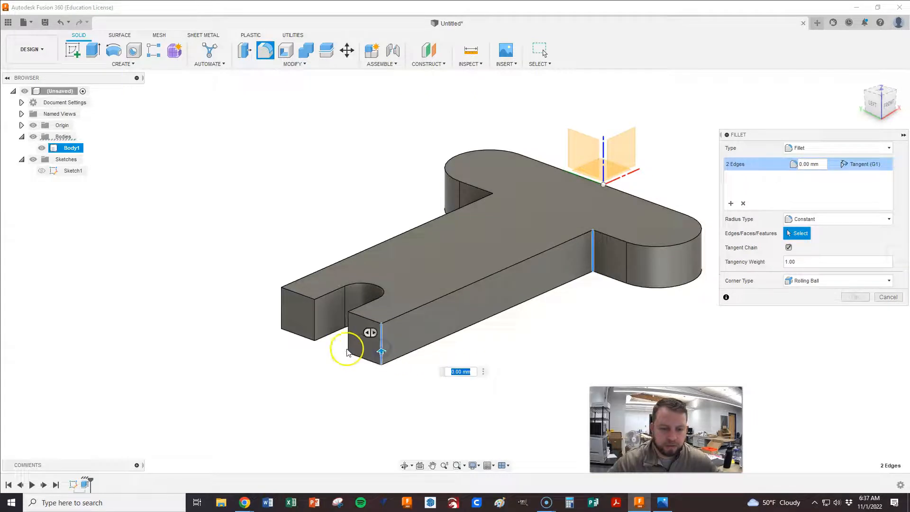
pyautogui.click(282, 315)
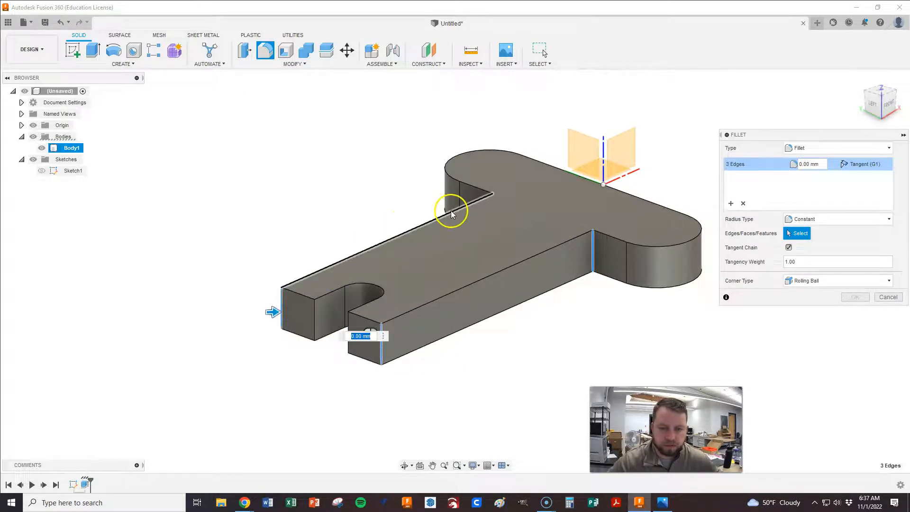
pyautogui.click(492, 207)
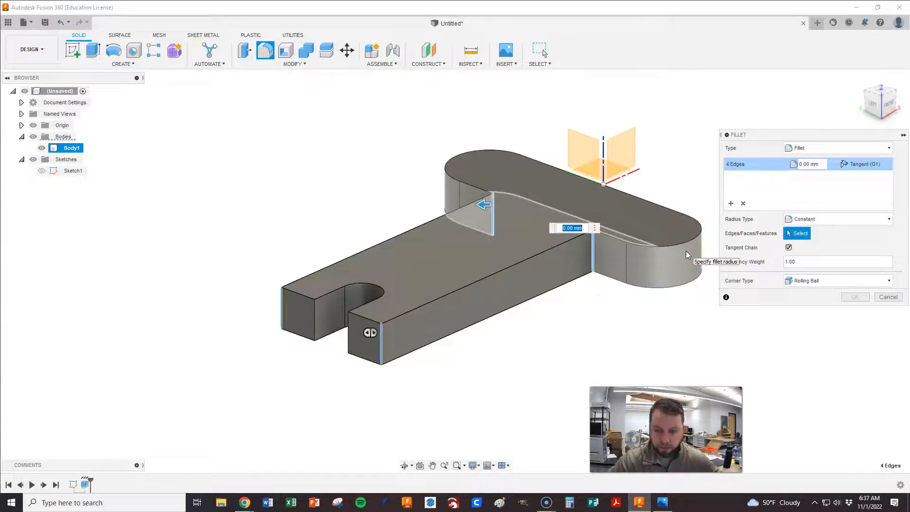
pyautogui.write('2')
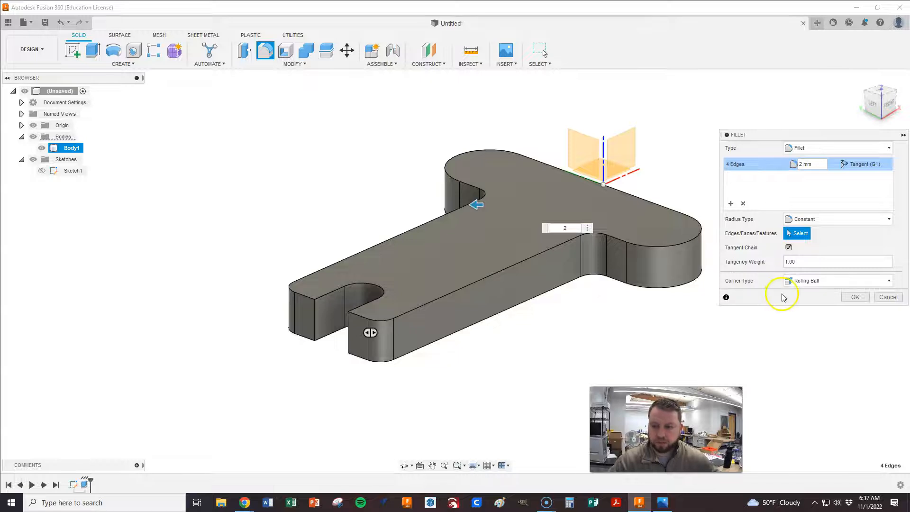
pyautogui.click(848, 297)
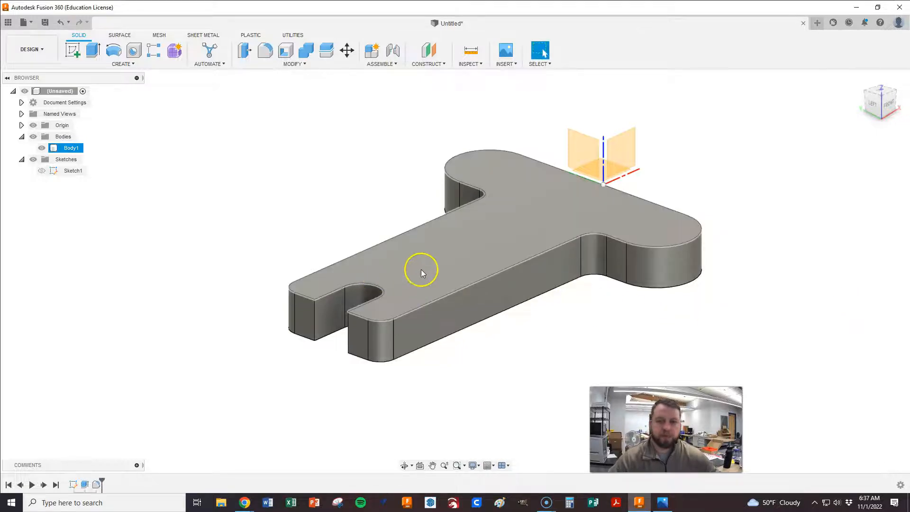
# - Consult the Part 14 drawing for the angled feature and start a Plane at Angle on the straight upper edge of the wide end
pyautogui.click(858, 84)
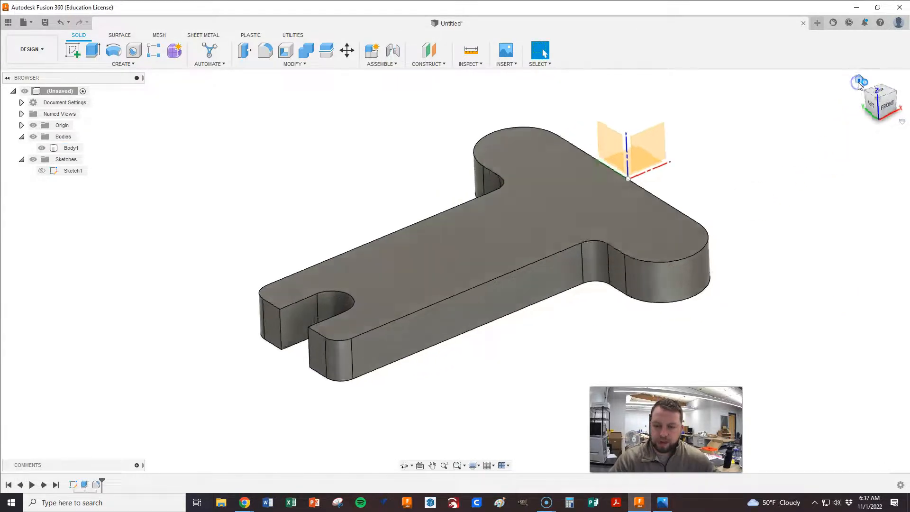
pyautogui.scroll(1, 334, 326)
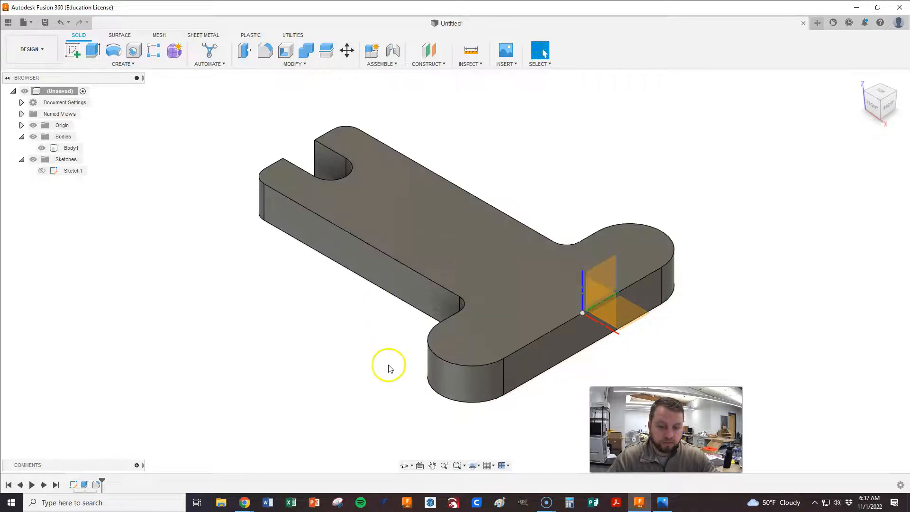
pyautogui.click(662, 503)
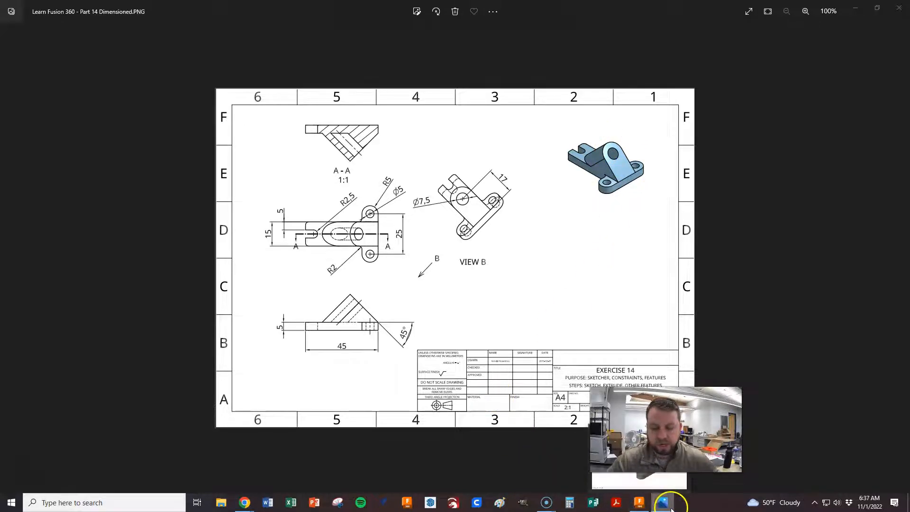
pyautogui.click(647, 504)
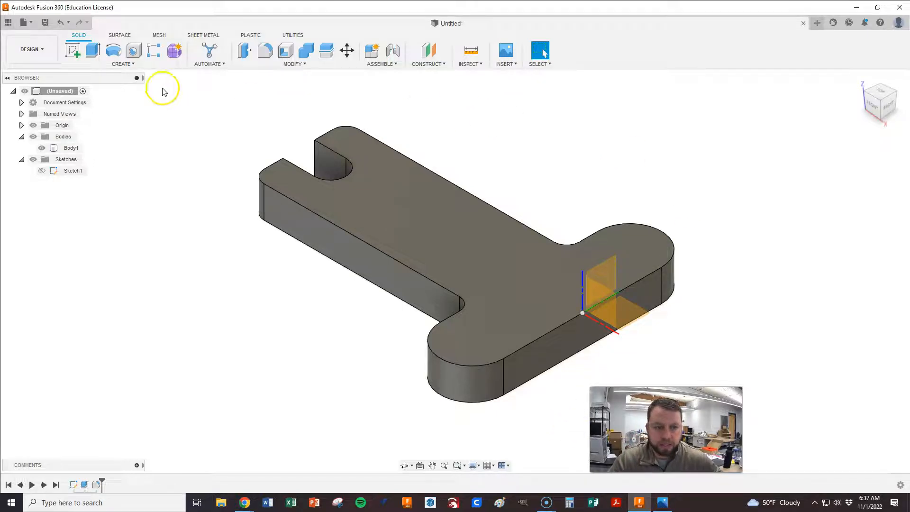
pyautogui.scroll(-1, 286, 327)
pyautogui.scroll(1, 240, 367)
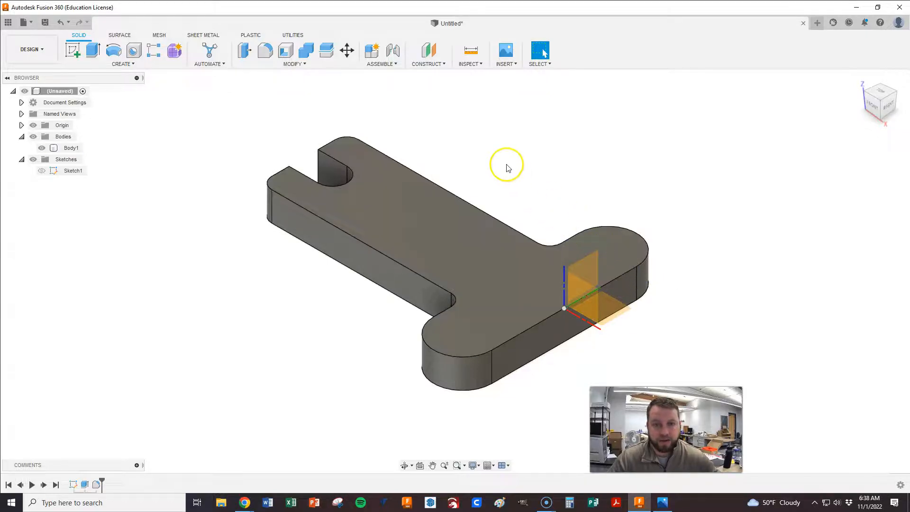
pyautogui.click(435, 64)
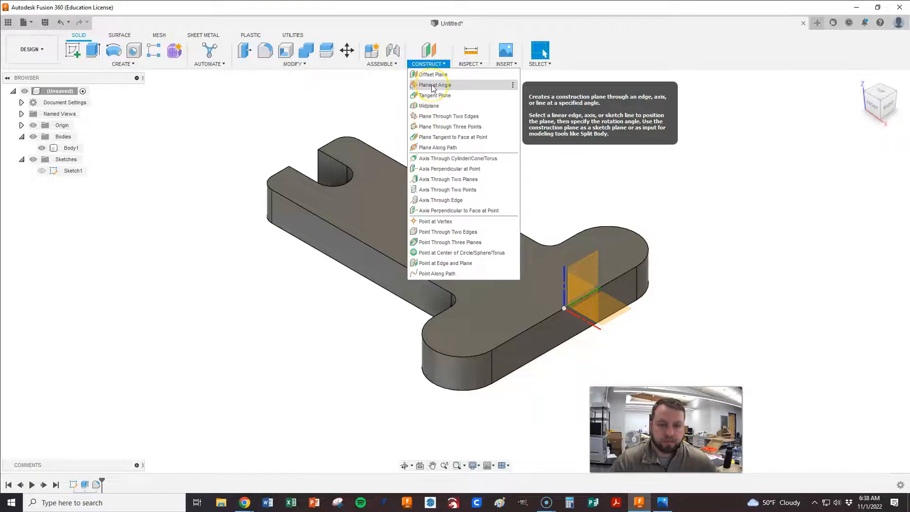
pyautogui.click(433, 87)
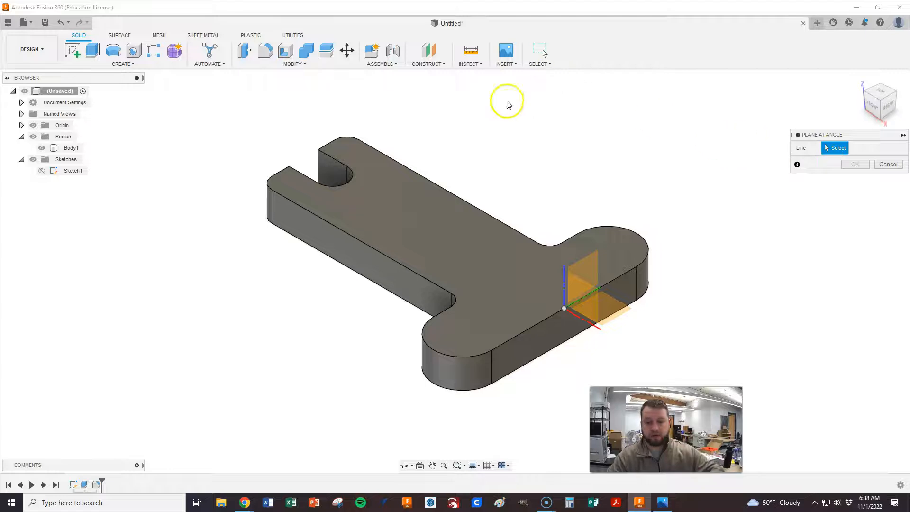
pyautogui.click(548, 317)
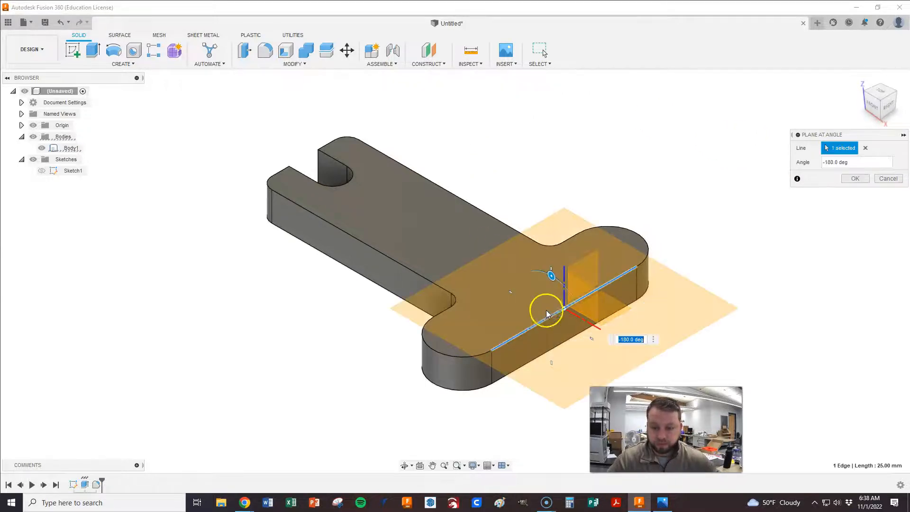
# - Check the inclination on the Part 14 drawing and set the construction plane's angle to 45 degrees
pyautogui.keyDown('shift'); pyautogui.moveTo(491, 315); pyautogui.dragTo(536, 265, button='middle'); pyautogui.keyUp('shift')
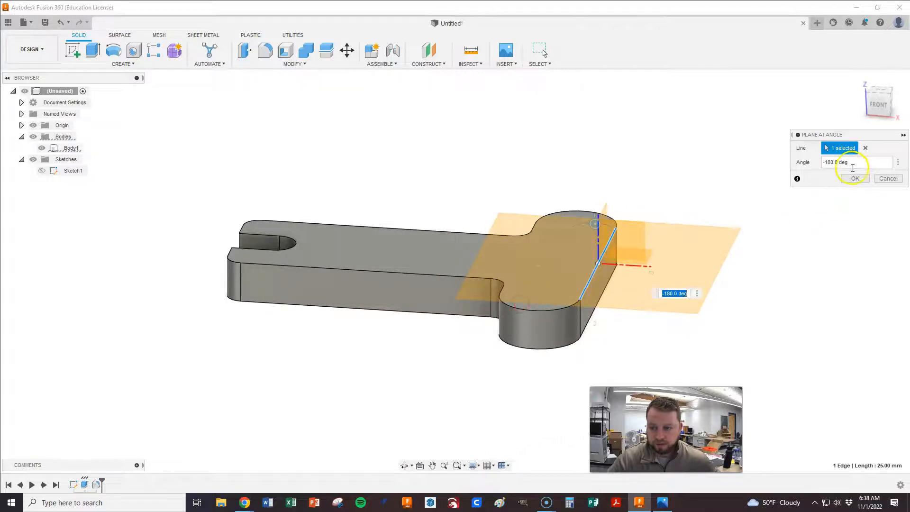
pyautogui.moveTo(691, 260)
pyautogui.keyDown('shift'); pyautogui.mouseDown(button='middle')
pyautogui.moveTo(672, 253)
pyautogui.moveTo(680, 269)
pyautogui.mouseUp(button='middle'); pyautogui.keyUp('shift')
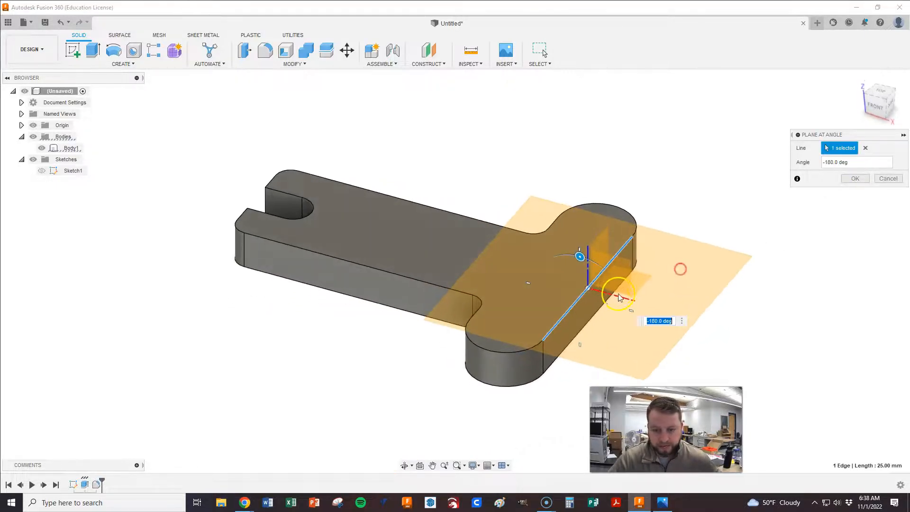
pyautogui.scroll(1, 635, 300)
pyautogui.click(823, 162)
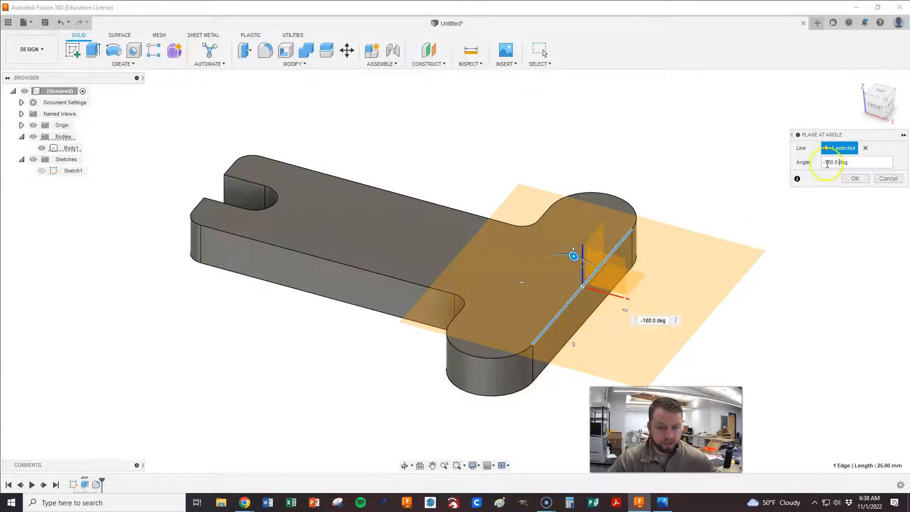
pyautogui.click(662, 502)
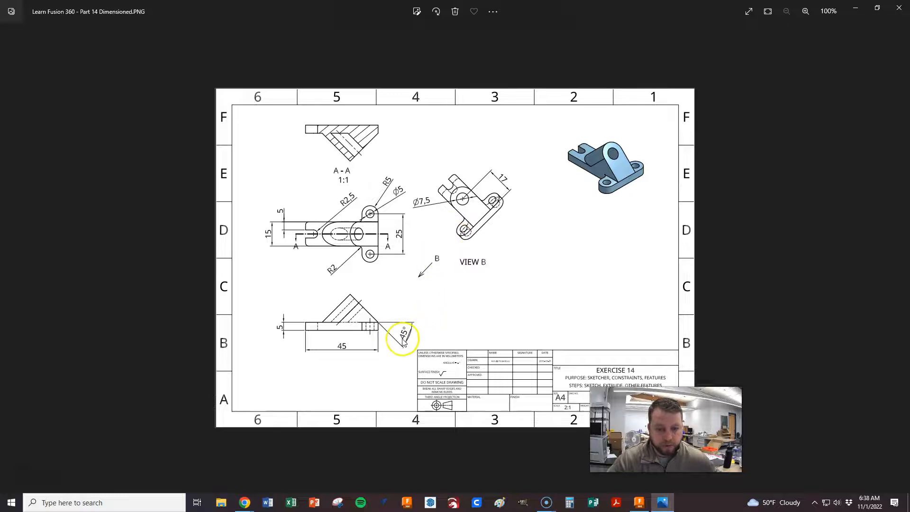
pyautogui.scroll(3, 404, 342)
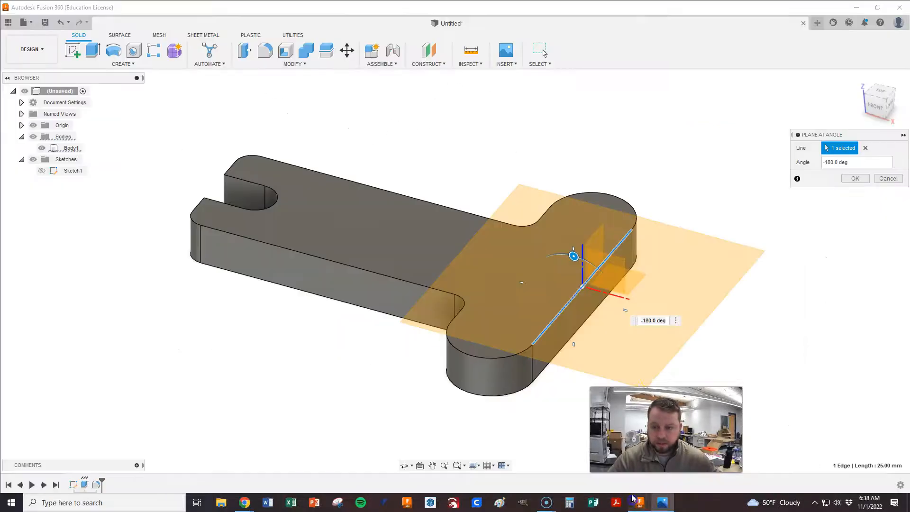
pyautogui.click(639, 503)
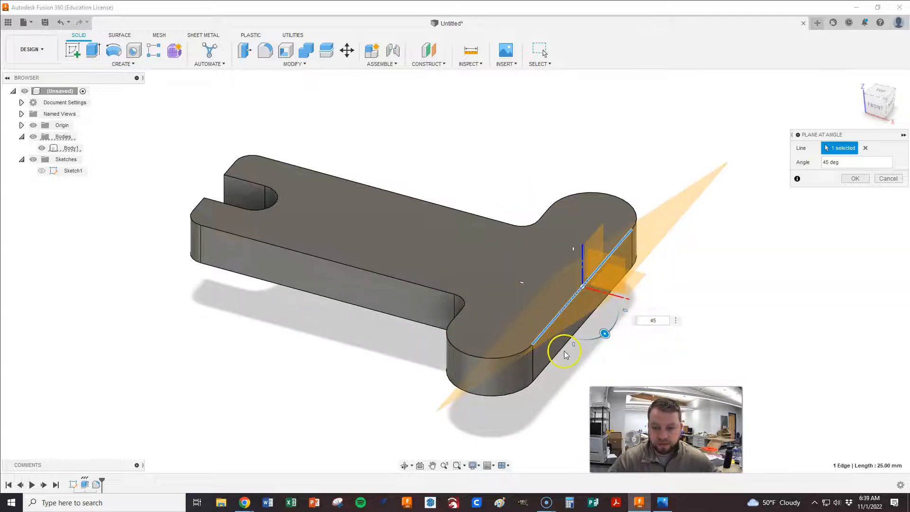
# - Reverse the construction plane's tilt by setting its angle to -45 degrees and create the plane
pyautogui.keyDown('shift'); pyautogui.moveTo(542, 352); pyautogui.dragTo(582, 331, button='middle'); pyautogui.keyUp('shift')
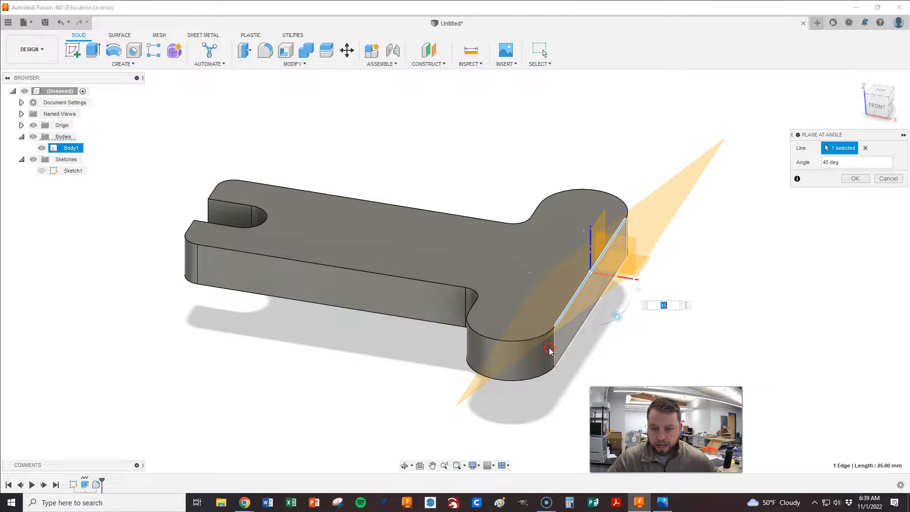
pyautogui.click(660, 305)
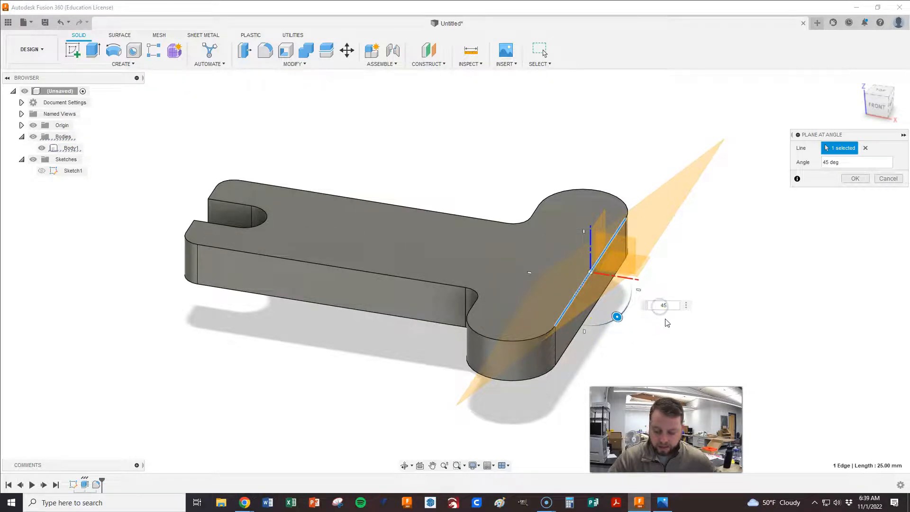
pyautogui.write('-')
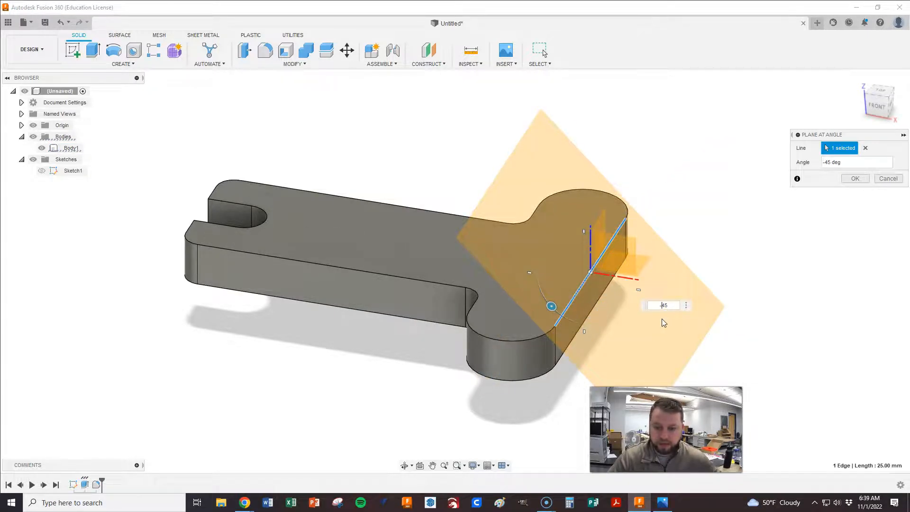
pyautogui.click(583, 306)
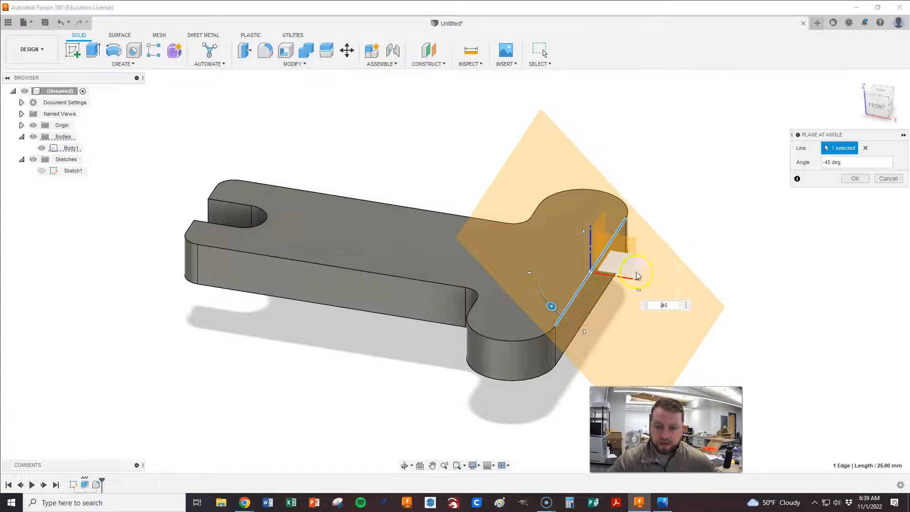
pyautogui.click(855, 180)
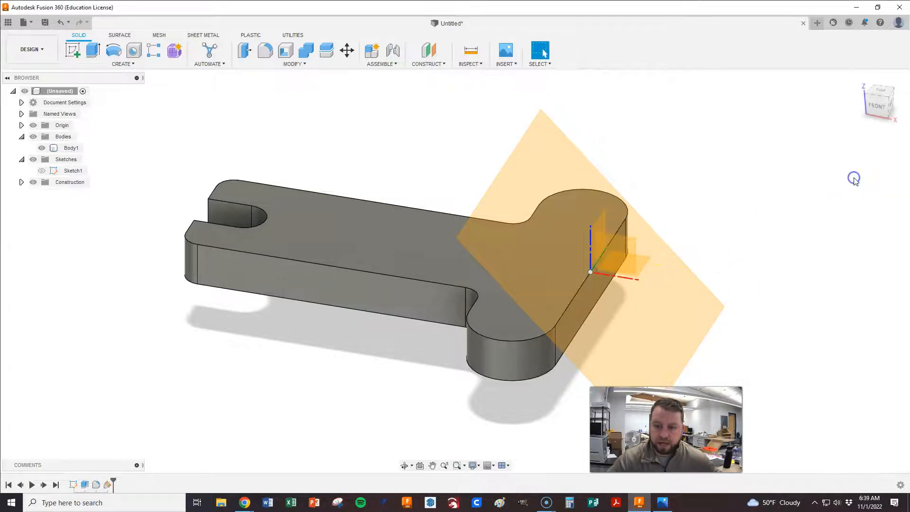
# - Start a new sketch on the 45-degree construction plane at the base plate's wide end
pyautogui.scroll(5, 805, 237)
pyautogui.scroll(-6, 782, 239)
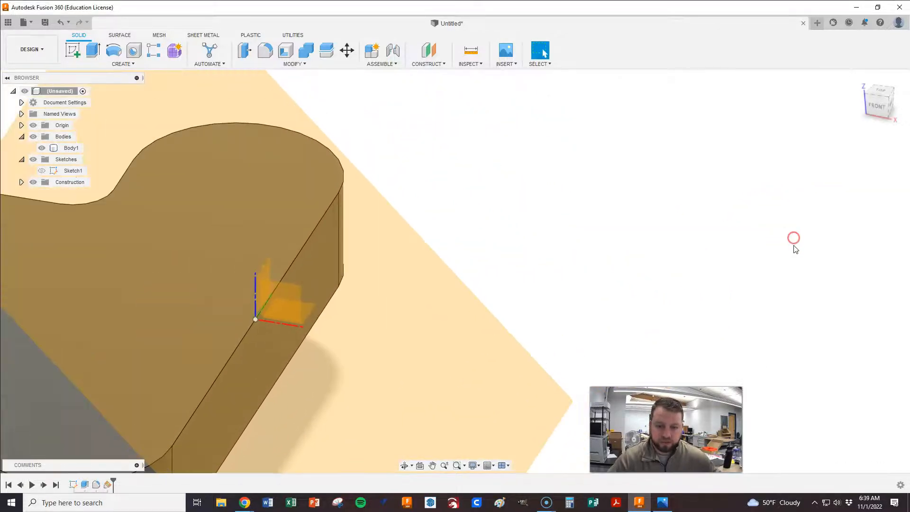
pyautogui.keyDown('shift'); pyautogui.moveTo(715, 247); pyautogui.dragTo(686, 252, button='middle'); pyautogui.keyUp('shift')
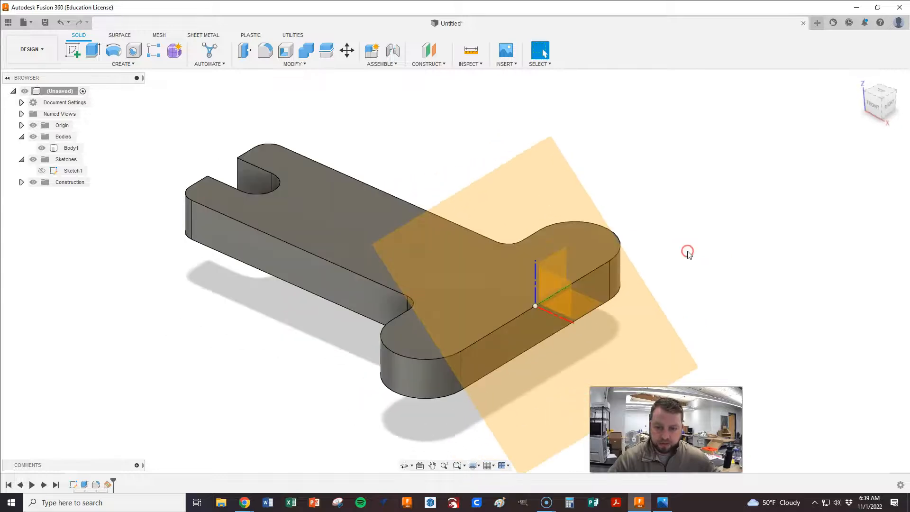
pyautogui.click(735, 161)
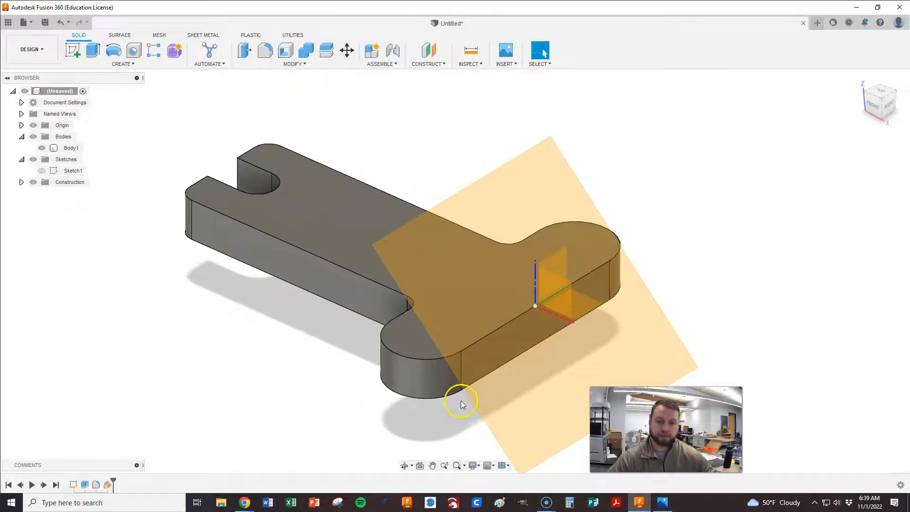
pyautogui.rightClick(525, 392)
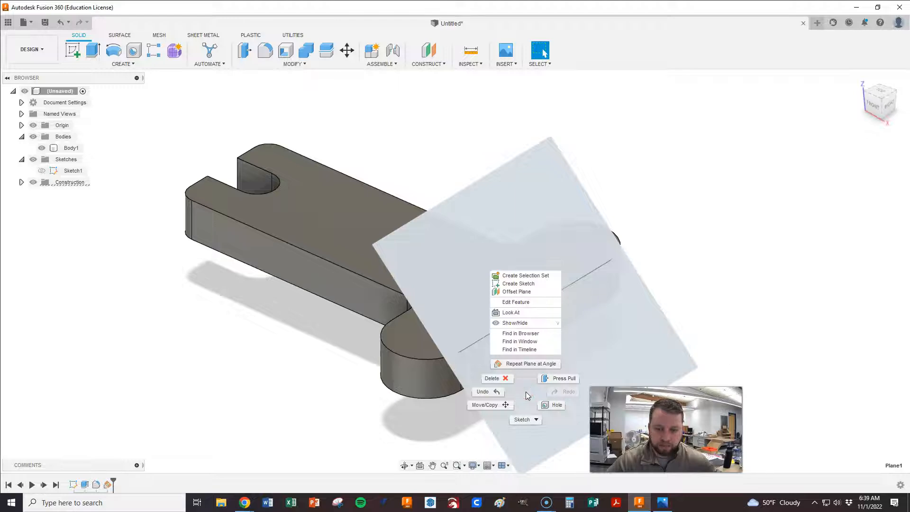
pyautogui.click(523, 285)
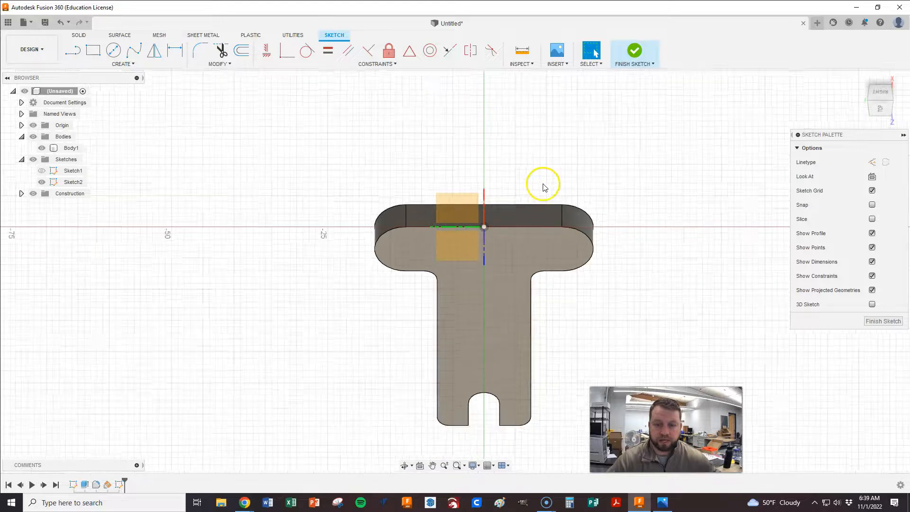
# - Check View B on the Part 14 drawing and sketch a horizontal construction line about 53 mm long through the origin
pyautogui.scroll(-2, 546, 204)
pyautogui.scroll(4, 559, 324)
pyautogui.scroll(1, 552, 310)
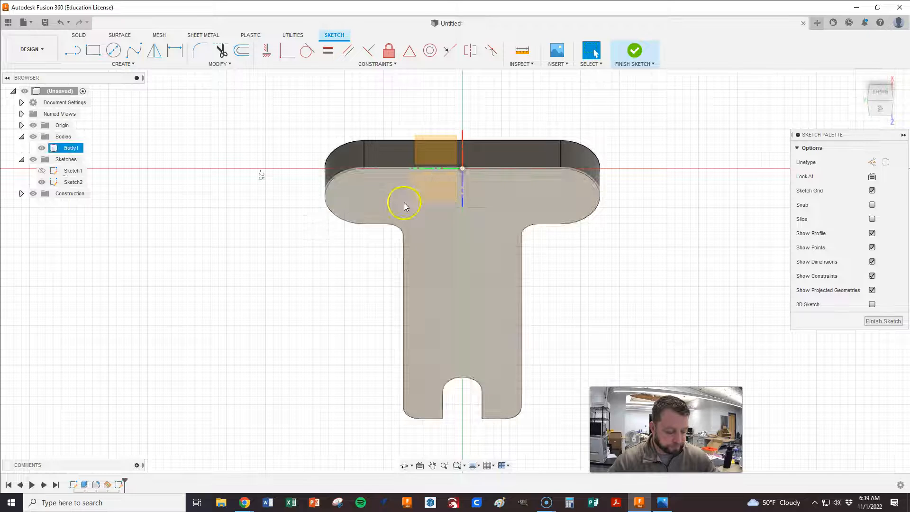
pyautogui.click(669, 506)
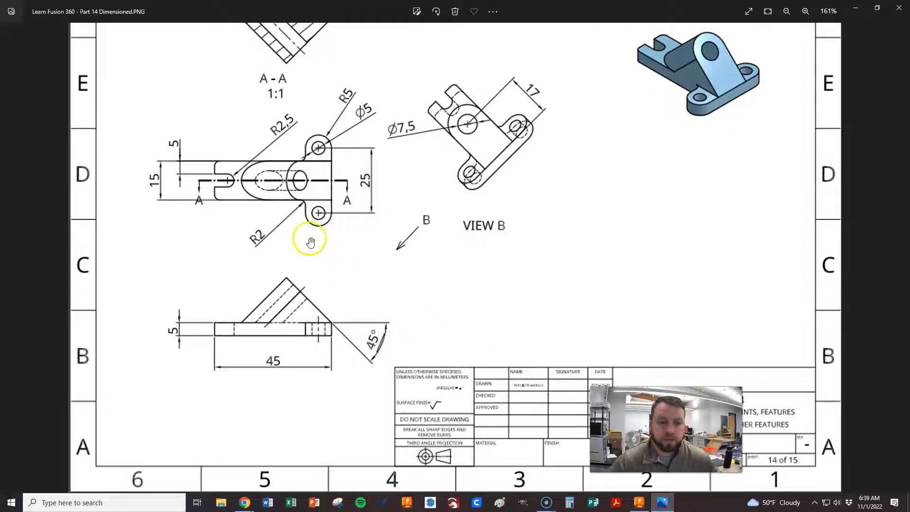
pyautogui.scroll(-1, 476, 277)
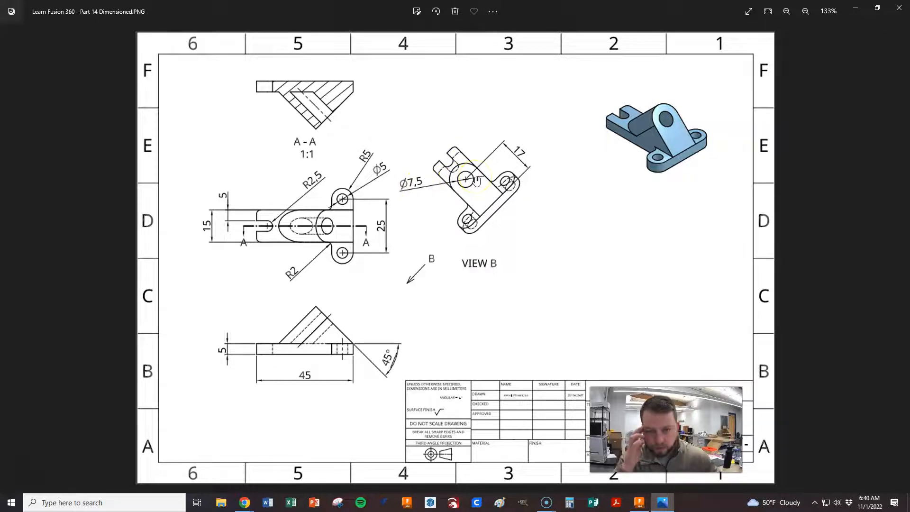
pyautogui.click(636, 503)
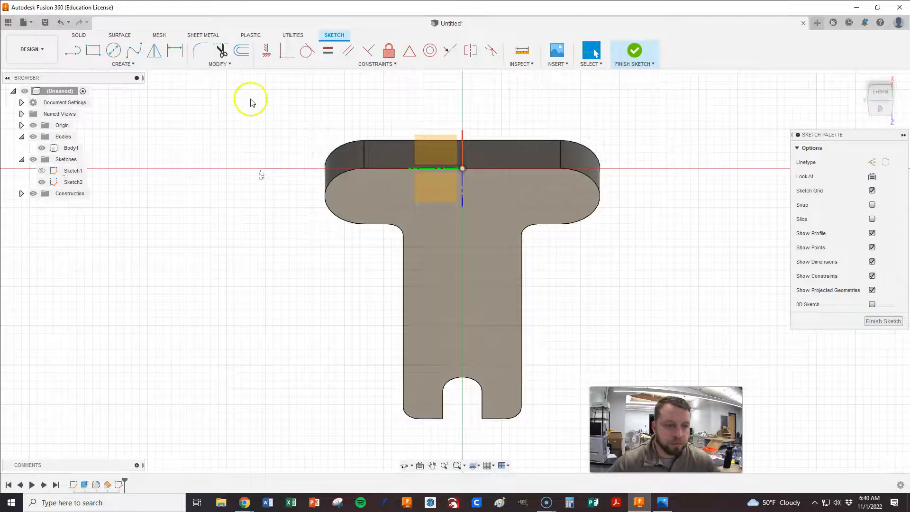
pyautogui.click(76, 51)
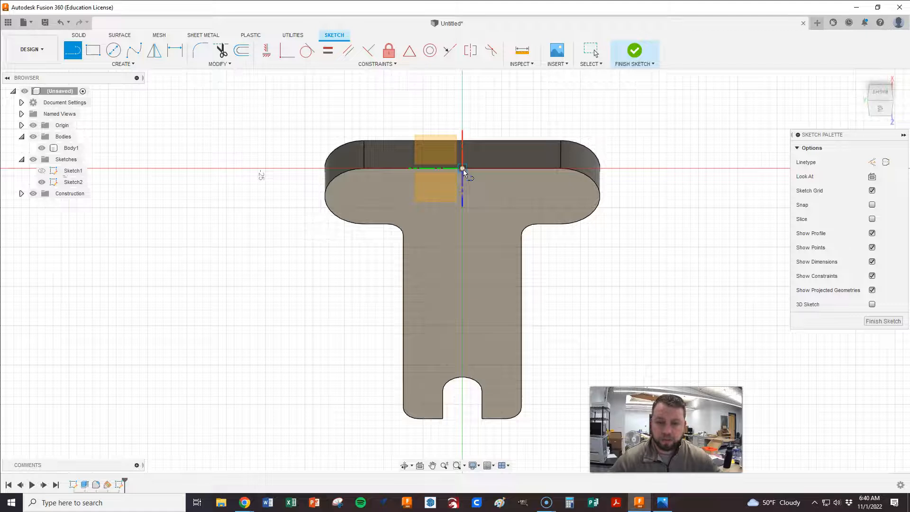
pyautogui.click(874, 163)
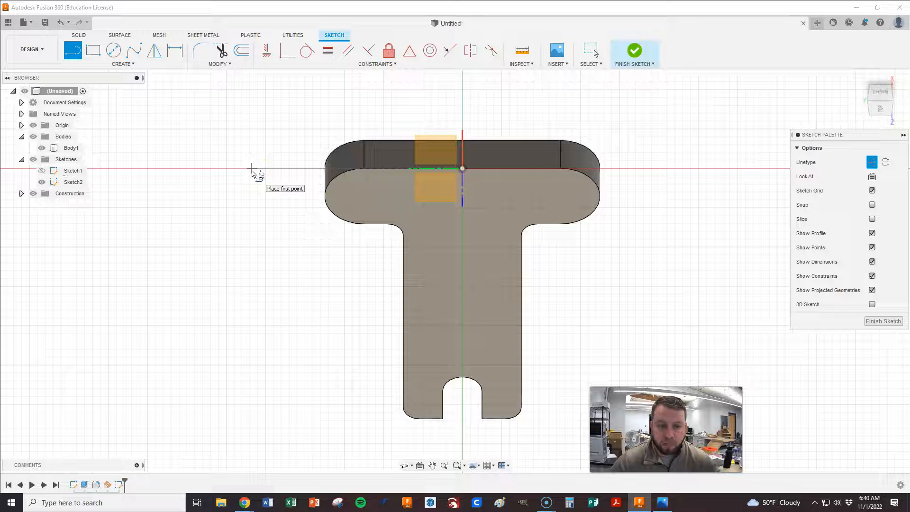
pyautogui.moveTo(252, 169); pyautogui.dragTo(372, 171)
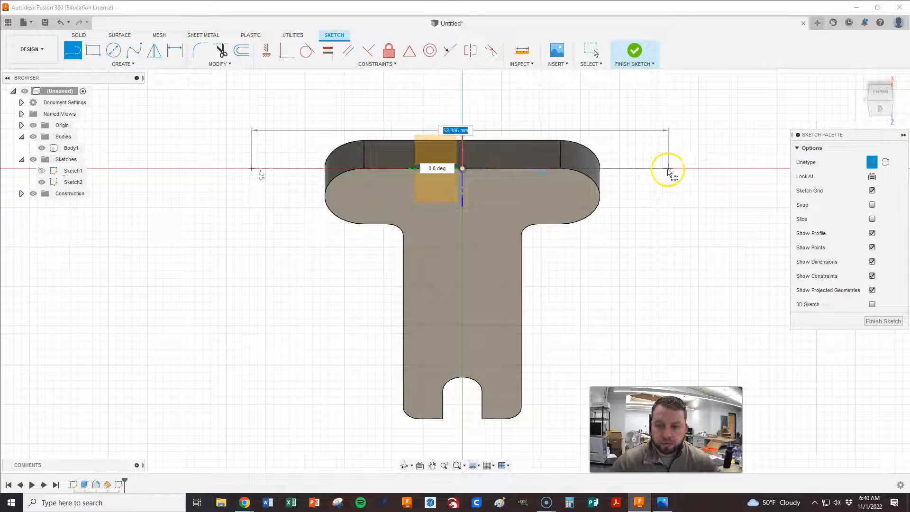
pyautogui.click(671, 170)
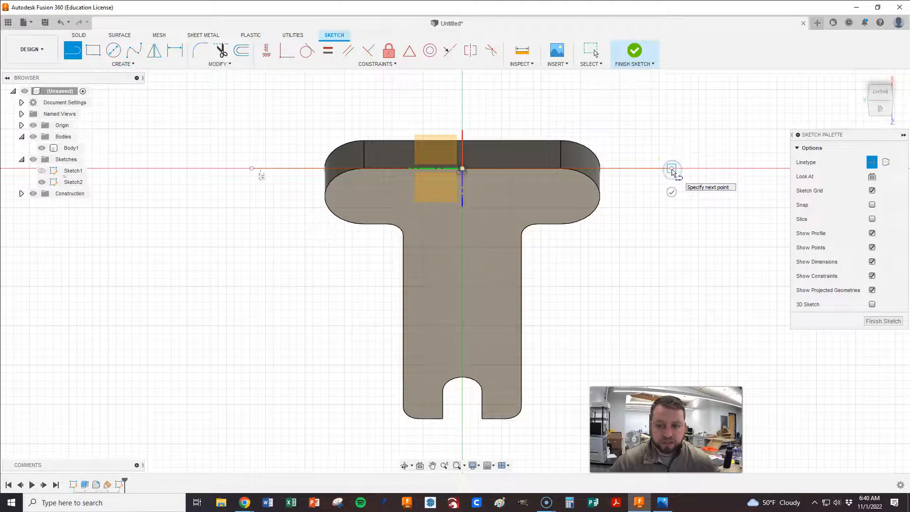
pyautogui.click(672, 192)
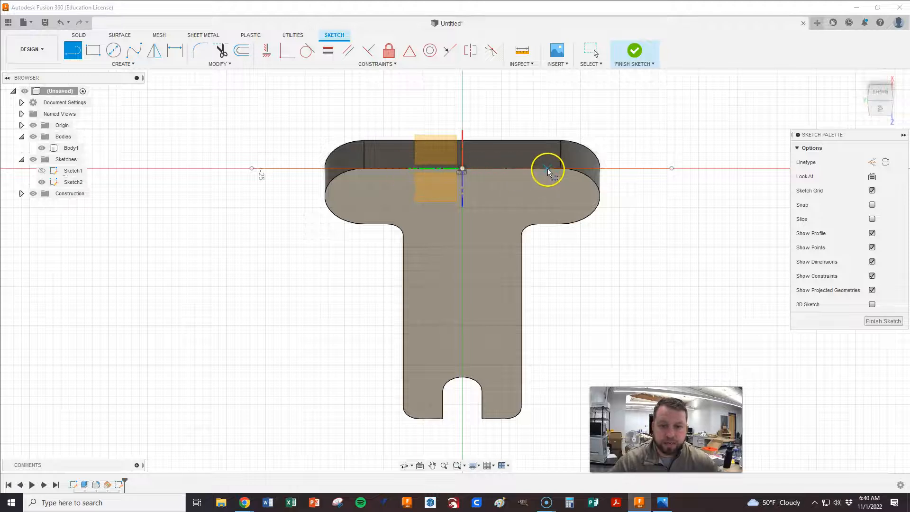
# - Sketch a closed round-ended profile about 17 mm wide on the construction line, with parallel sides about 19 mm long and a tangent end arc
pyautogui.click(397, 169)
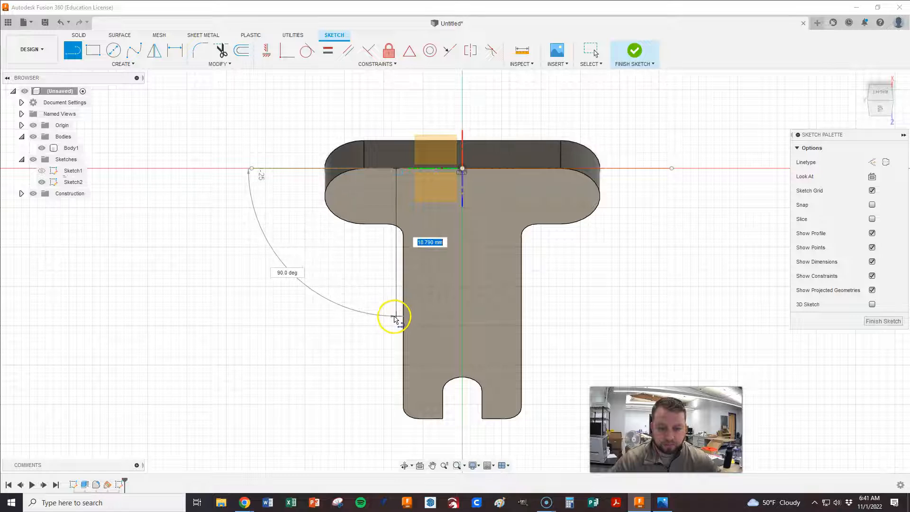
pyautogui.click(396, 316)
pyautogui.moveTo(396, 316); pyautogui.dragTo(531, 319)
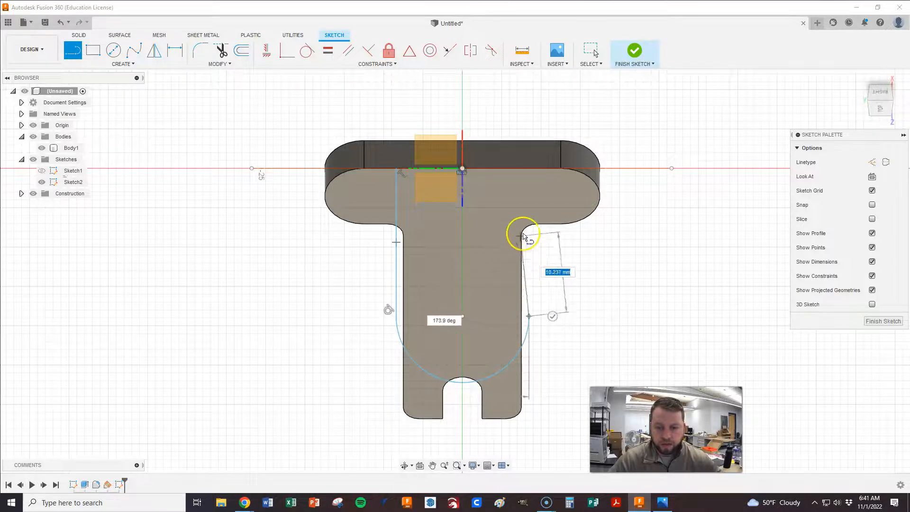
pyautogui.click(527, 169)
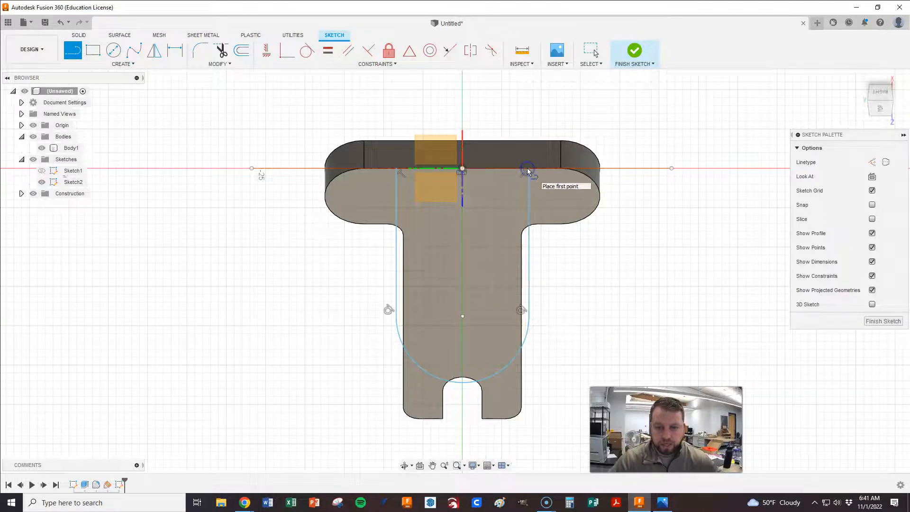
pyautogui.click(529, 168)
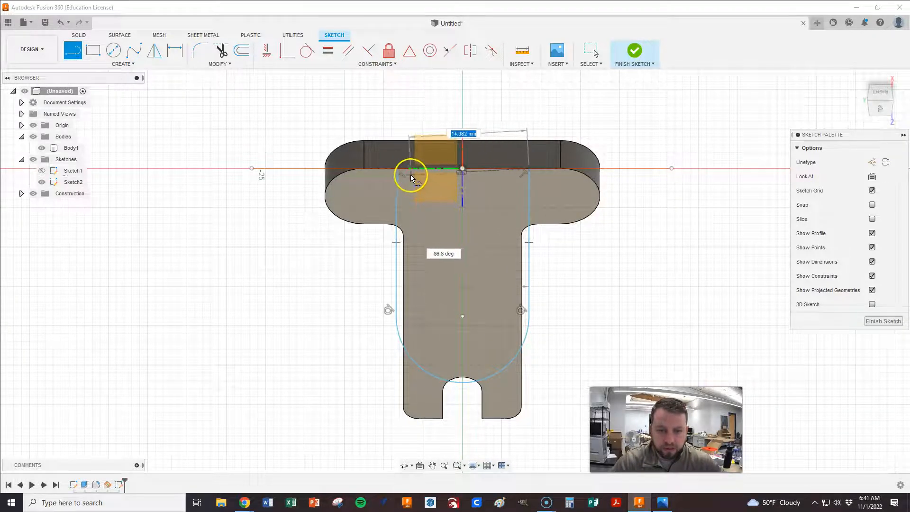
pyautogui.click(396, 168)
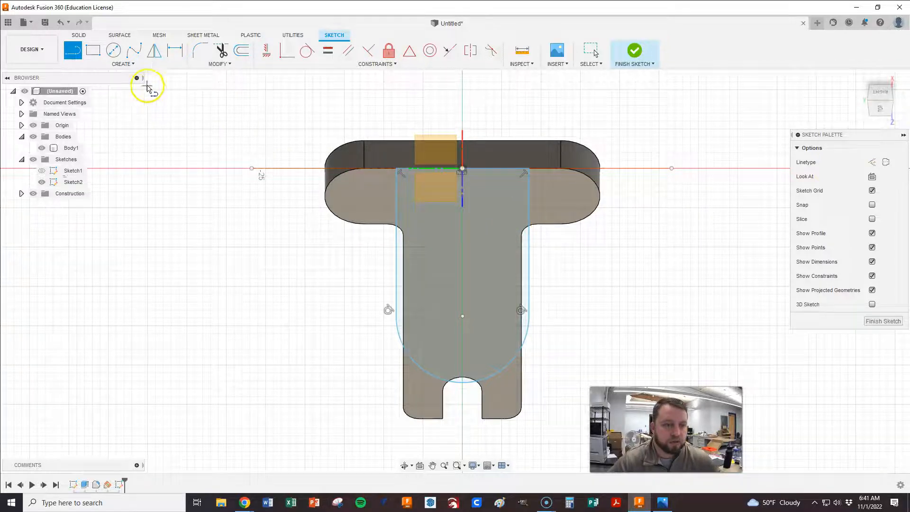
pyautogui.press('Escape')
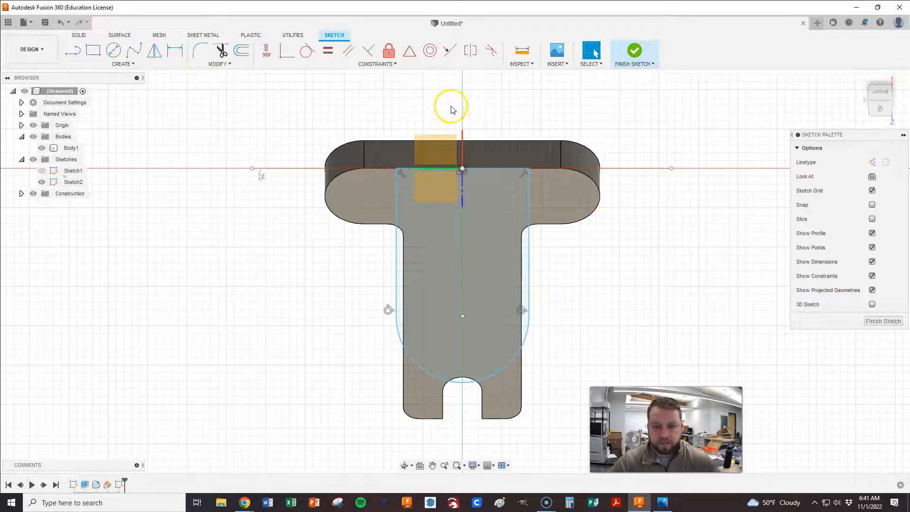
# - Apply a Midpoint constraint to centre the profile's straight closing line on the origin
pyautogui.click(484, 169)
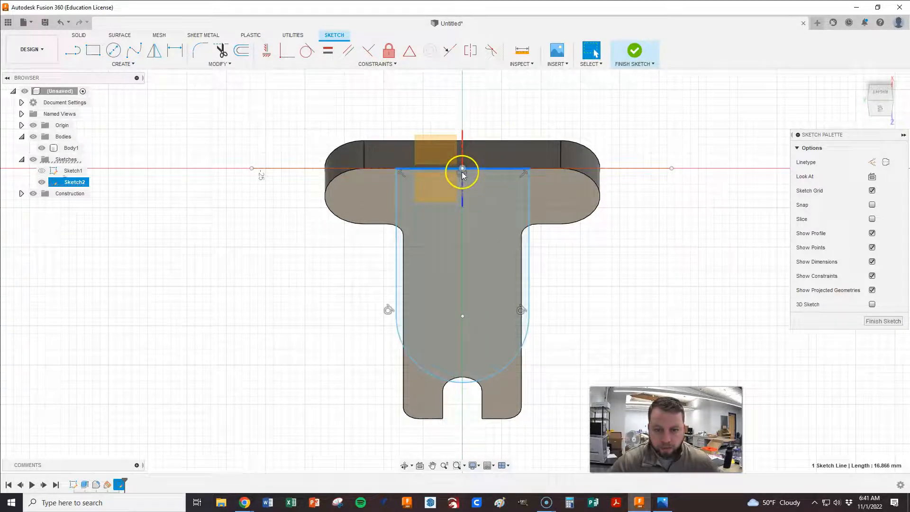
pyautogui.keyDown('ctrl'); pyautogui.click(472, 149); pyautogui.keyUp('ctrl')
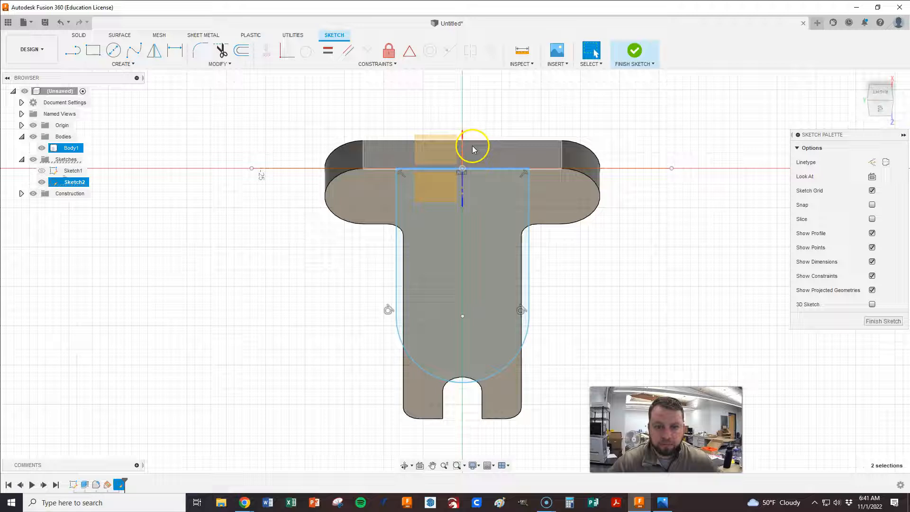
pyautogui.click(409, 51)
pyautogui.click(486, 179)
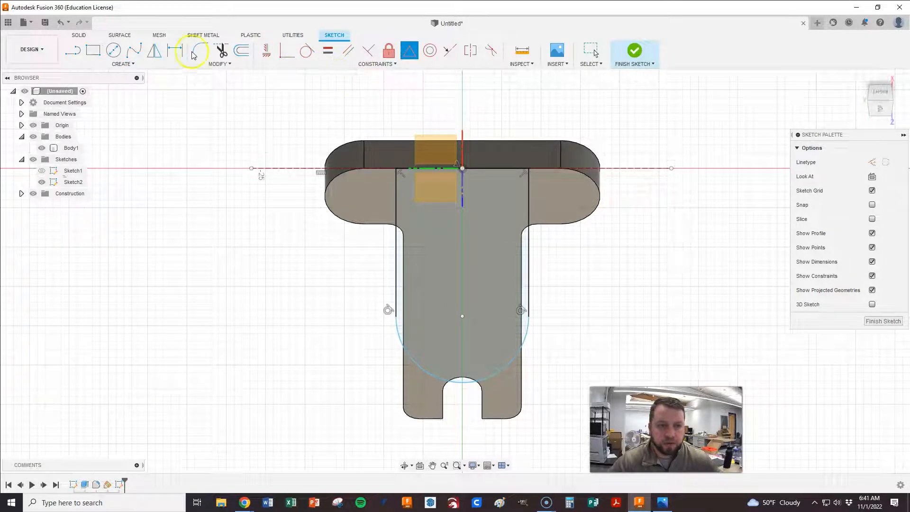
# - Dimension the distance between the profile's two parallel sides as 15 mm
pyautogui.press('d')
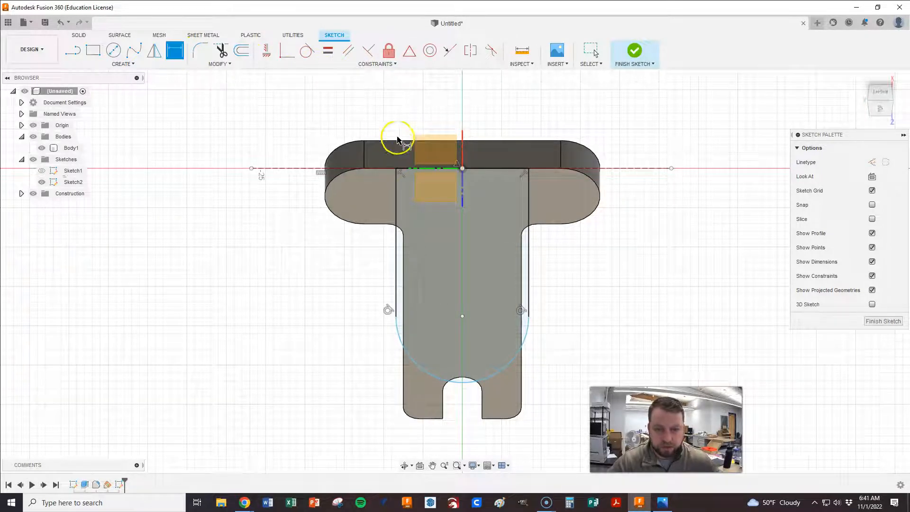
pyautogui.click(397, 189)
pyautogui.click(528, 192)
pyautogui.click(461, 98)
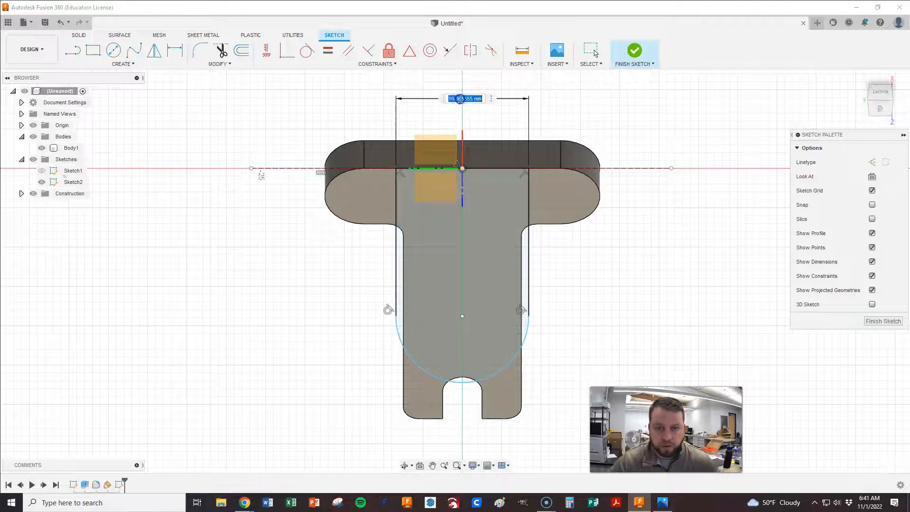
pyautogui.press('Return')
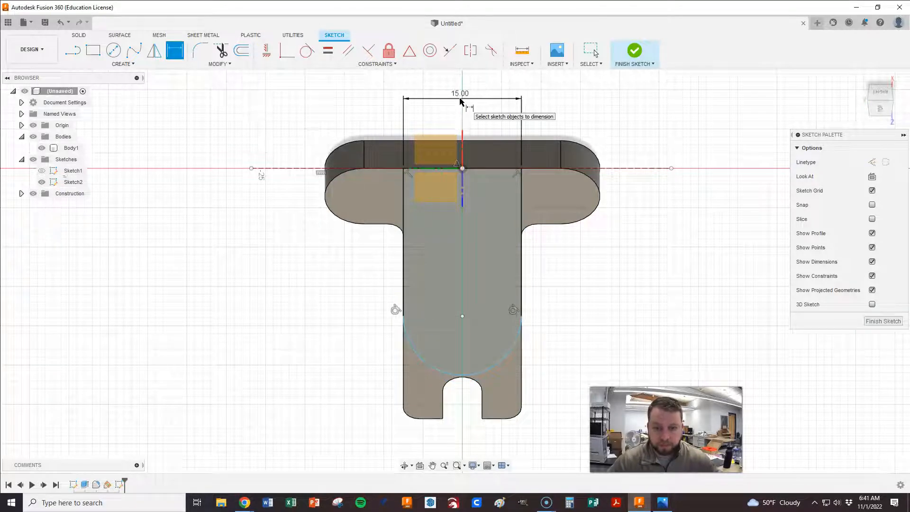
# - Dimension the arc centre 17 mm from the profile's straight closing line and finish the sketch
pyautogui.click(463, 160)
pyautogui.click(462, 170)
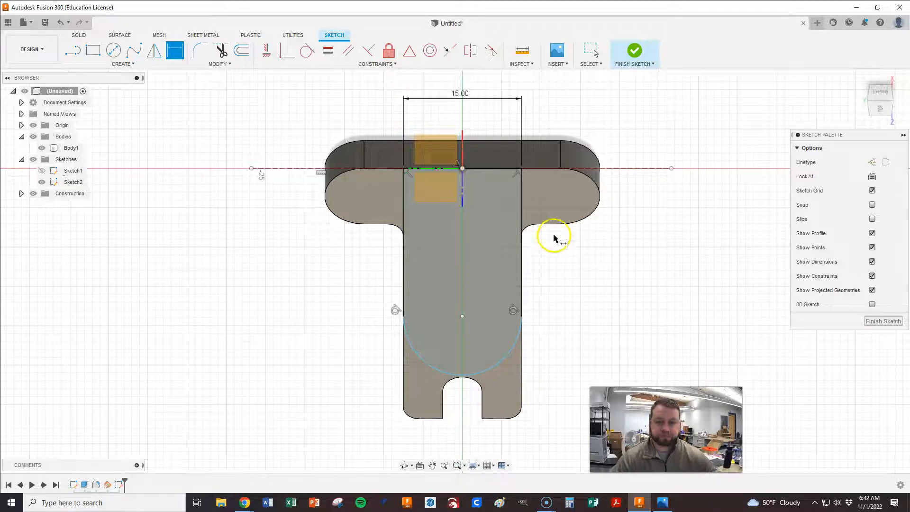
pyautogui.click(490, 169)
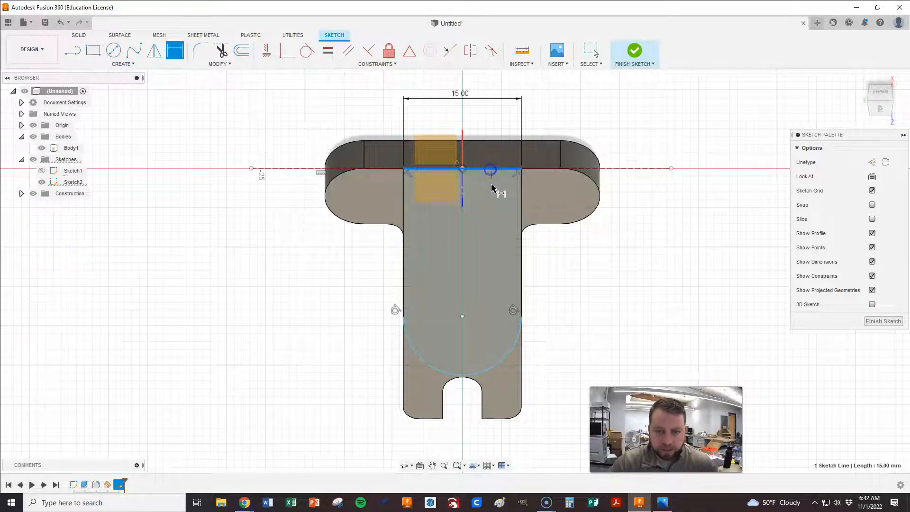
pyautogui.click(462, 316)
pyautogui.click(640, 257)
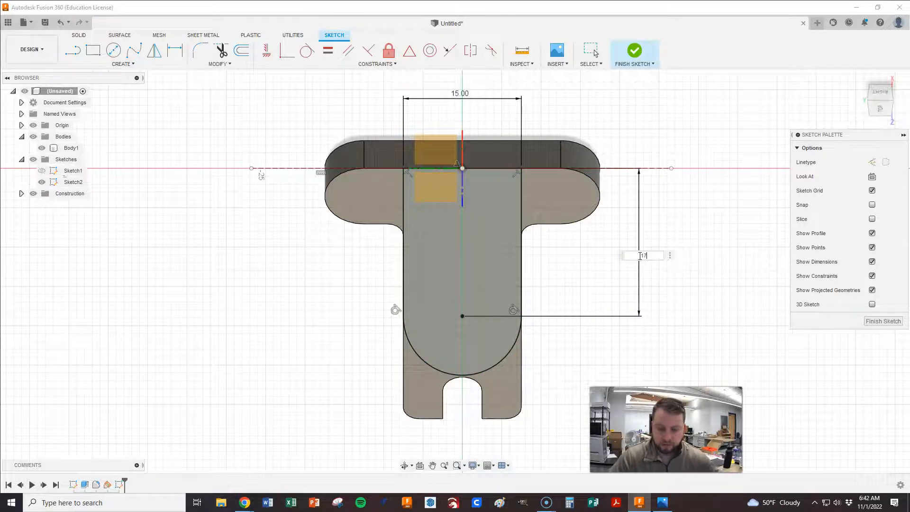
pyautogui.press('Return')
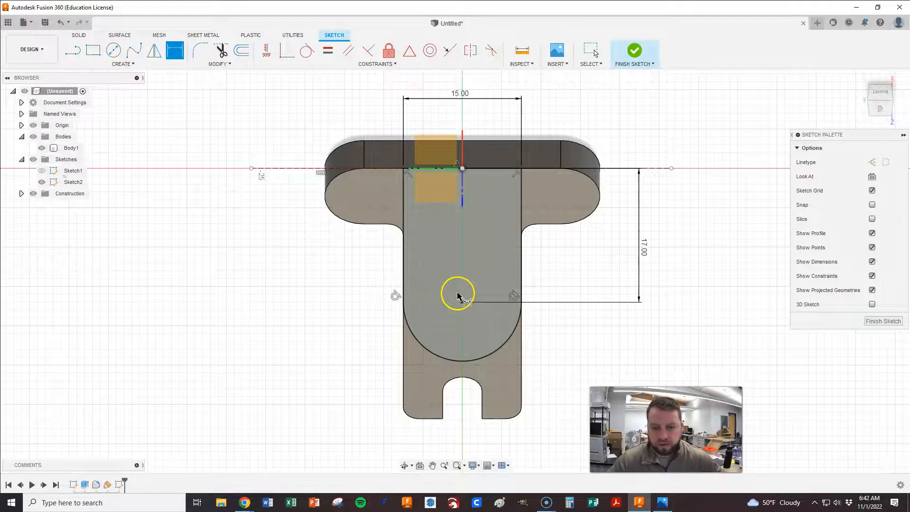
pyautogui.click(884, 322)
# - Extrude the slanted round-ended profile with the To Object extent up to the base plate's top face, using the Join operation
pyautogui.click(860, 80)
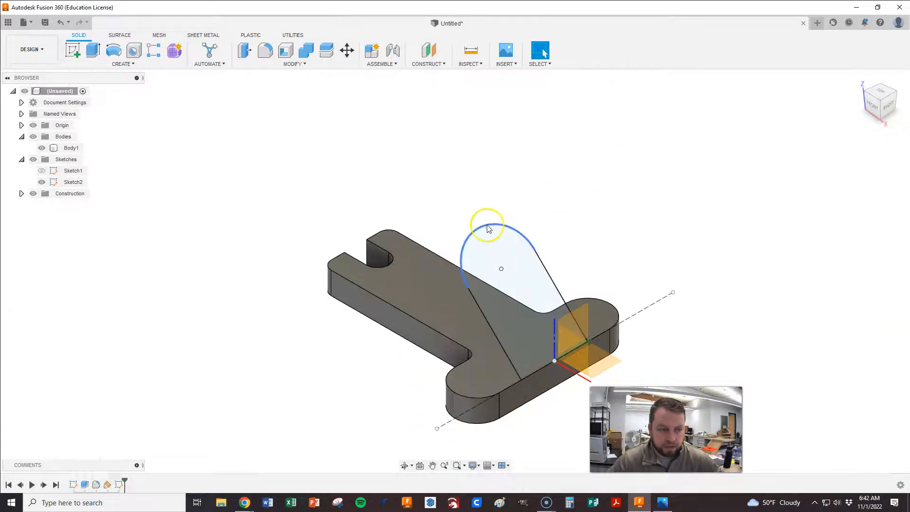
pyautogui.press('e')
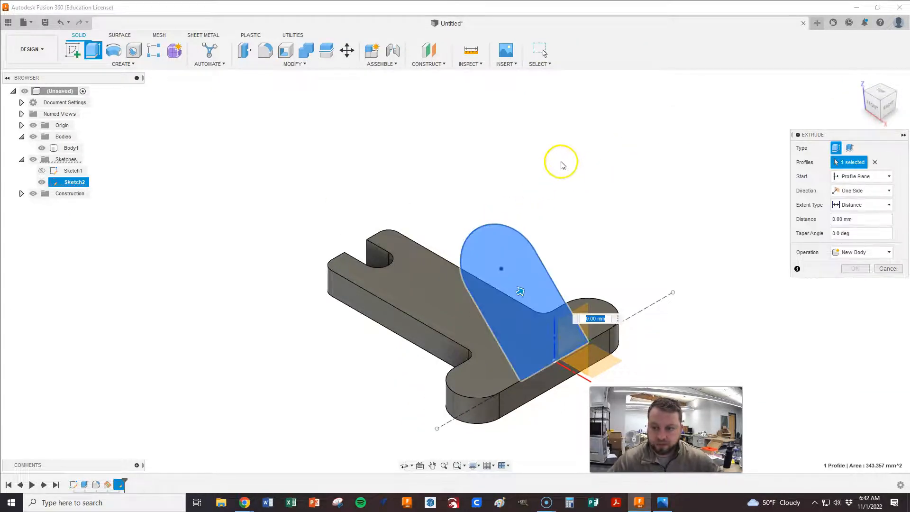
pyautogui.moveTo(521, 296); pyautogui.dragTo(465, 303)
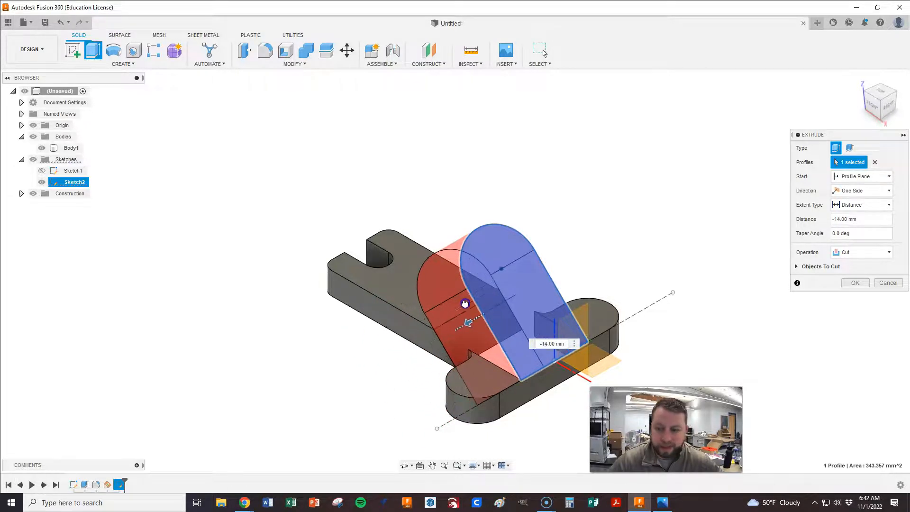
pyautogui.click(862, 254)
pyautogui.click(855, 267)
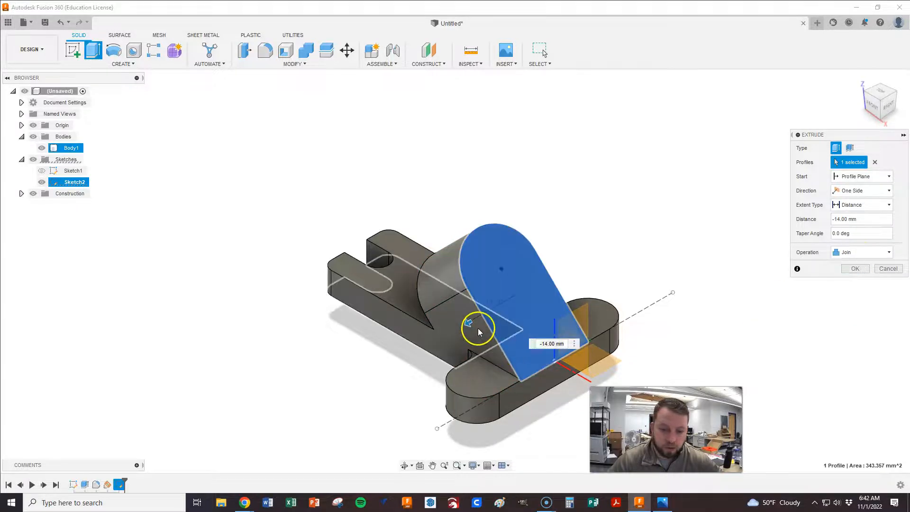
pyautogui.moveTo(469, 324); pyautogui.dragTo(493, 326)
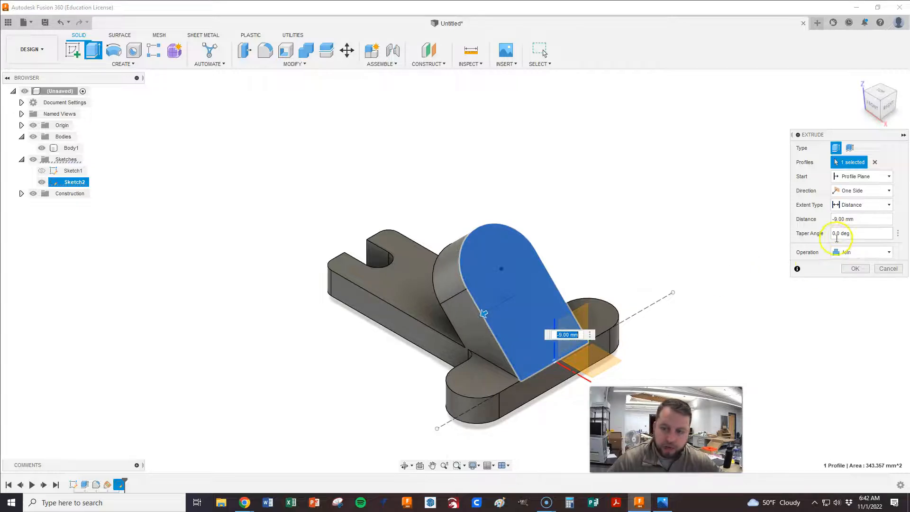
pyautogui.click(852, 206)
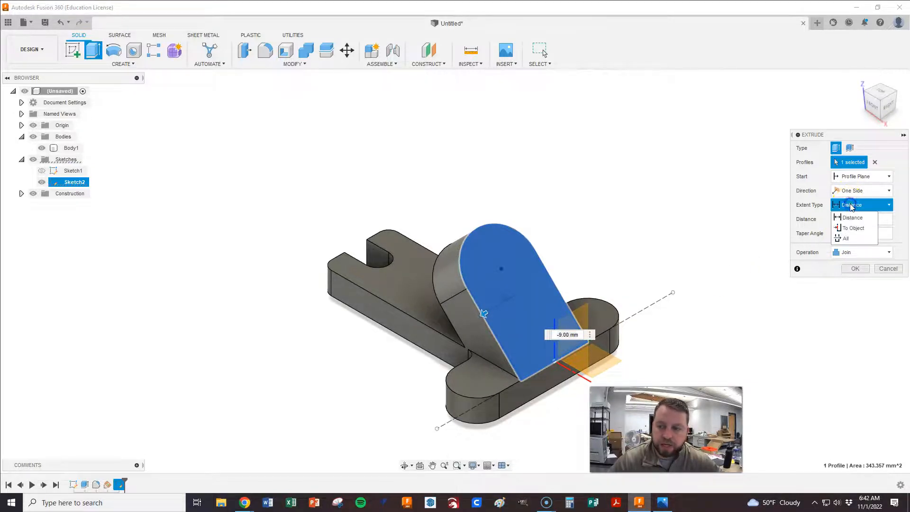
pyautogui.click(850, 229)
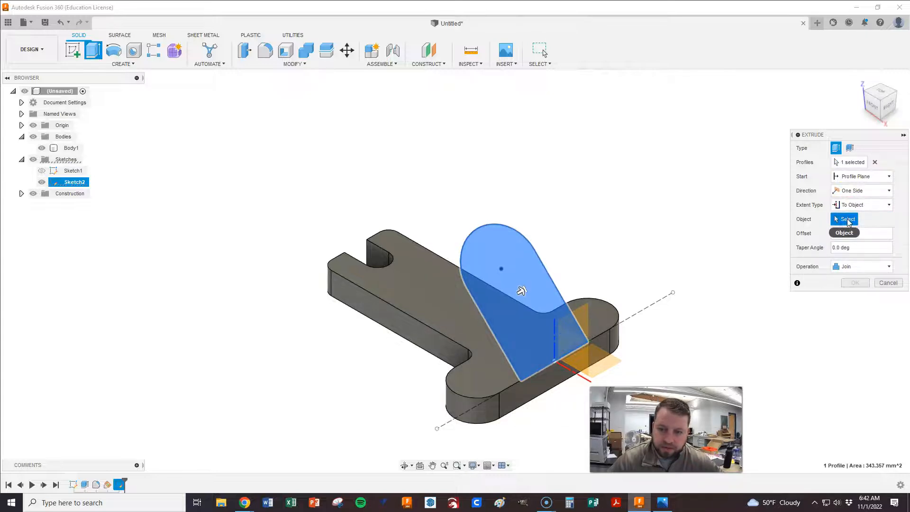
pyautogui.click(431, 312)
pyautogui.click(420, 304)
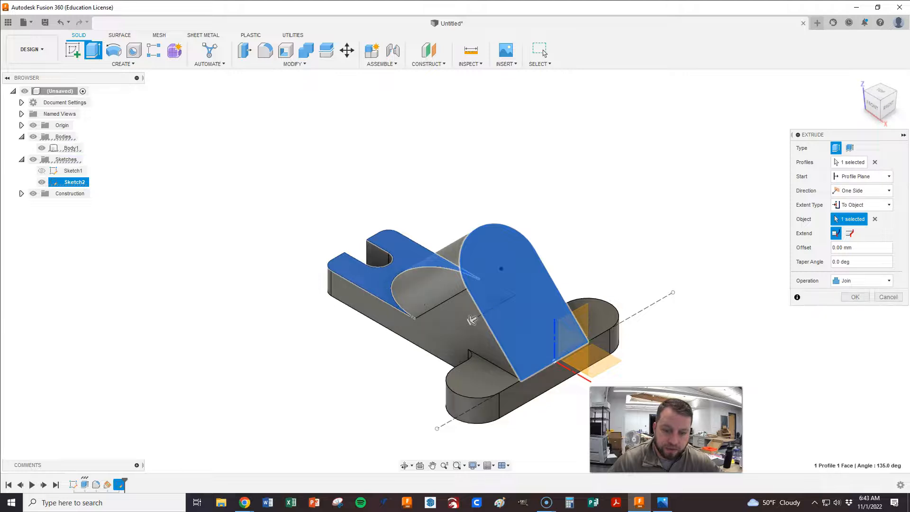
pyautogui.click(855, 297)
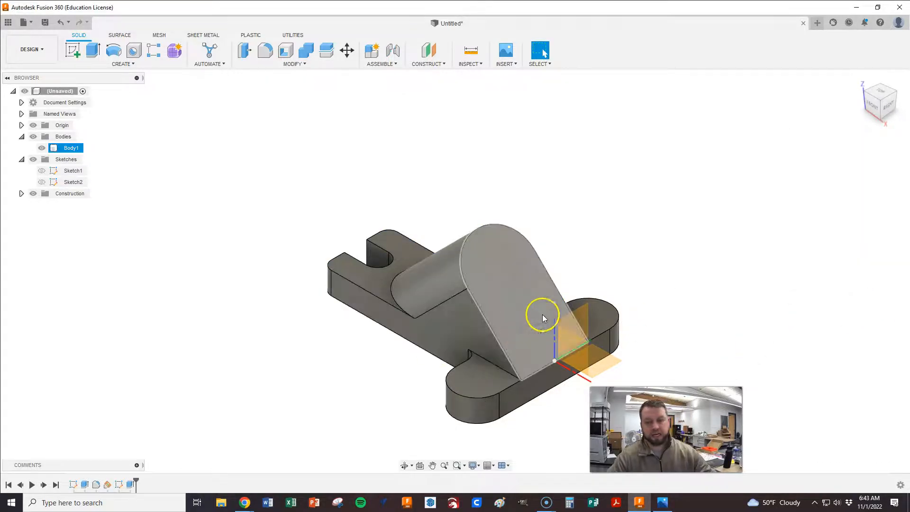
pyautogui.click(571, 293)
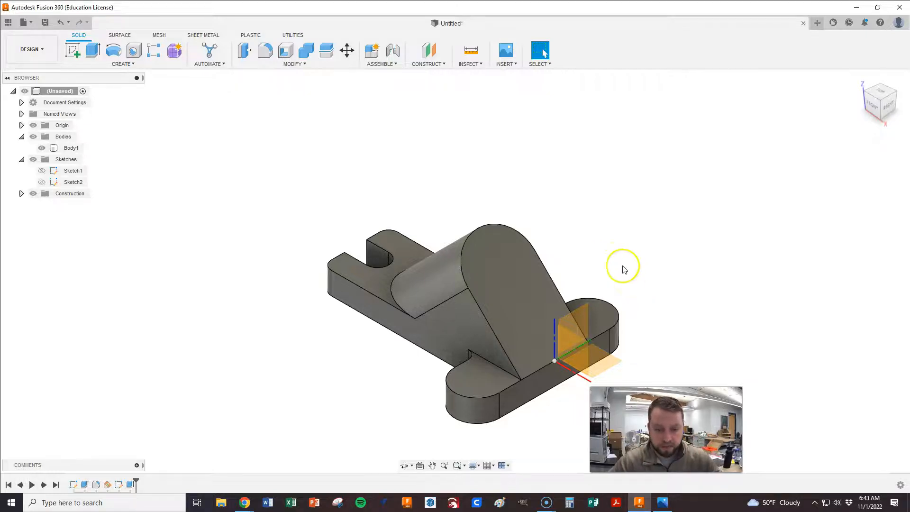
# - After checking the Part 14 drawing, start a sketch on the slanted face and draw a circle about 7 mm in diameter near its rounded end
pyautogui.click(661, 503)
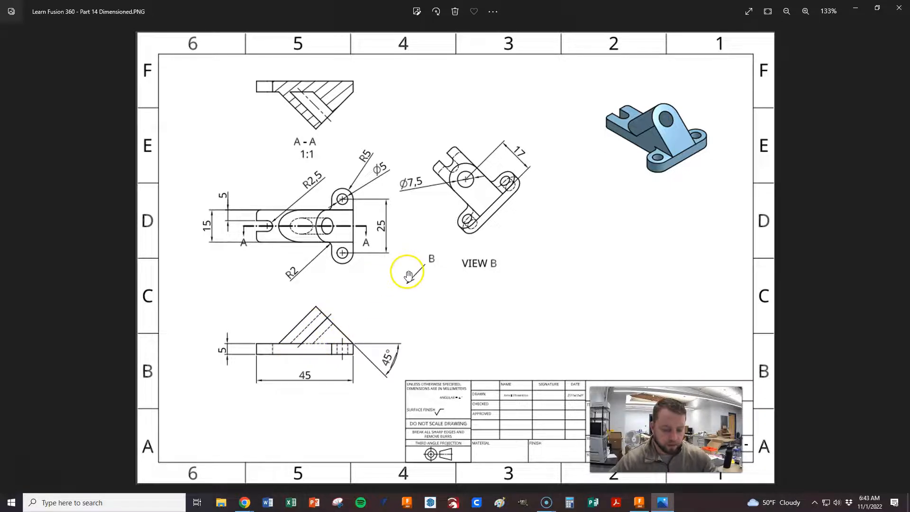
pyautogui.click(638, 502)
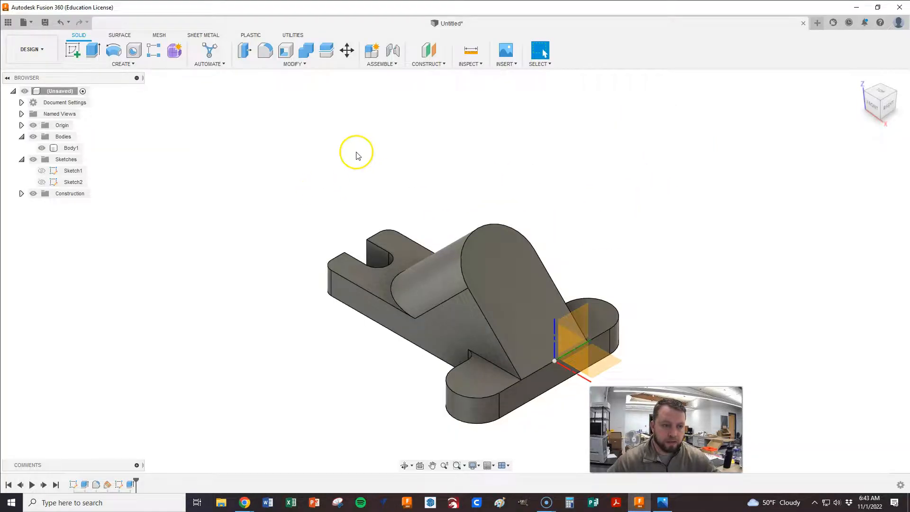
pyautogui.click(507, 293)
pyautogui.rightClick(511, 294)
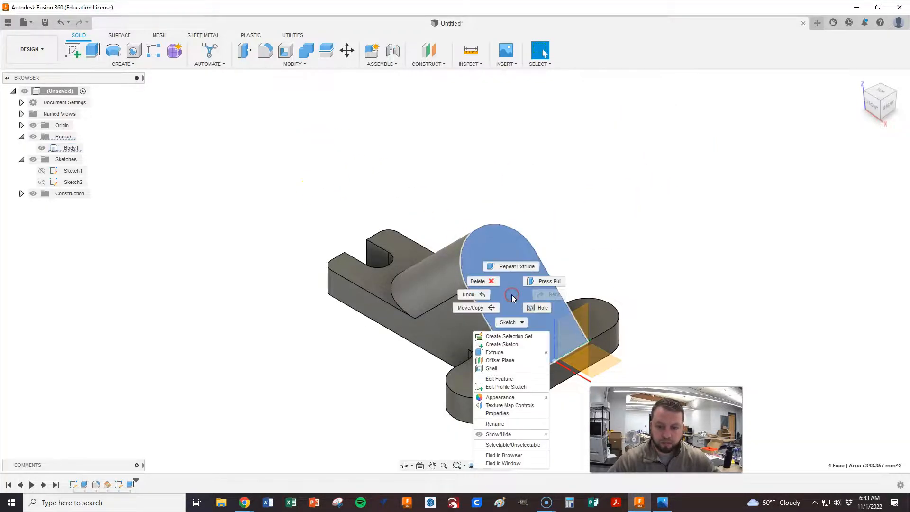
pyautogui.click(512, 344)
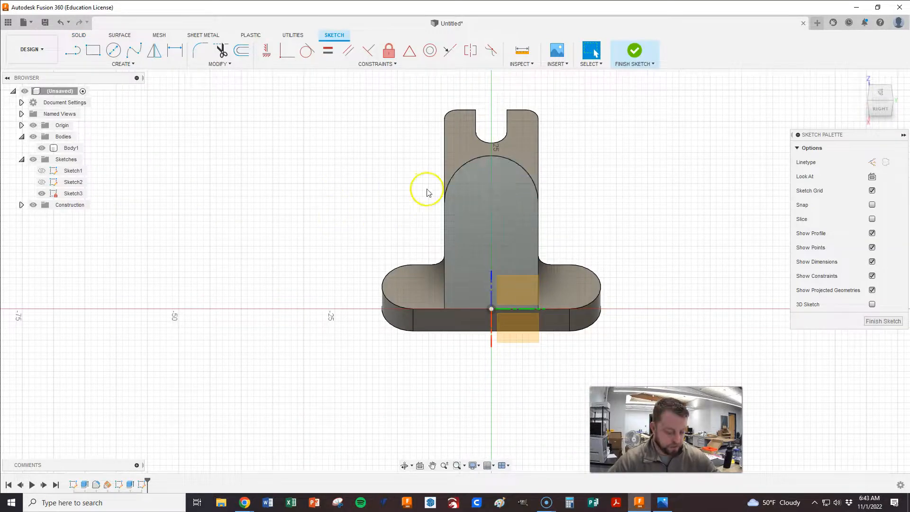
pyautogui.press('c')
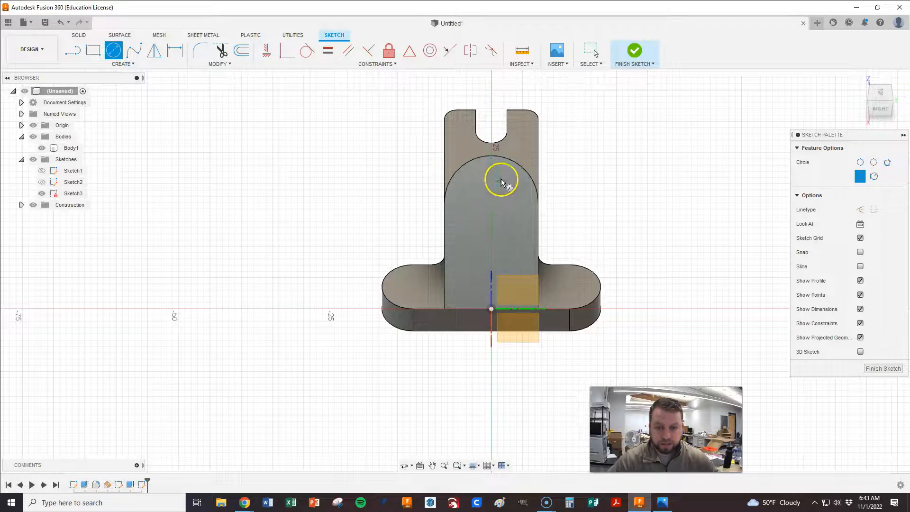
pyautogui.click(474, 193)
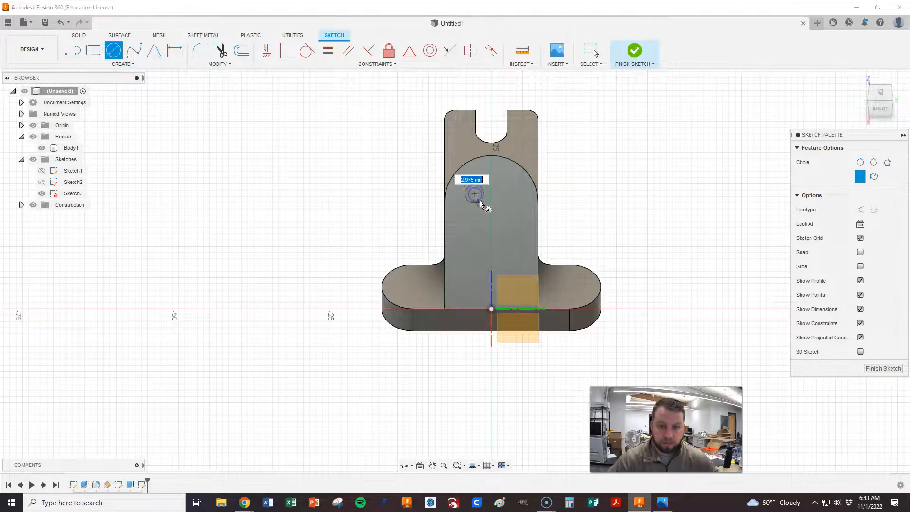
pyautogui.click(489, 210)
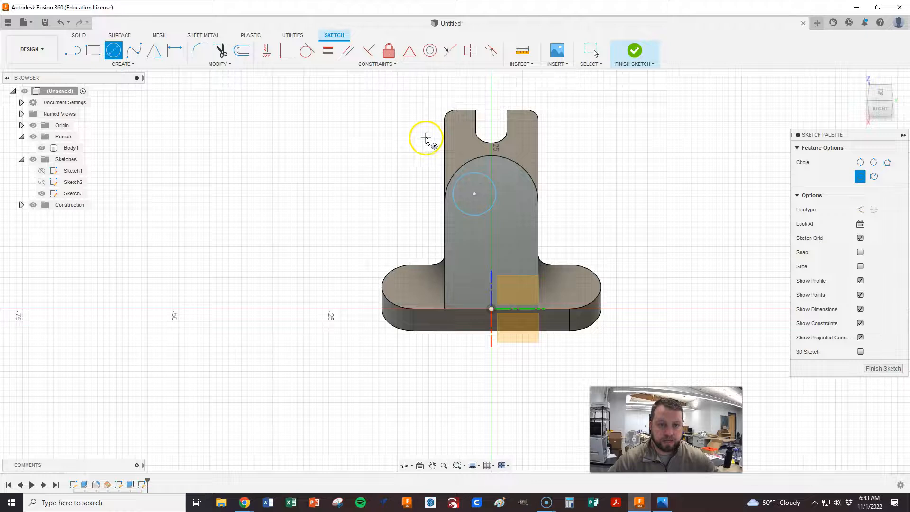
pyautogui.press('Escape')
# - Apply a Concentric constraint between the circle and the rounded end arc of the slanted face
pyautogui.click(514, 165)
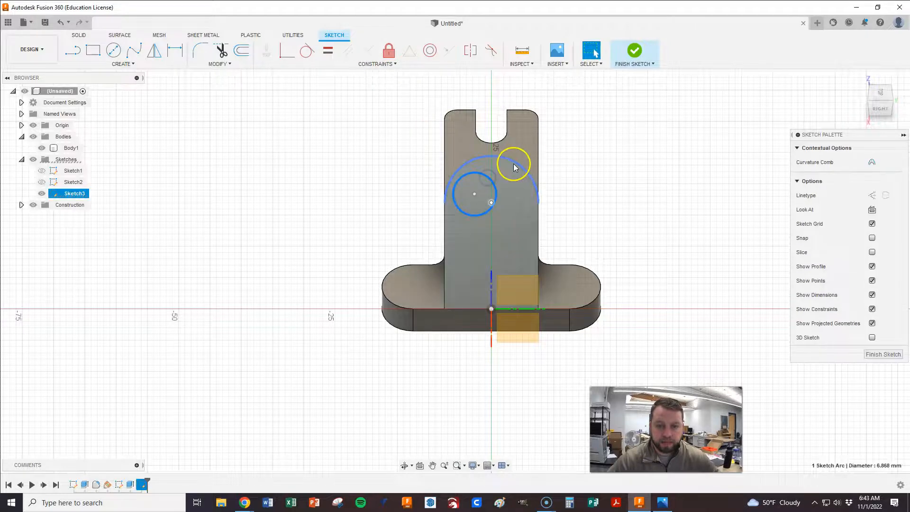
pyautogui.click(515, 164)
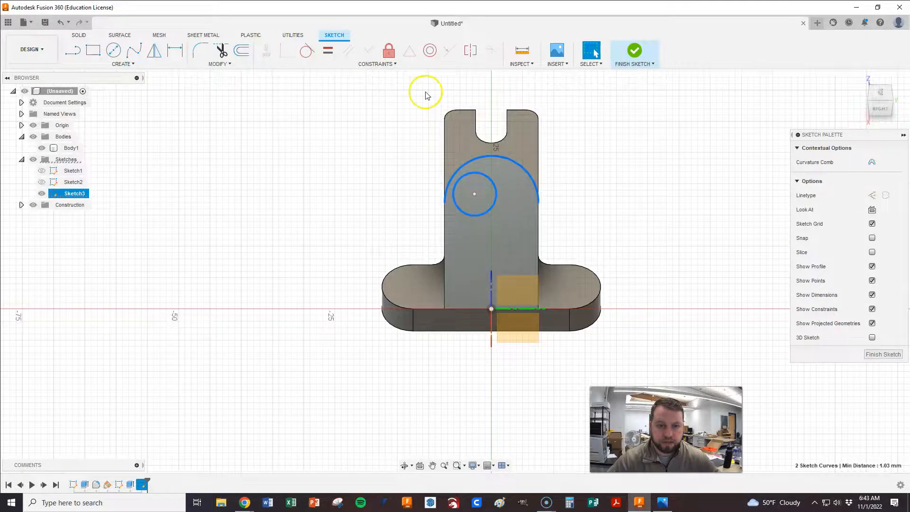
pyautogui.click(430, 51)
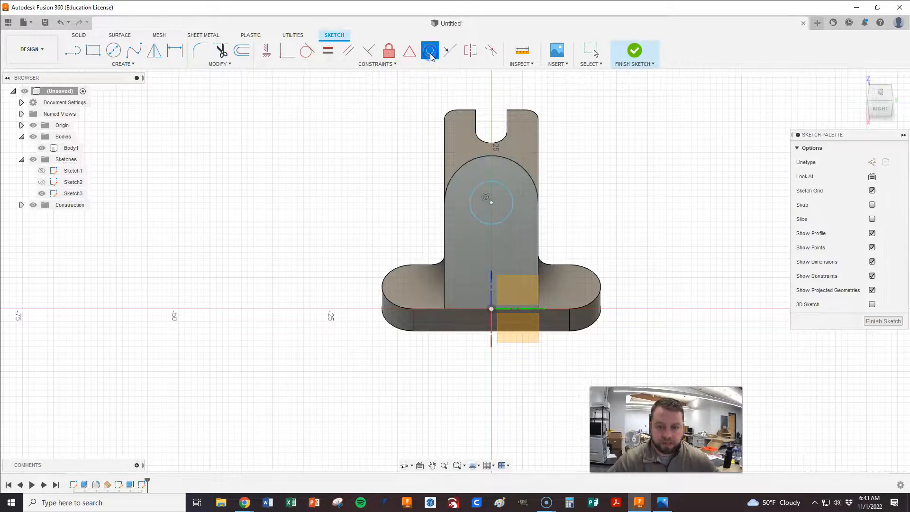
pyautogui.click(491, 200)
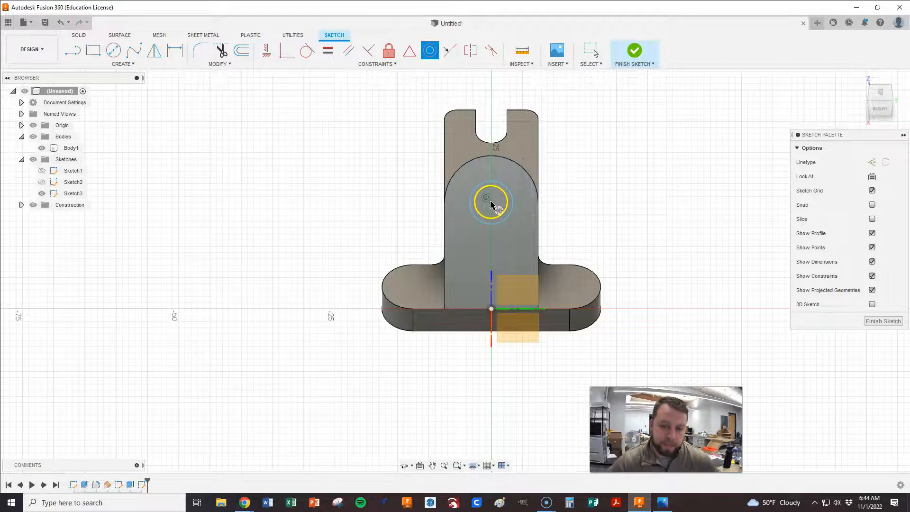
pyautogui.click(526, 187)
# - Dimension the circle's diameter as 7.5 mm according to the Part 14 drawing and finish the sketch
pyautogui.press('d')
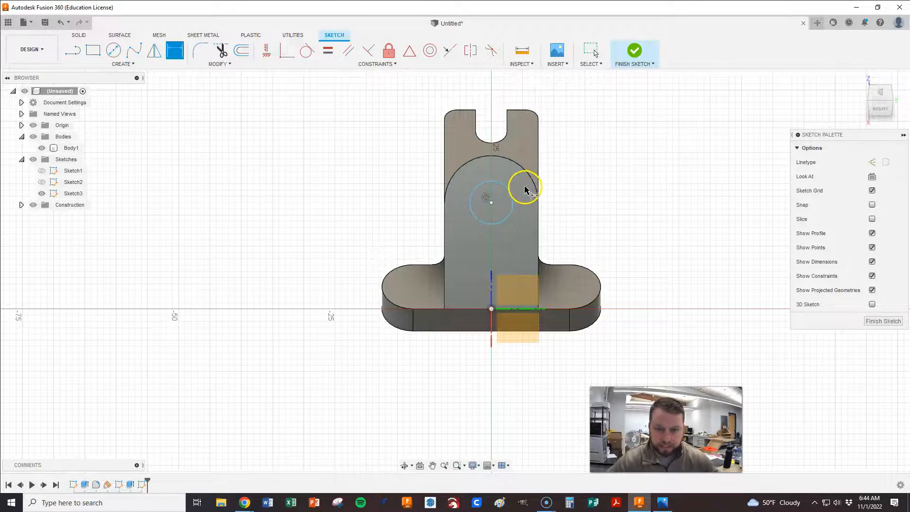
pyautogui.click(511, 193)
pyautogui.click(587, 186)
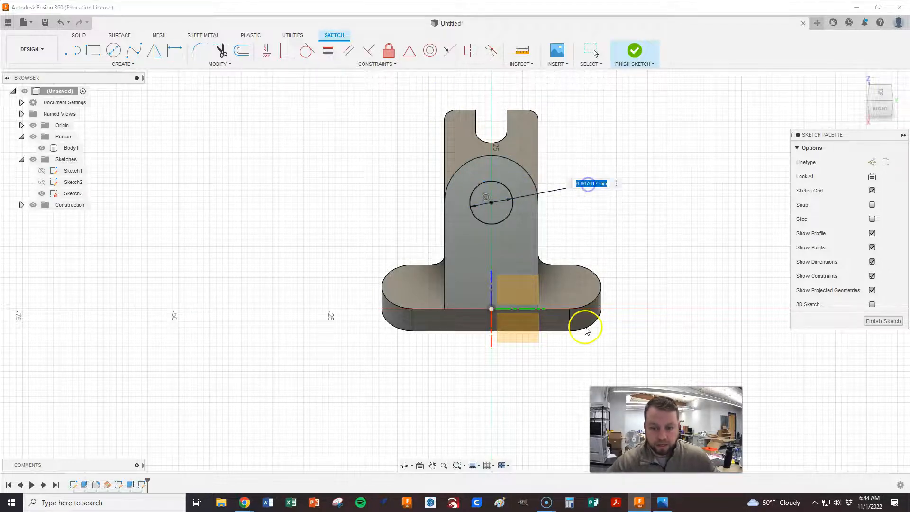
pyautogui.click(659, 502)
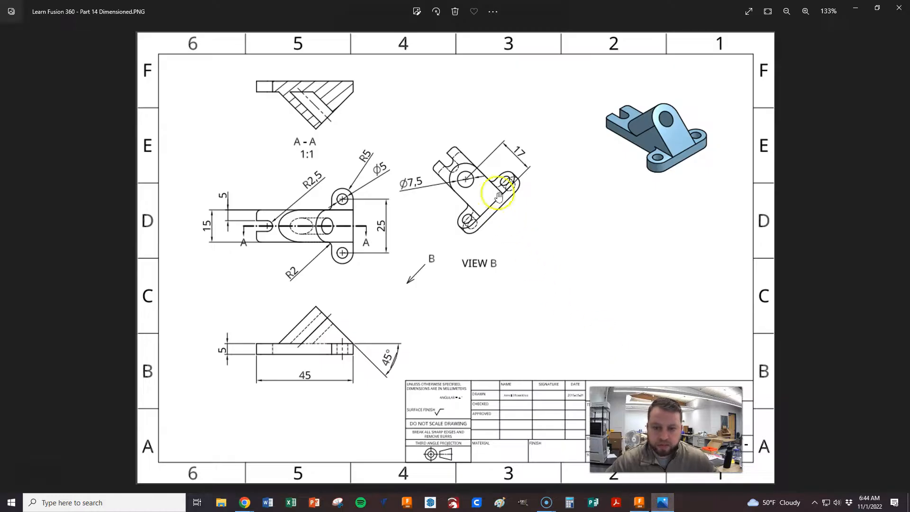
pyautogui.click(639, 501)
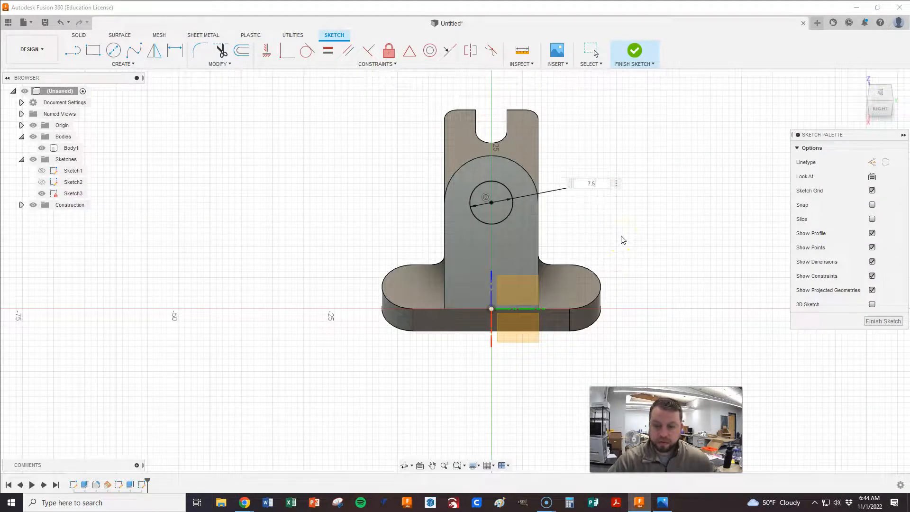
pyautogui.press('Return')
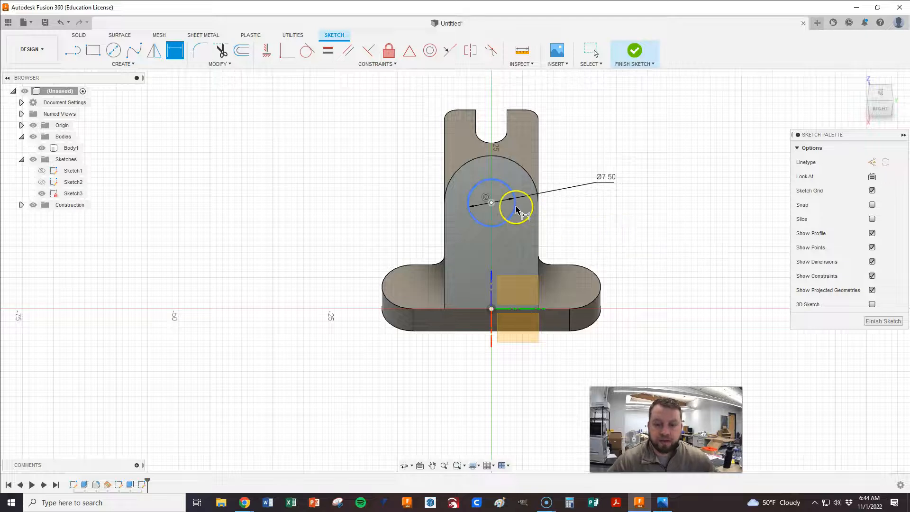
pyautogui.click(882, 320)
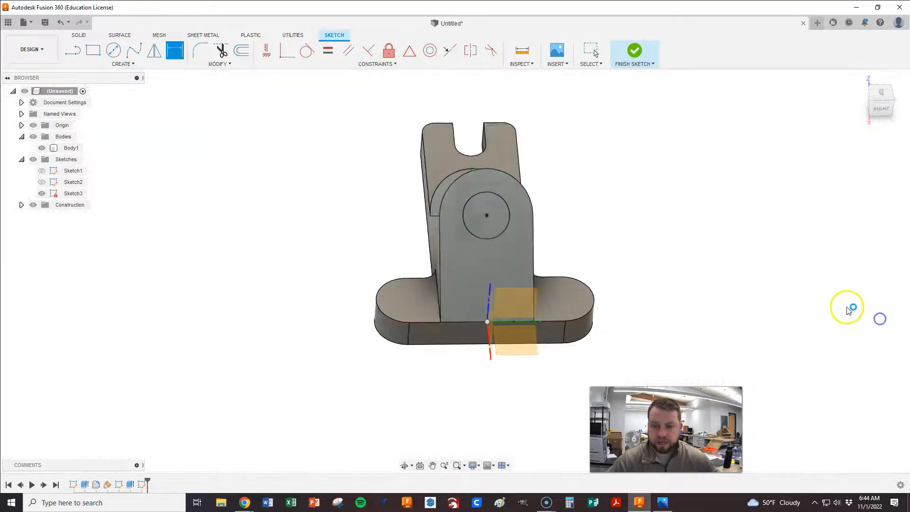
# - Extrude the 7.5 mm circle as a Cut with the To Object extent, ending at the base plate's top face
pyautogui.press('e')
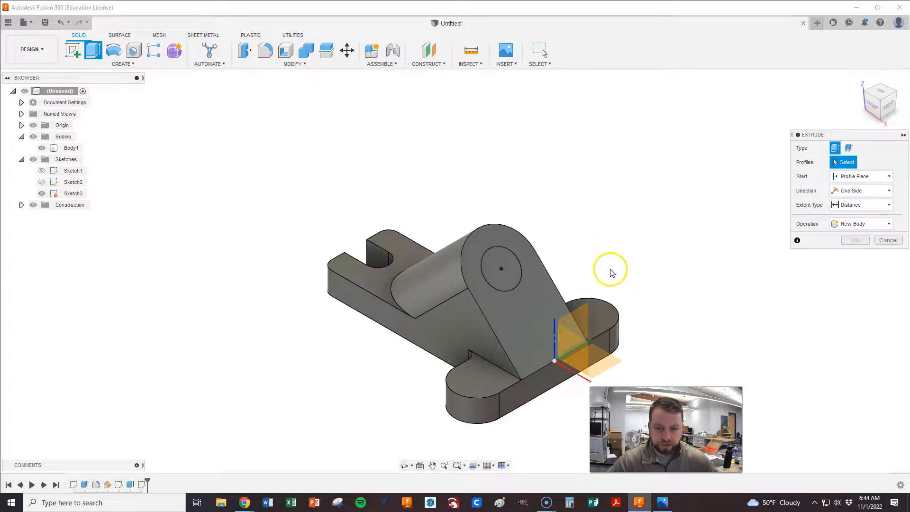
pyautogui.click(503, 274)
pyautogui.moveTo(501, 270); pyautogui.dragTo(477, 273)
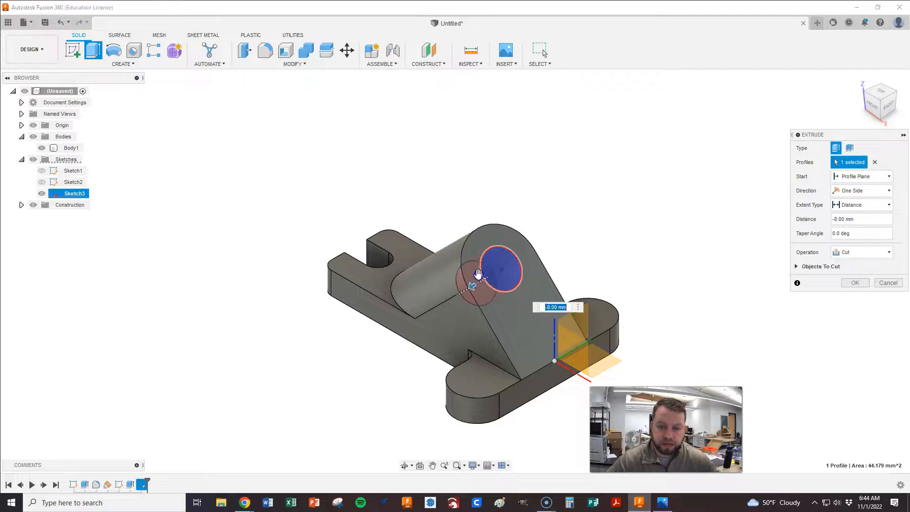
pyautogui.click(855, 205)
pyautogui.click(852, 228)
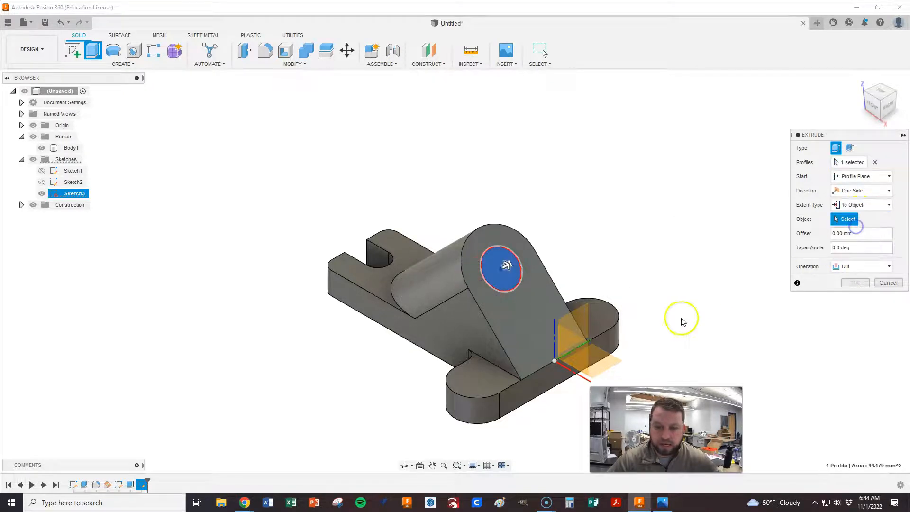
pyautogui.click(379, 289)
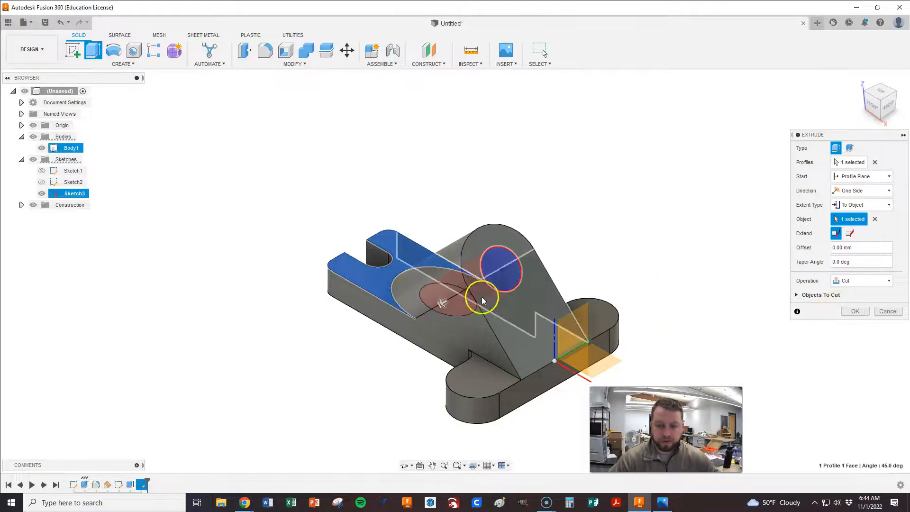
pyautogui.moveTo(496, 348)
pyautogui.keyDown('shift'); pyautogui.mouseDown(button='middle')
pyautogui.moveTo(454, 321)
pyautogui.moveTo(471, 350)
pyautogui.mouseUp(button='middle'); pyautogui.keyUp('shift')
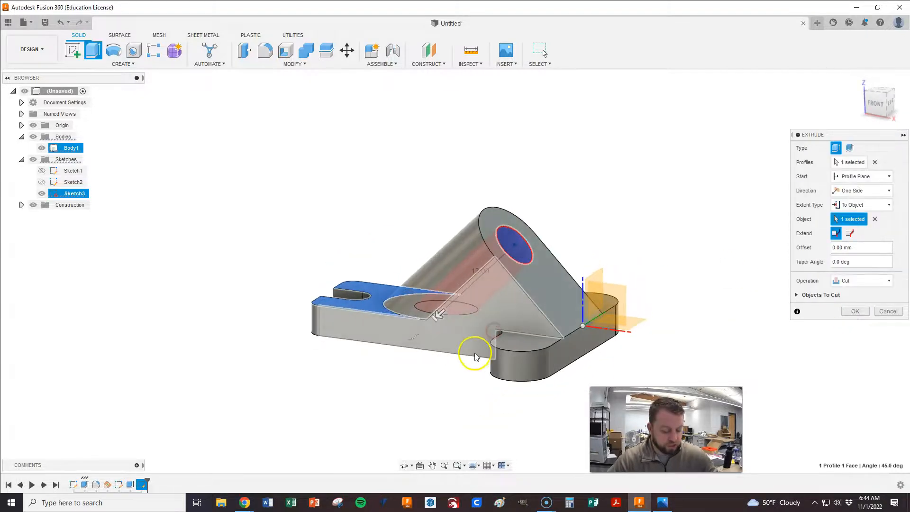
pyautogui.click(660, 501)
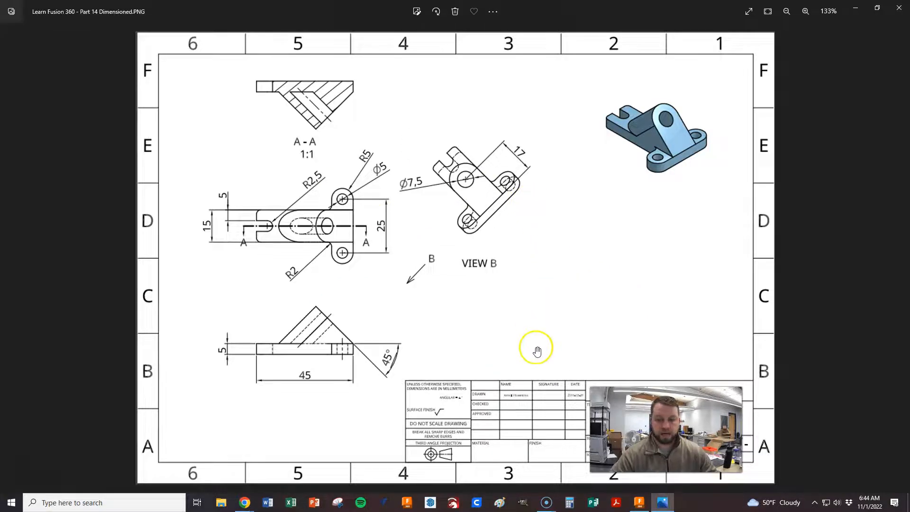
pyautogui.click(637, 503)
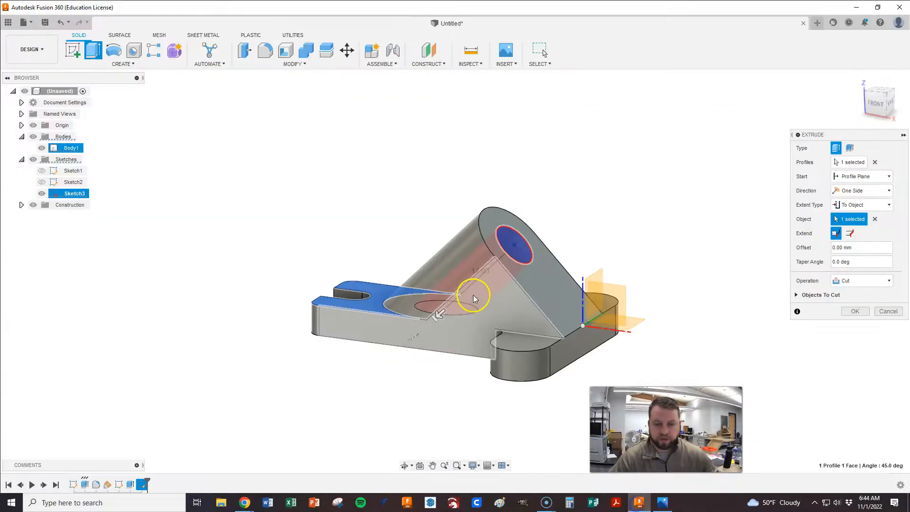
pyautogui.click(855, 311)
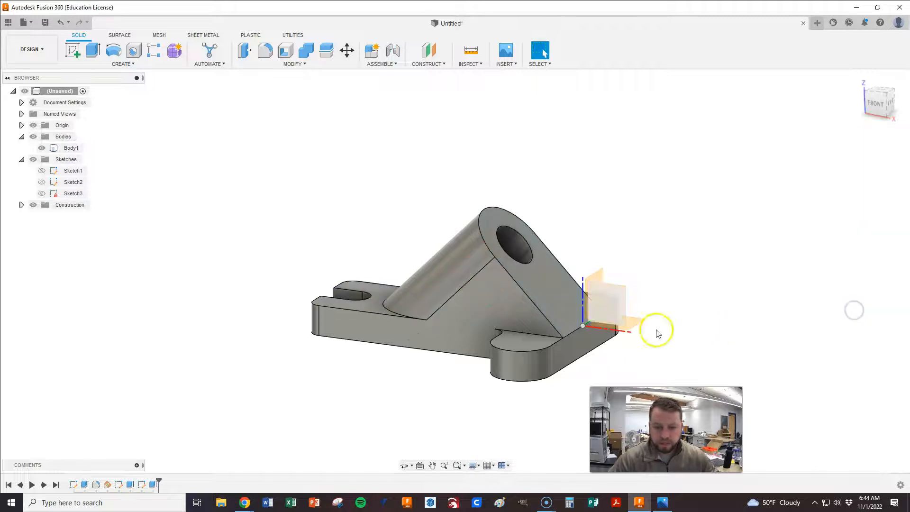
pyautogui.scroll(1, 671, 233)
pyautogui.moveTo(669, 232); pyautogui.dragTo(664, 237, button='middle')
pyautogui.scroll(1, 664, 238)
pyautogui.scroll(-3, 547, 273)
pyautogui.scroll(1, 437, 377)
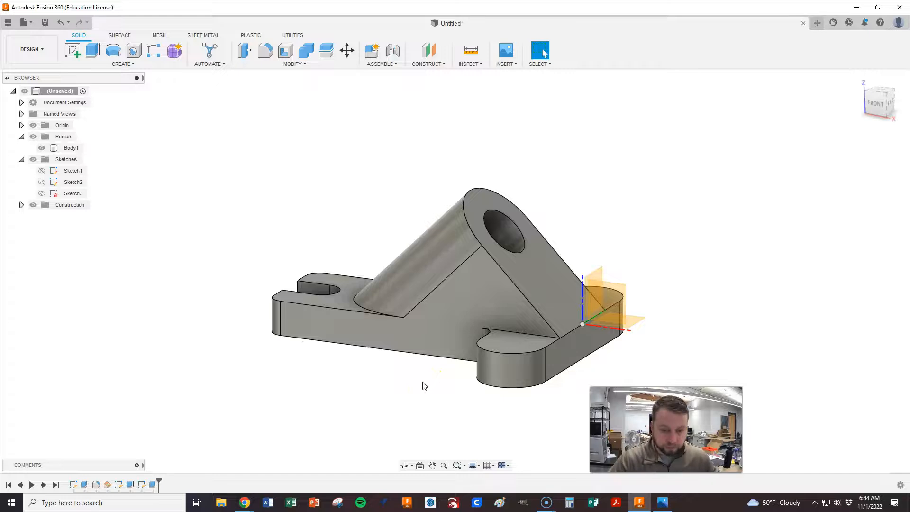
pyautogui.click(444, 348)
pyautogui.keyDown('shift'); pyautogui.moveTo(444, 348); pyautogui.dragTo(437, 362, button='middle'); pyautogui.keyUp('shift')
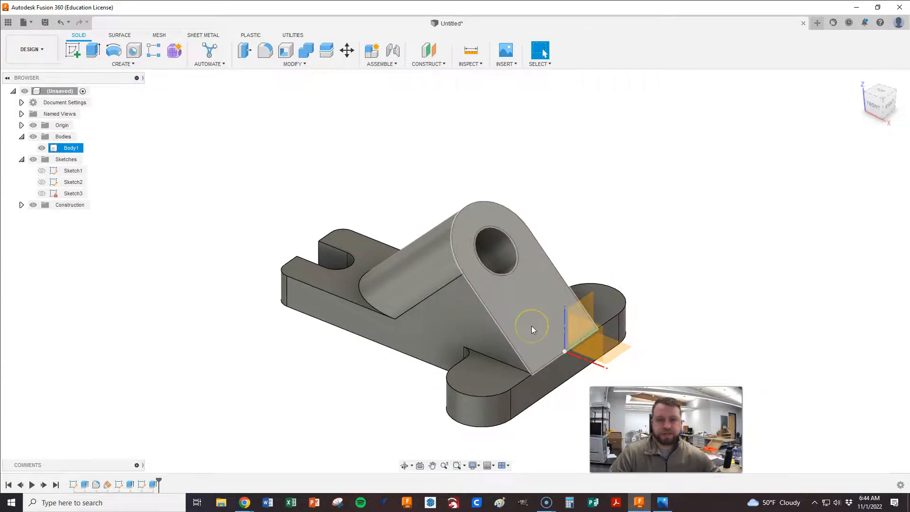
pyautogui.click(405, 190)
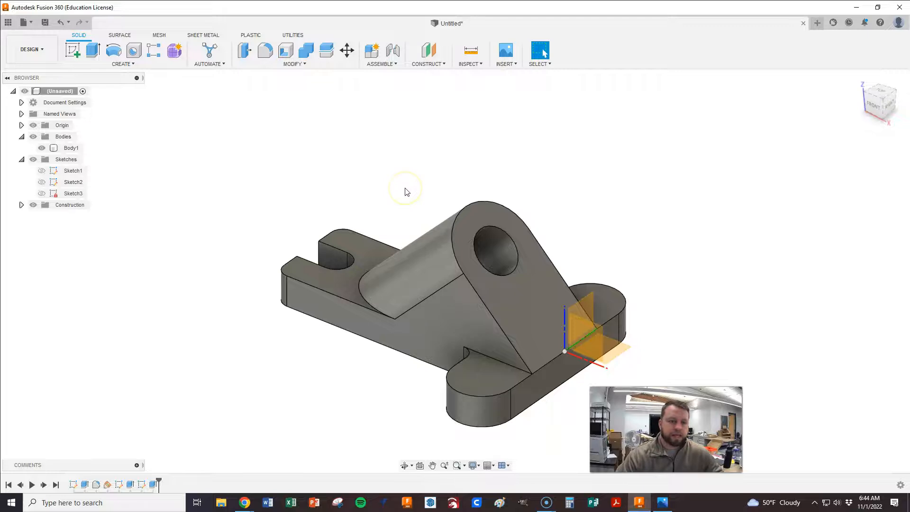
# - Start a Section Analysis on the XZ origin plane and flip the cut side to expose the angled bore
pyautogui.click(433, 65)
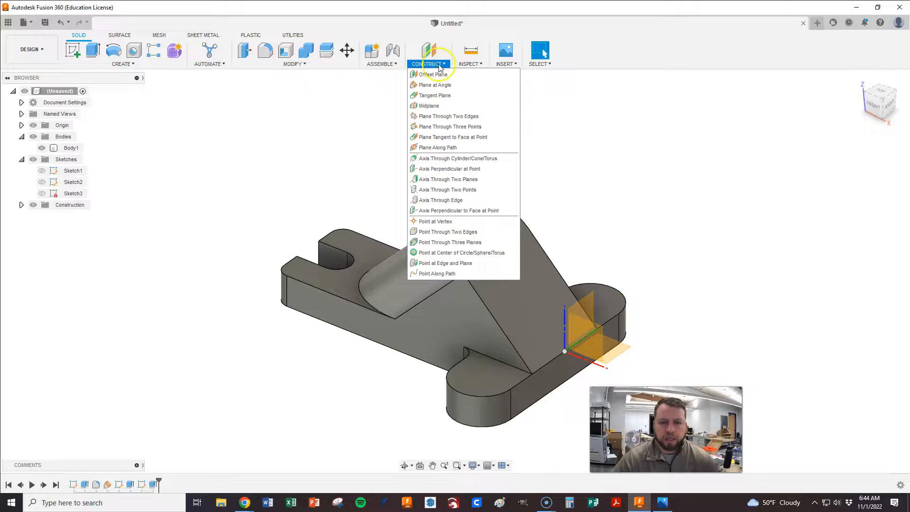
pyautogui.click(472, 64)
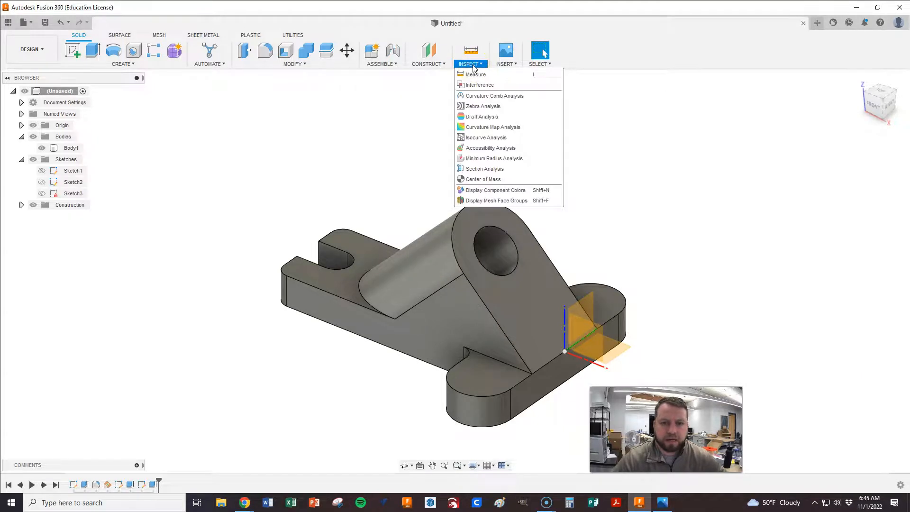
pyautogui.click(490, 171)
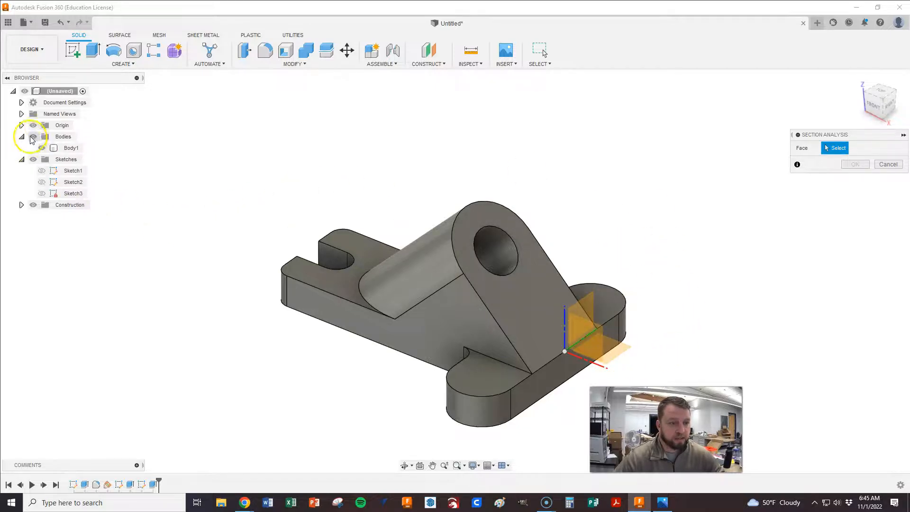
pyautogui.click(21, 205)
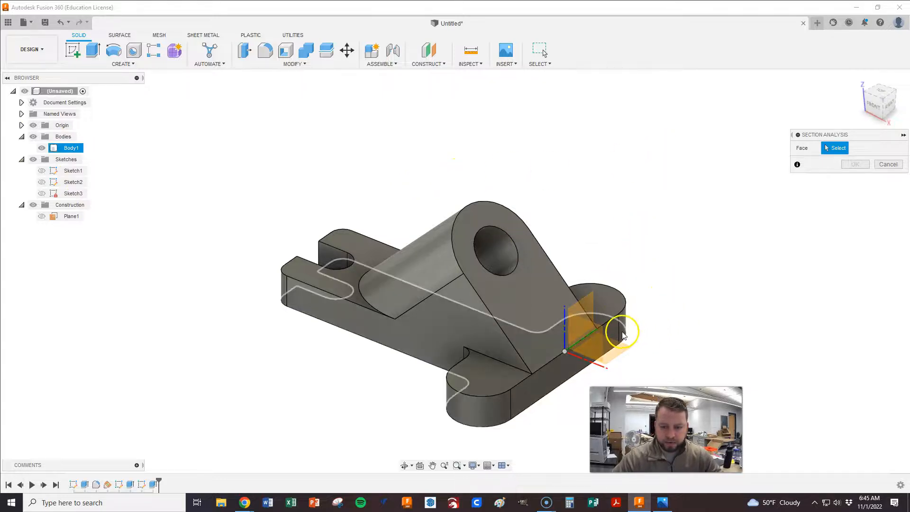
pyautogui.click(600, 335)
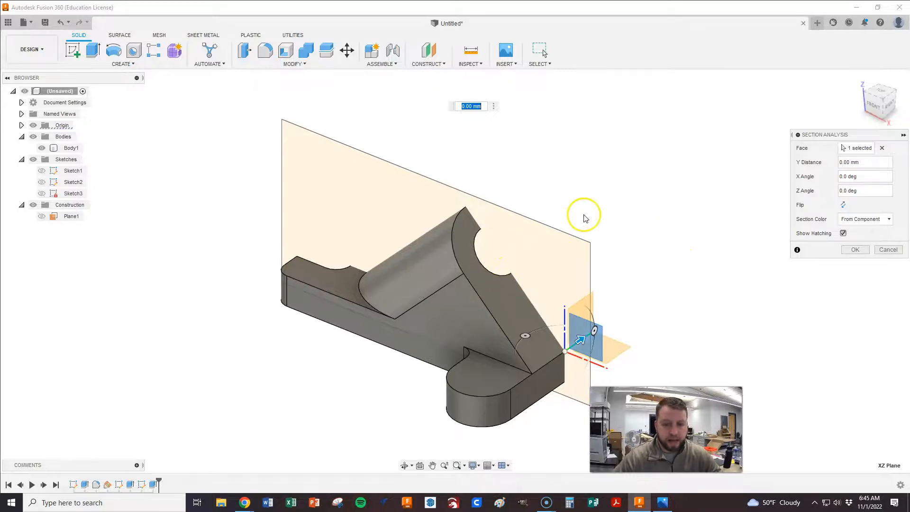
pyautogui.click(843, 206)
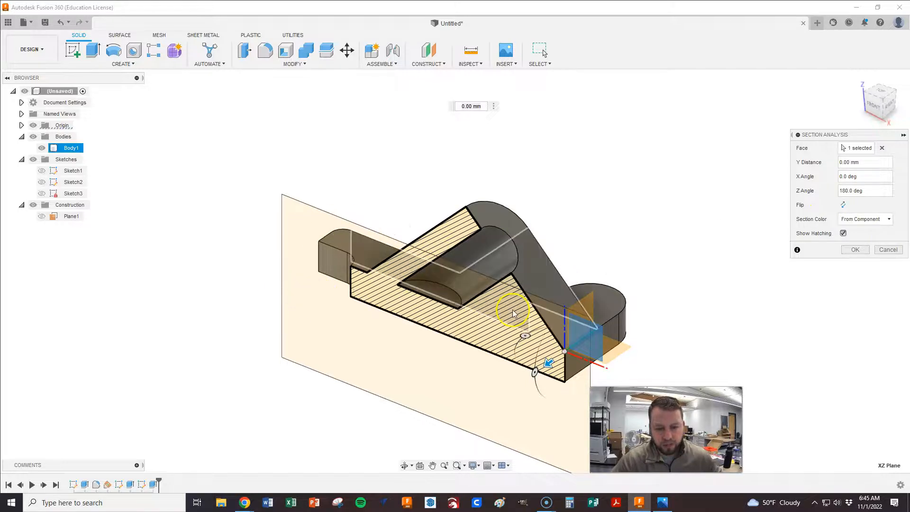
# - Compare the sectioned bore from the front with the side view in the Part 14 drawing
pyautogui.keyDown('shift'); pyautogui.moveTo(471, 320); pyautogui.dragTo(501, 318, button='middle'); pyautogui.keyUp('shift')
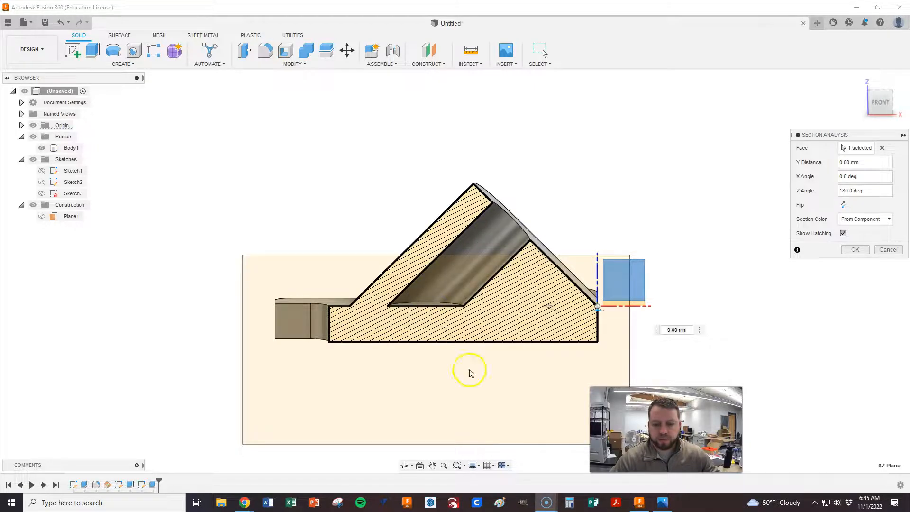
pyautogui.click(666, 502)
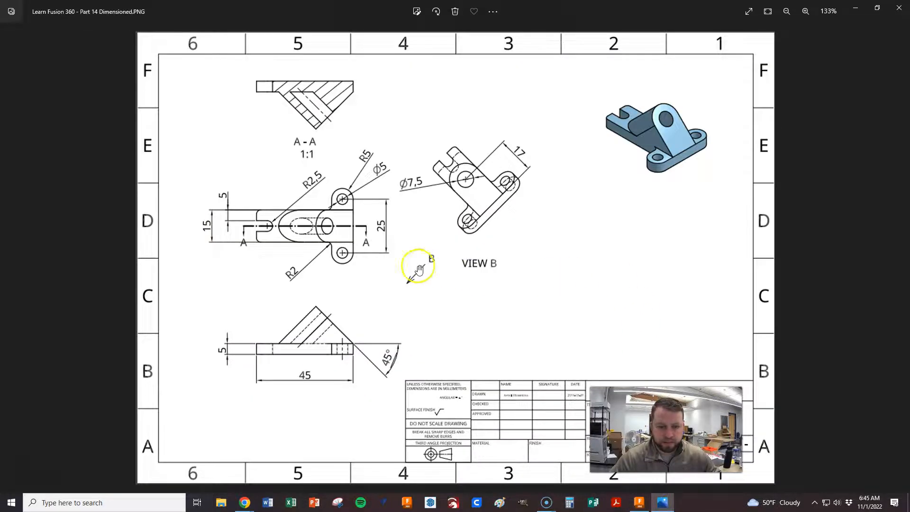
pyautogui.scroll(4, 293, 350)
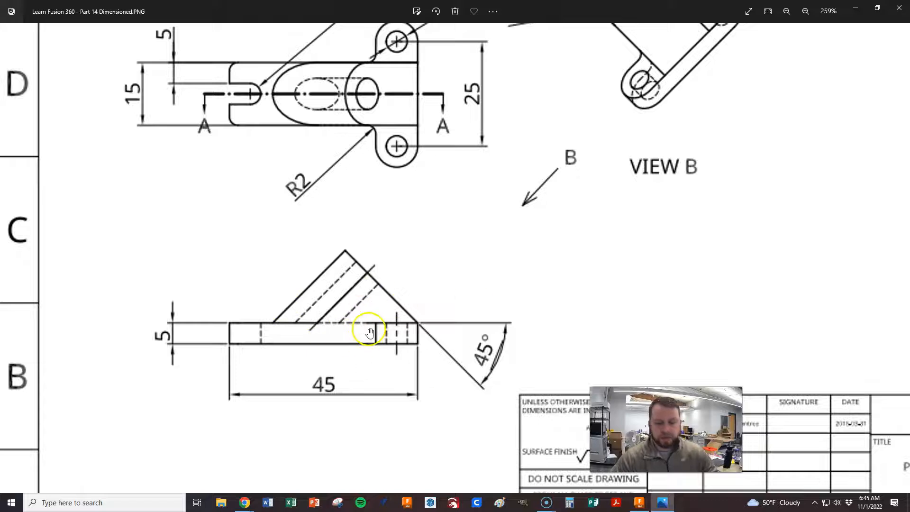
pyautogui.click(639, 502)
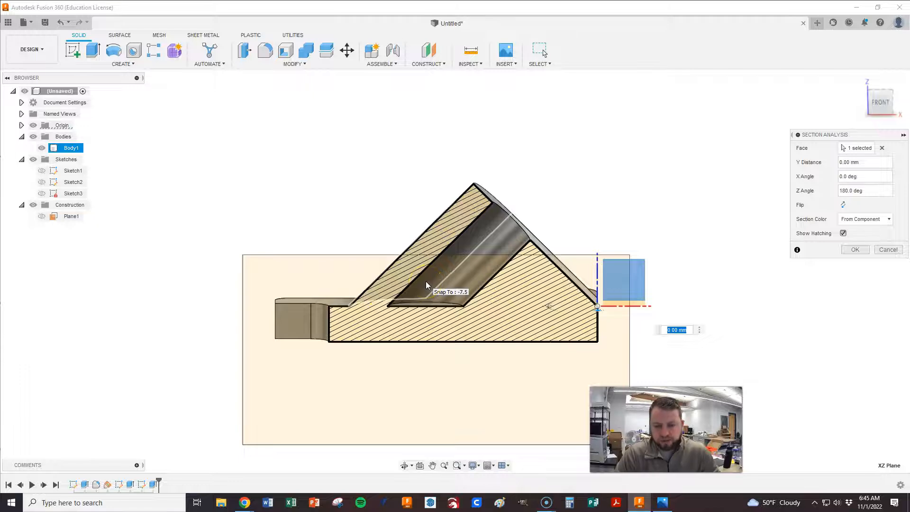
pyautogui.moveTo(425, 281); pyautogui.dragTo(479, 291)
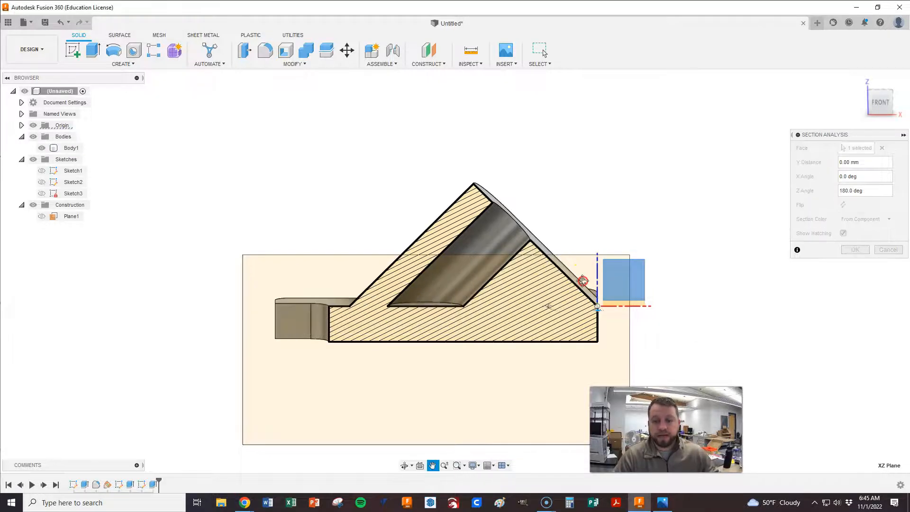
# - Accept the section analysis at 0 mm distance and hide it so the whole bracket is shown
pyautogui.scroll(5, 587, 280)
pyautogui.scroll(-5, 576, 289)
pyautogui.moveTo(653, 233)
pyautogui.keyDown('shift'); pyautogui.mouseDown(button='middle')
pyautogui.moveTo(655, 223)
pyautogui.moveTo(647, 226)
pyautogui.mouseUp(button='middle'); pyautogui.keyUp('shift')
pyautogui.scroll(-3, 416, 223)
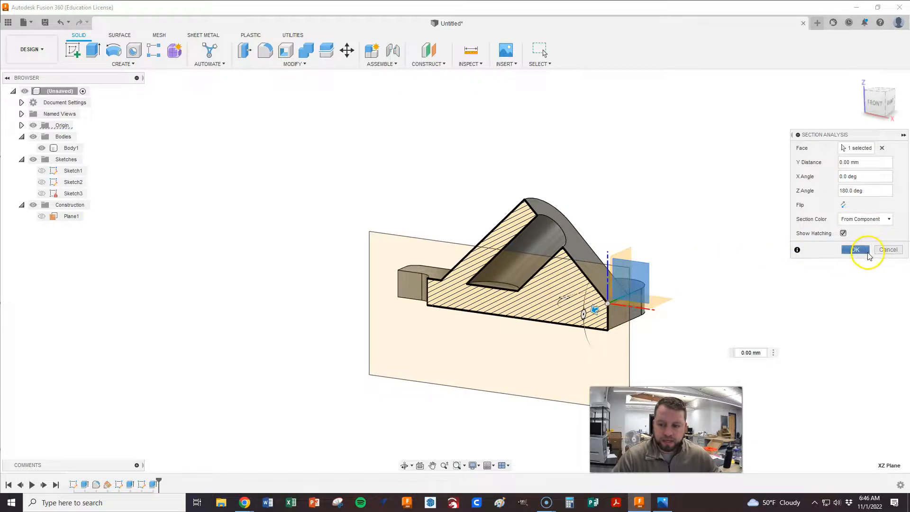
pyautogui.click(855, 249)
pyautogui.click(392, 261)
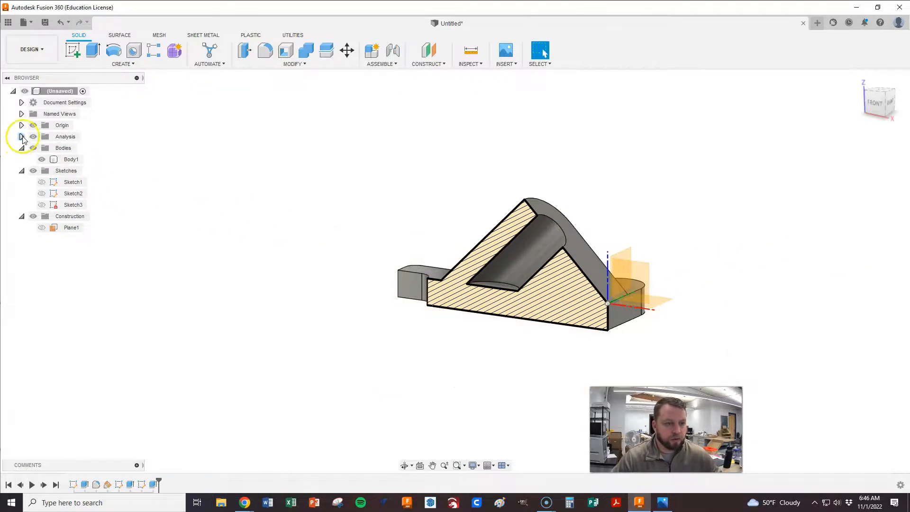
pyautogui.click(21, 136)
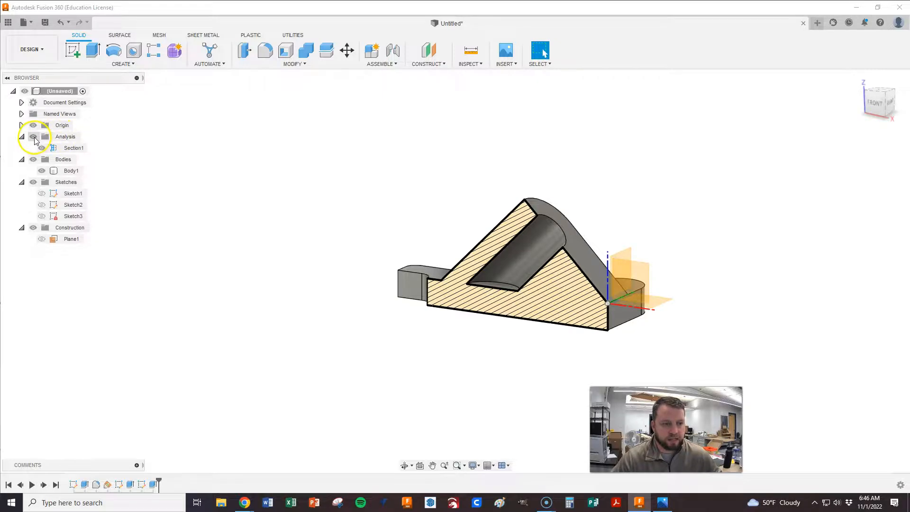
pyautogui.click(33, 137)
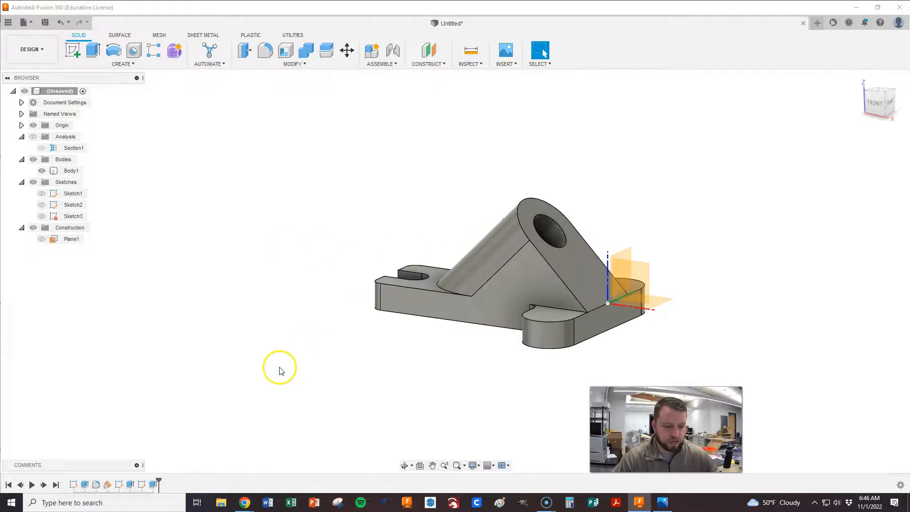
# - Delete the bore's circle sketch and its dependent cut extrusion from the design history
pyautogui.rightClick(143, 484)
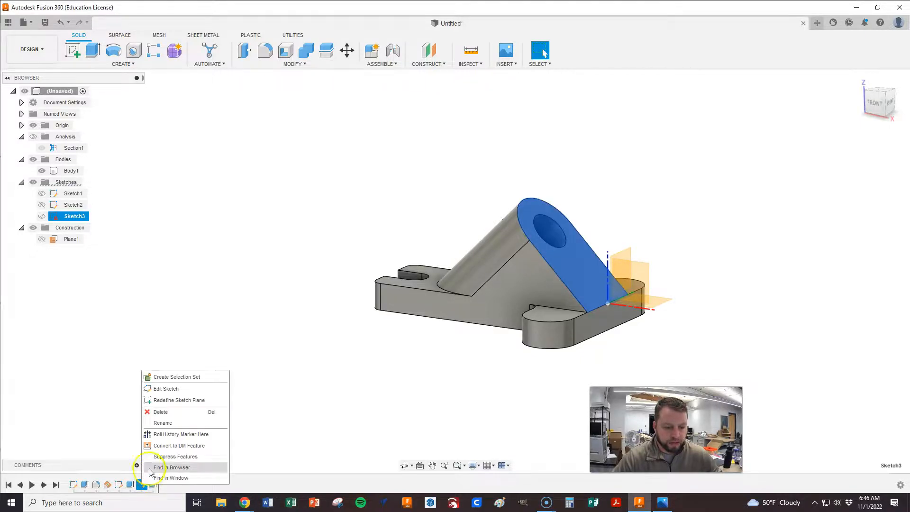
pyautogui.click(161, 412)
pyautogui.click(434, 273)
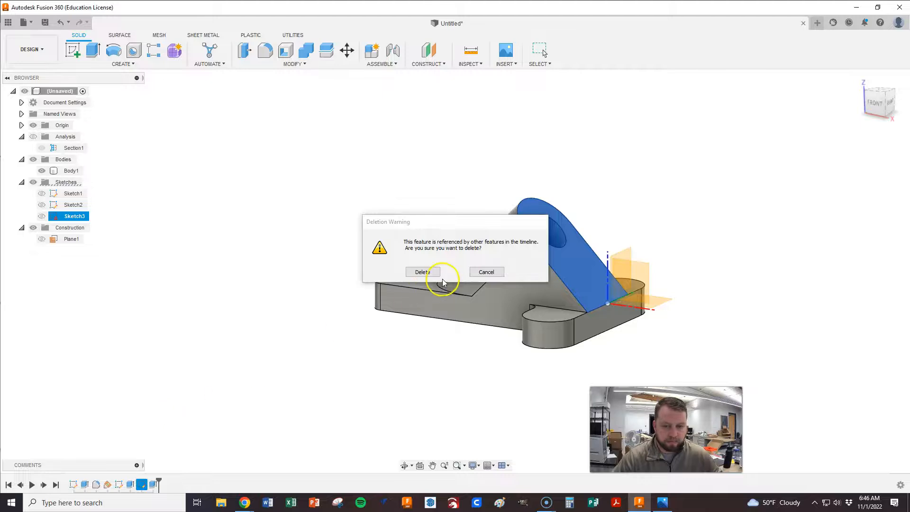
pyautogui.click(156, 479)
pyautogui.rightClick(141, 484)
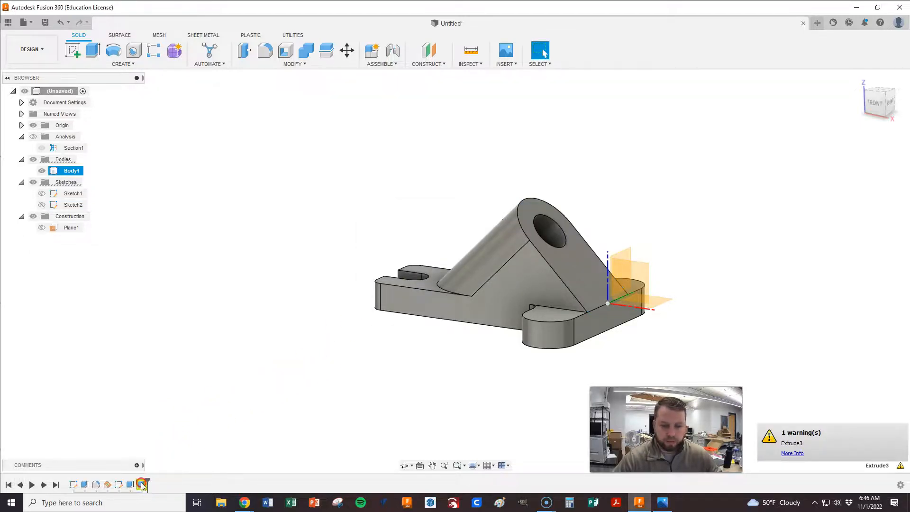
pyautogui.click(161, 398)
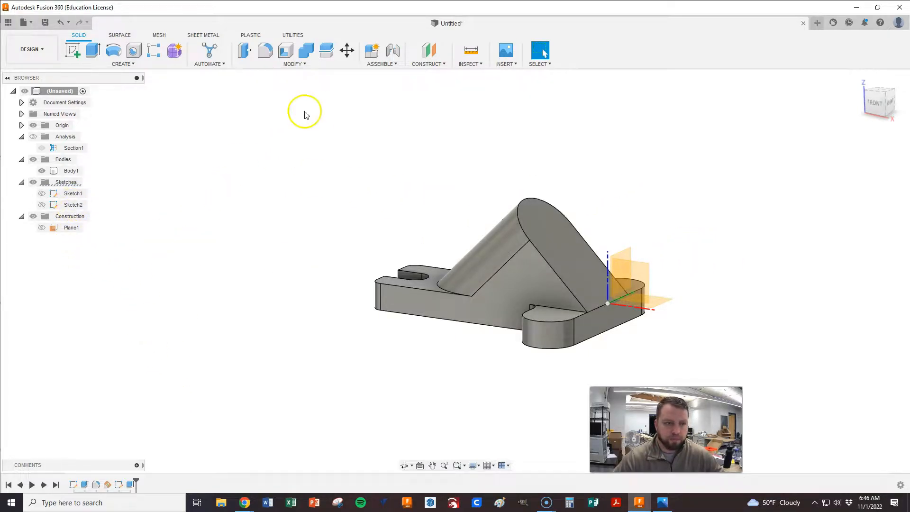
# - Start a simple Hole on the slanted face and position it at the centre of the rounded end
pyautogui.click(119, 66)
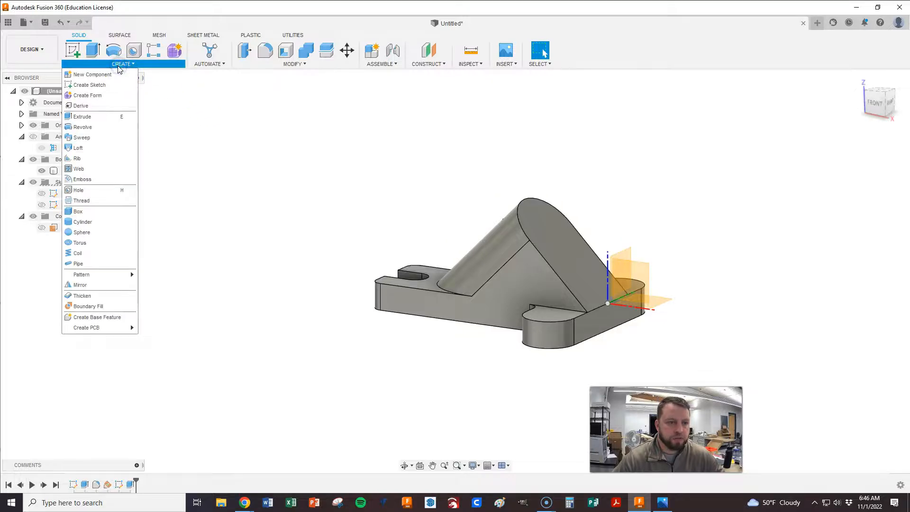
pyautogui.click(90, 191)
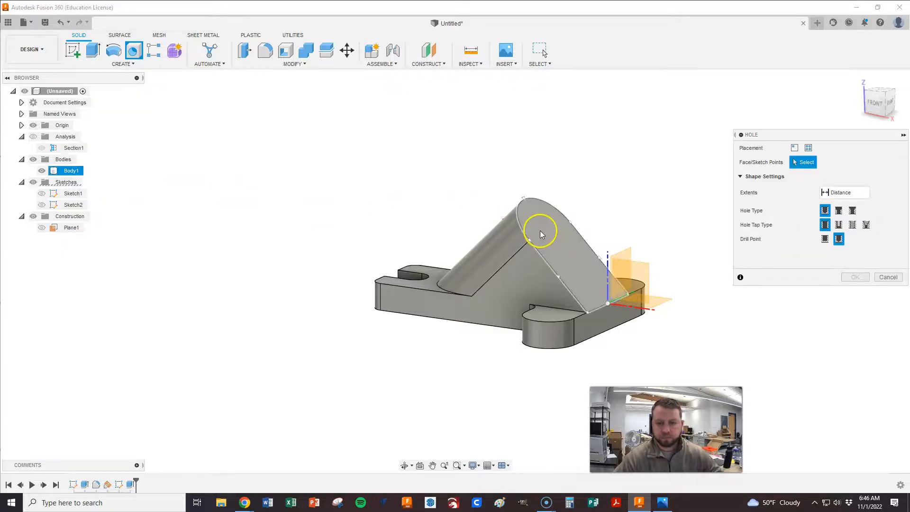
pyautogui.click(574, 265)
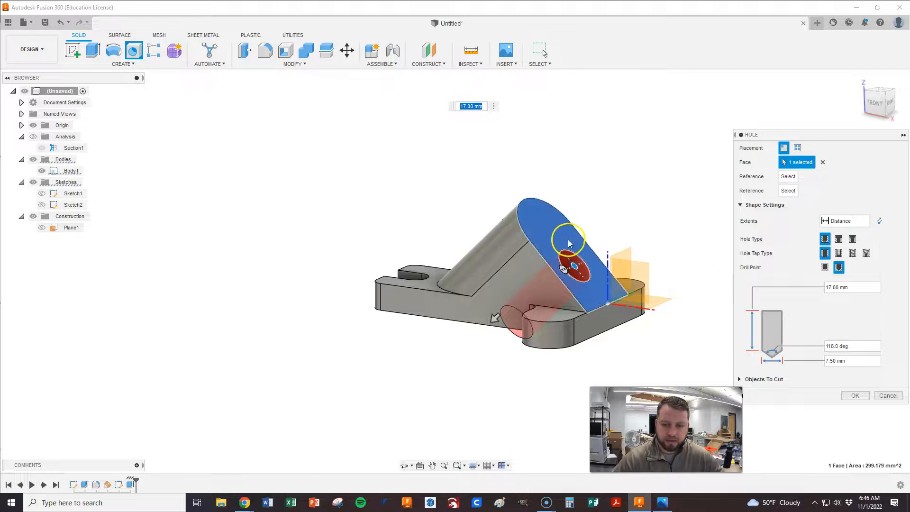
pyautogui.moveTo(561, 270); pyautogui.dragTo(580, 273)
pyautogui.scroll(5, 635, 278)
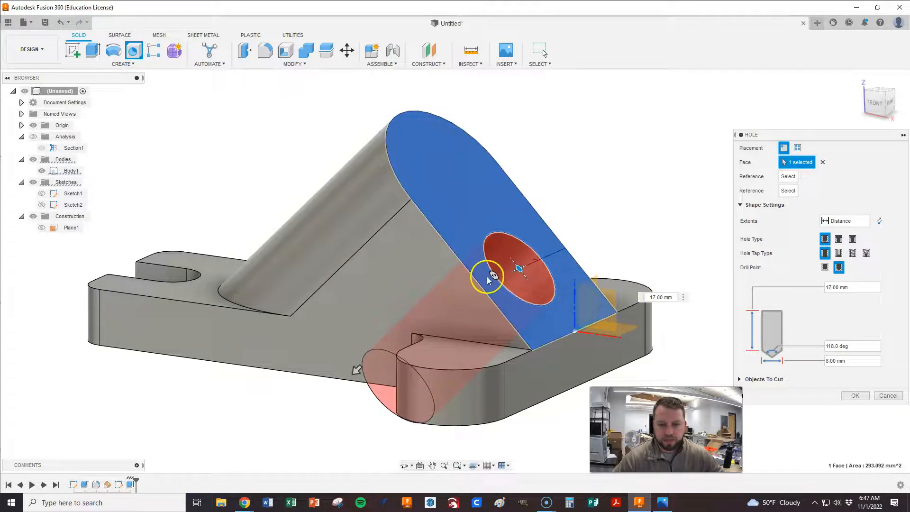
pyautogui.moveTo(519, 268); pyautogui.dragTo(454, 180)
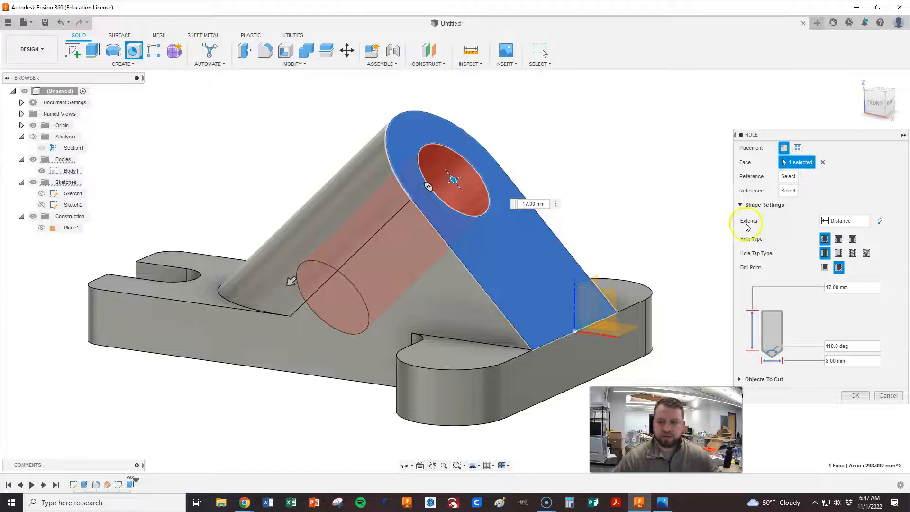
# - Set the hole's diameter to 7.5 mm and its depth to 17 mm, and create it
pyautogui.click(531, 204)
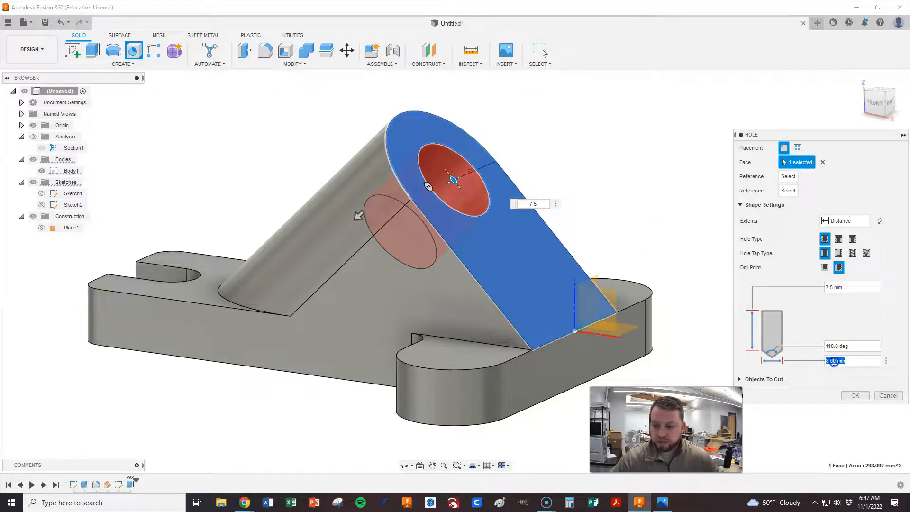
pyautogui.click(835, 361)
pyautogui.write('7.5')
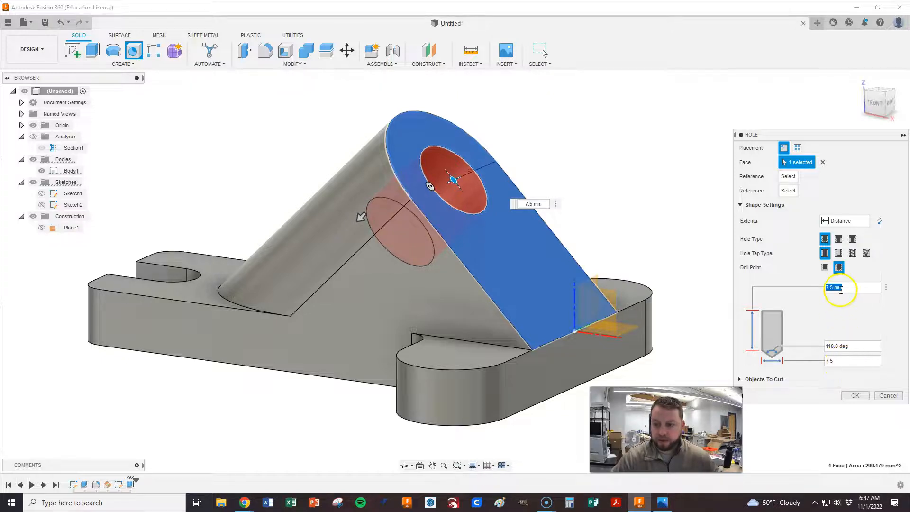
pyautogui.click(838, 287)
pyautogui.write('17')
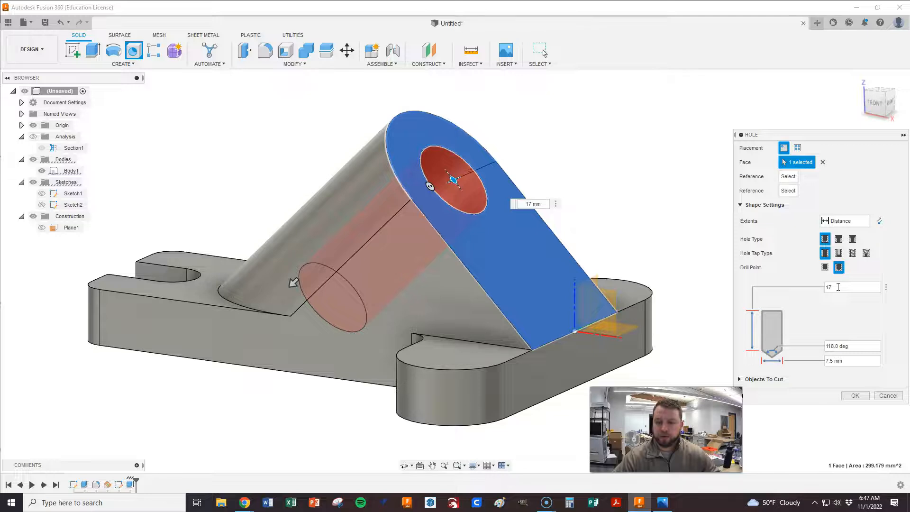
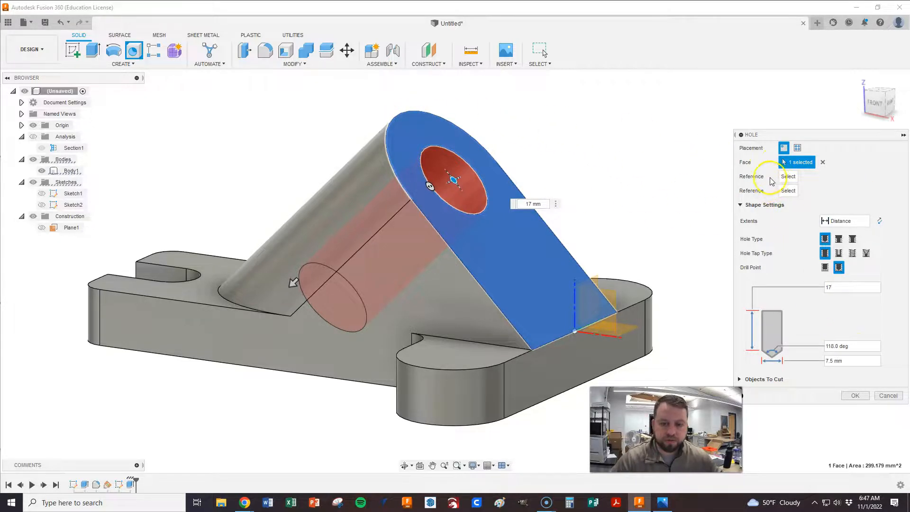
pyautogui.click(853, 396)
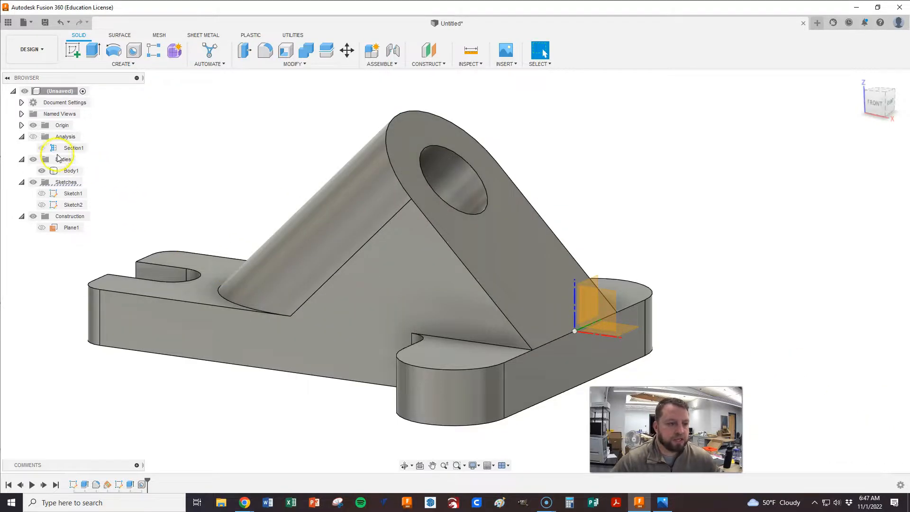
# - Show the section analysis again and examine the drilled hole's bottom from the front
pyautogui.click(32, 136)
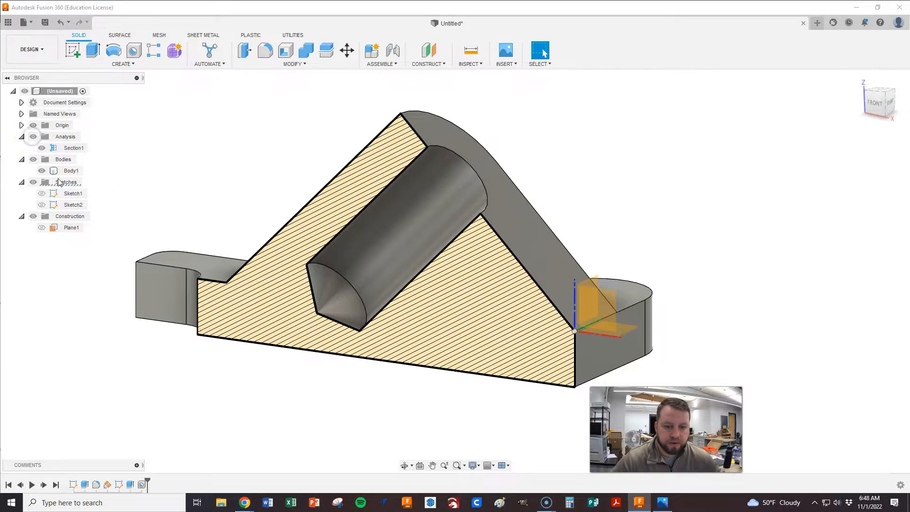
pyautogui.scroll(-2, 403, 329)
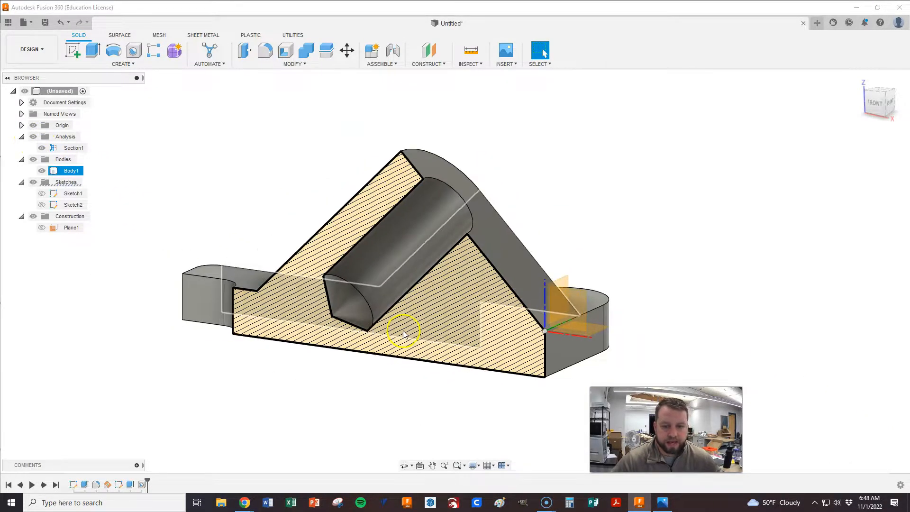
pyautogui.click(872, 106)
pyautogui.click(444, 176)
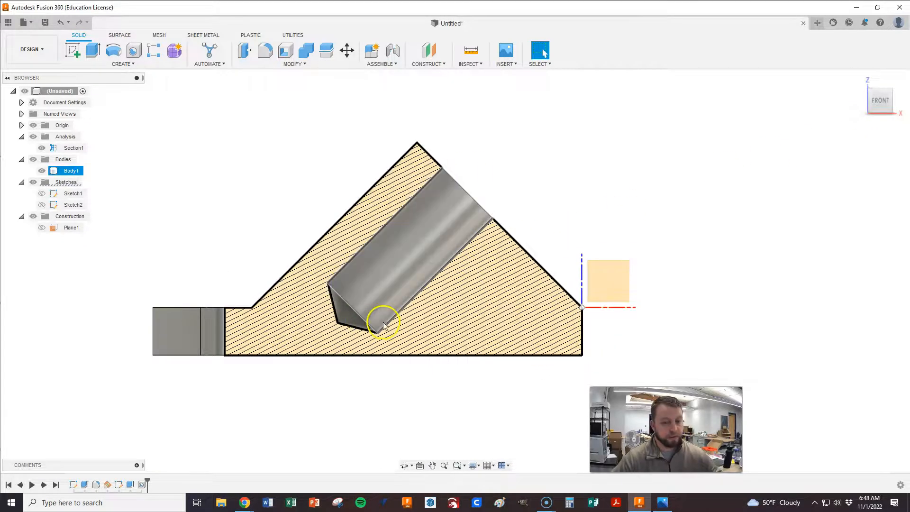
# - Hide the section analysis and return the bracket to the home isometric view
pyautogui.click(378, 322)
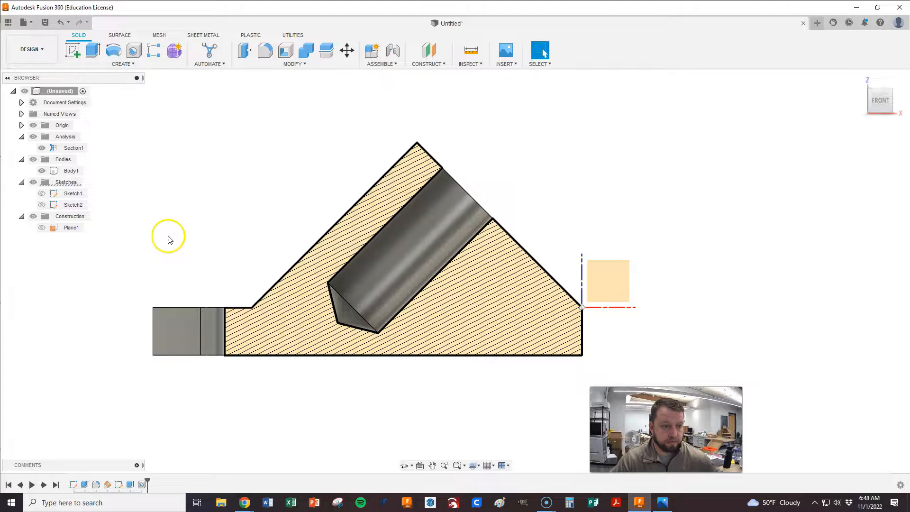
pyautogui.click(33, 137)
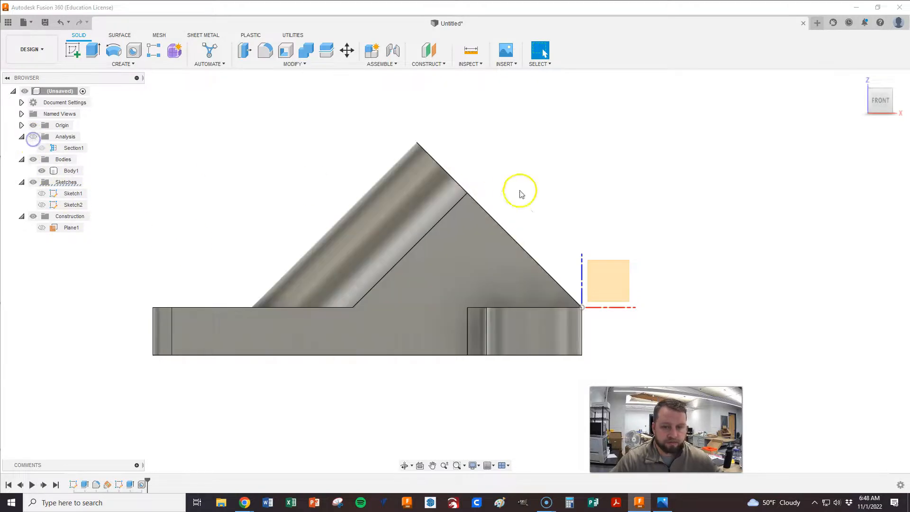
pyautogui.click(859, 81)
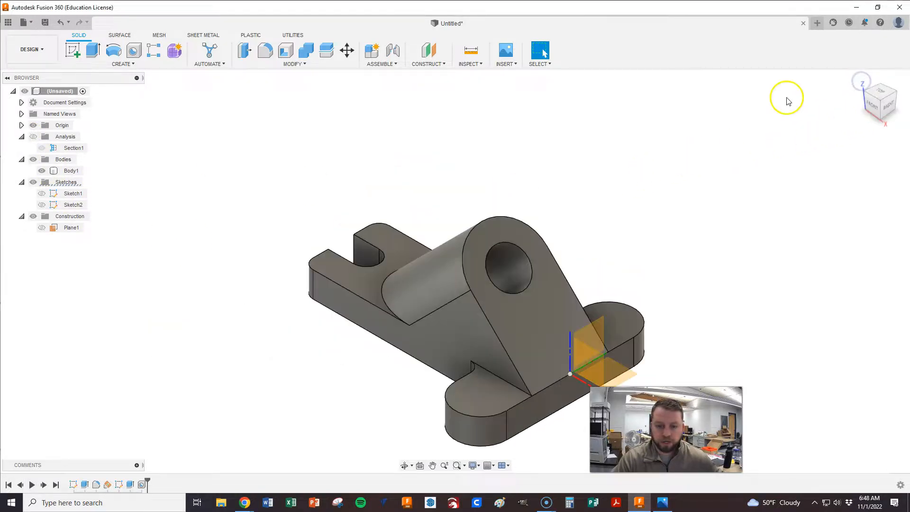
pyautogui.click(299, 258)
pyautogui.click(439, 441)
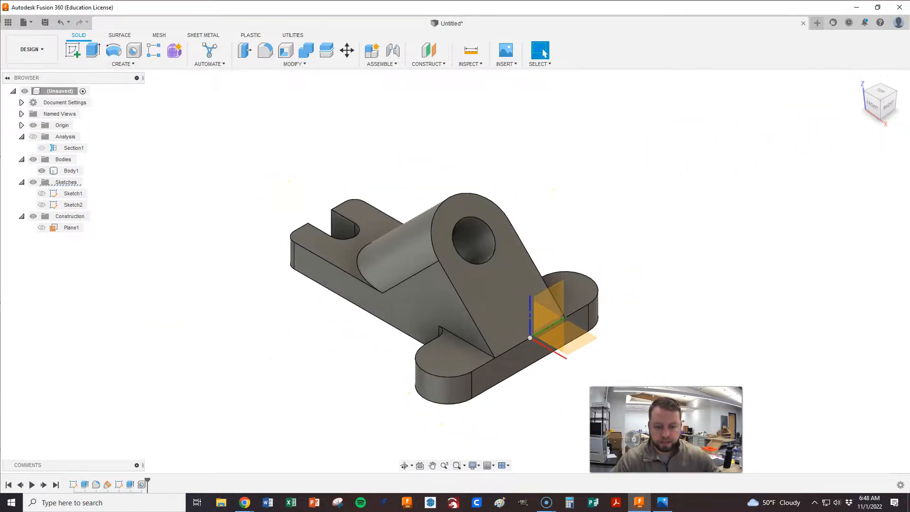
# - Check the dimensioned drawing for the base tab holes' diameter and location, and return to the Fusion 360 model
pyautogui.click(666, 502)
pyautogui.scroll(-2, 524, 259)
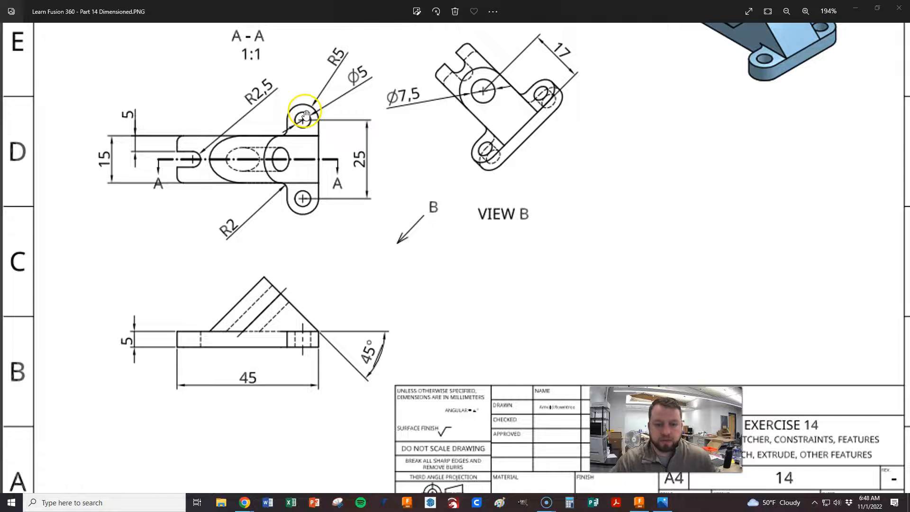
pyautogui.click(637, 501)
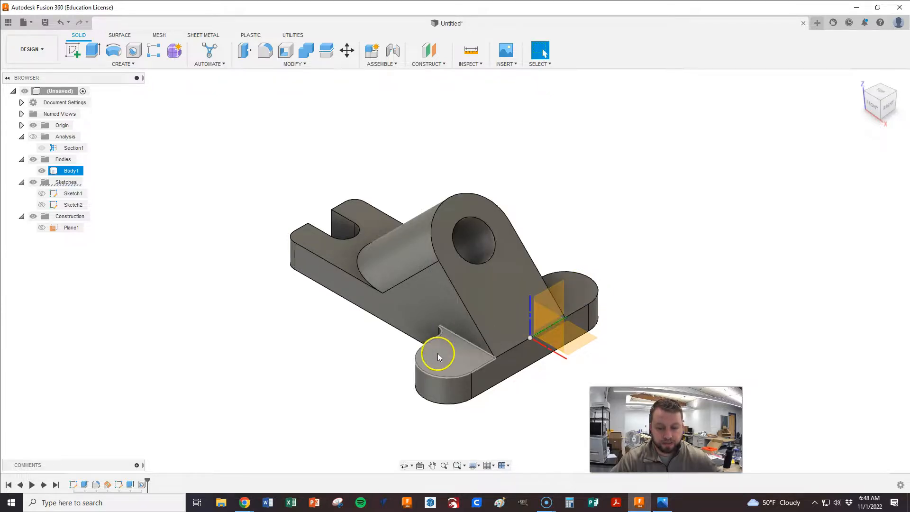
# - Start a sketch on the far base tab's top face and draw a circle about 3.8 mm in diameter on the near tab
pyautogui.rightClick(586, 289)
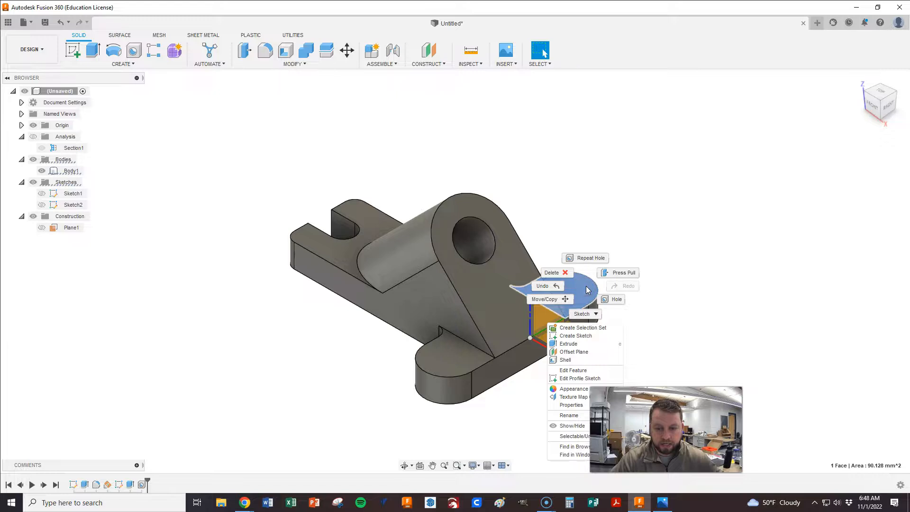
pyautogui.click(575, 335)
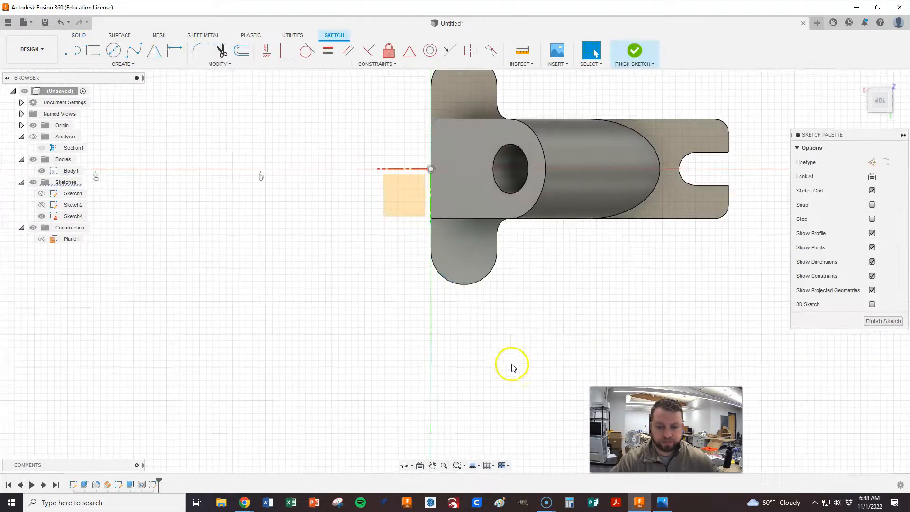
pyautogui.scroll(2, 516, 107)
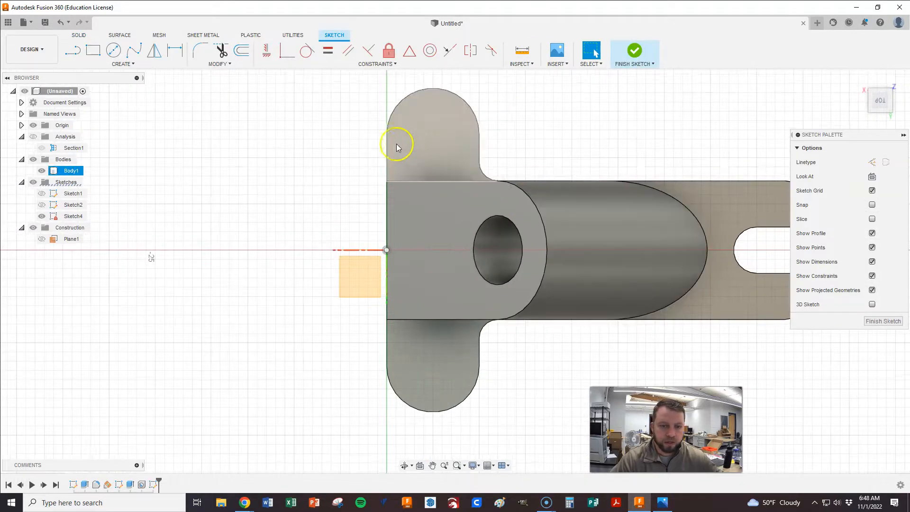
pyautogui.press('c')
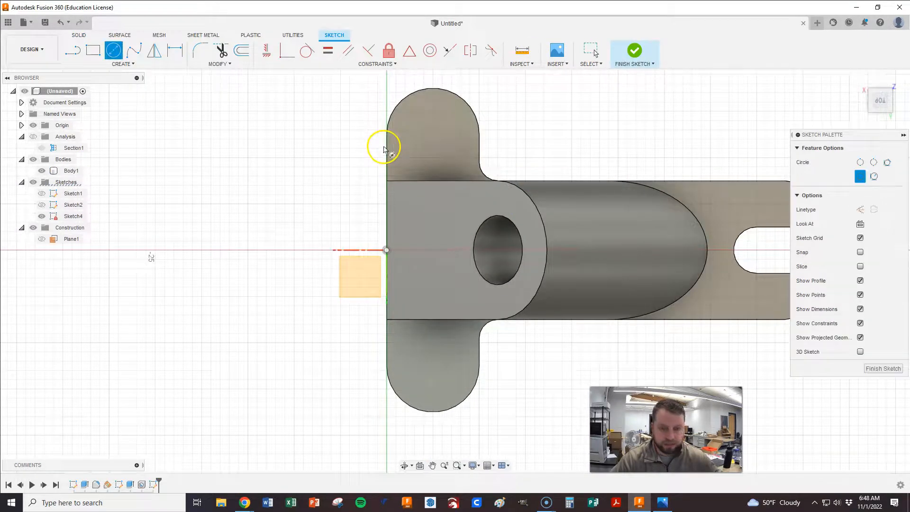
pyautogui.click(416, 137)
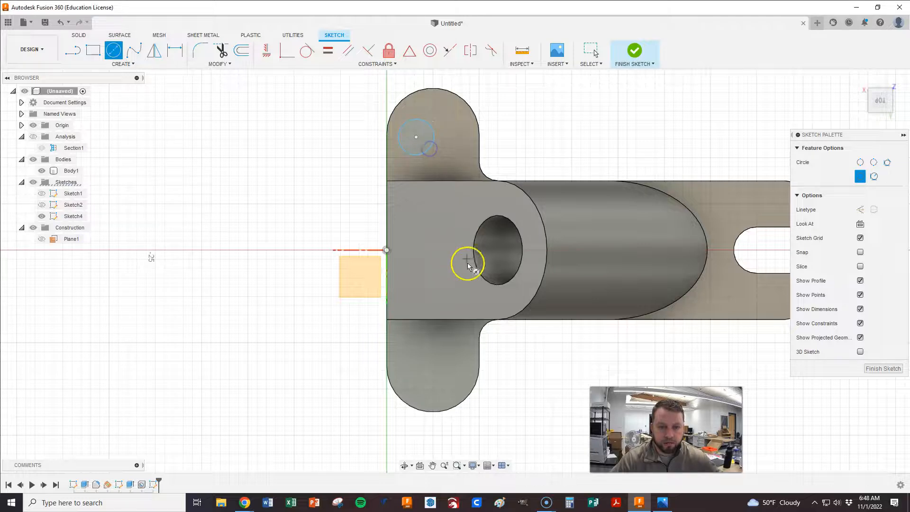
pyautogui.click(454, 353)
pyautogui.click(432, 371)
pyautogui.press('Escape')
pyautogui.press('Delete')
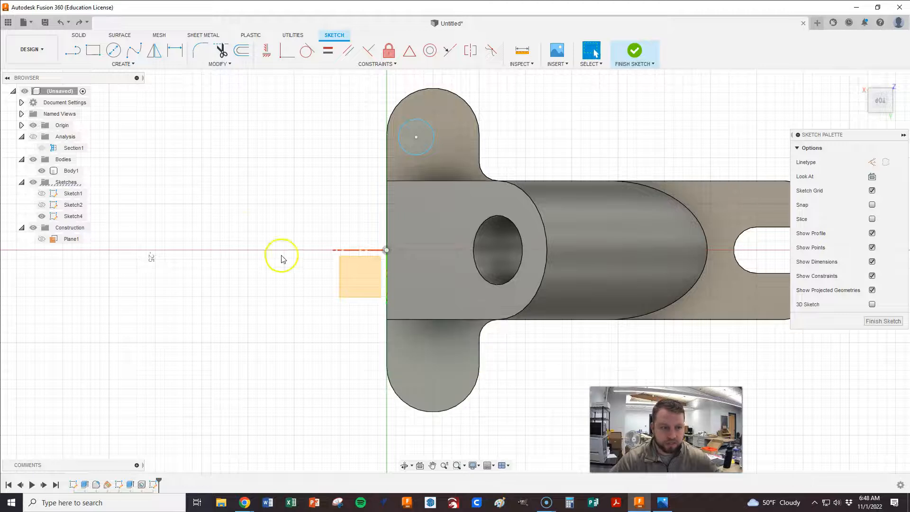
# - Draw a second circle about 5.9 mm in diameter on the other rounded base tab
pyautogui.click(113, 50)
pyautogui.click(447, 358)
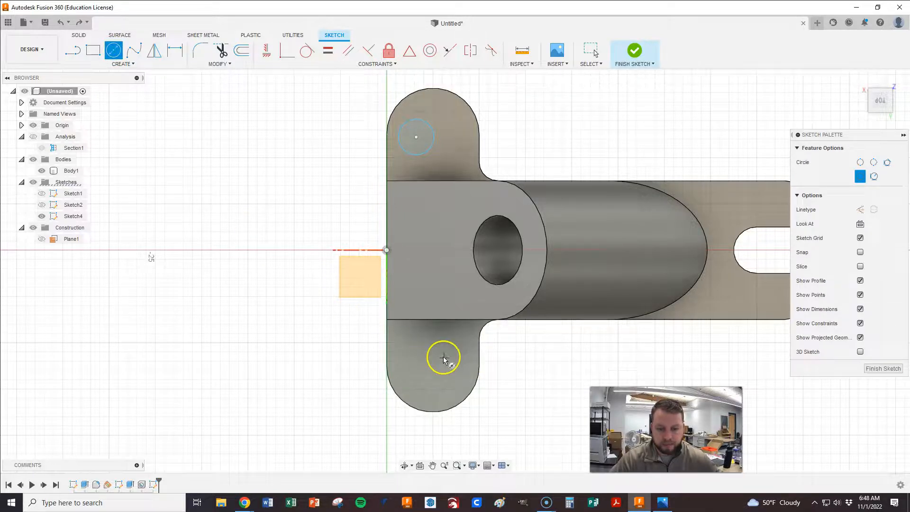
pyautogui.click(428, 379)
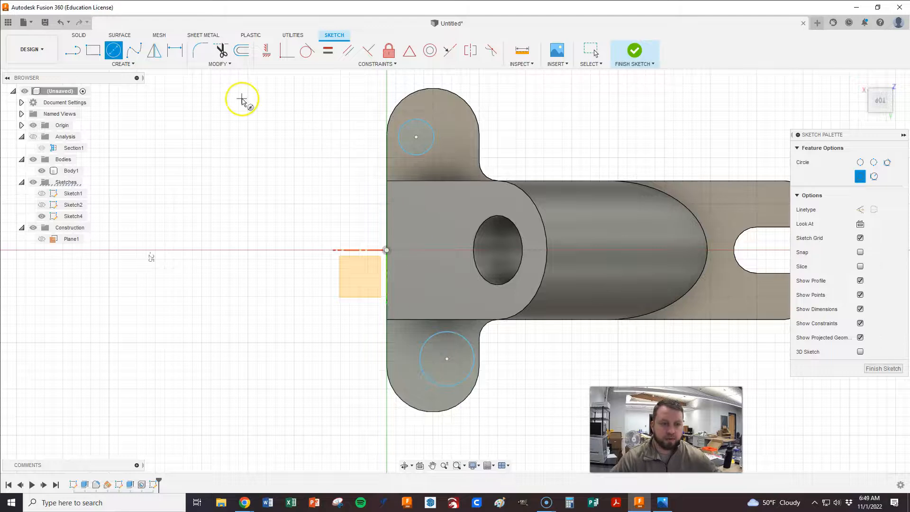
pyautogui.press('Escape')
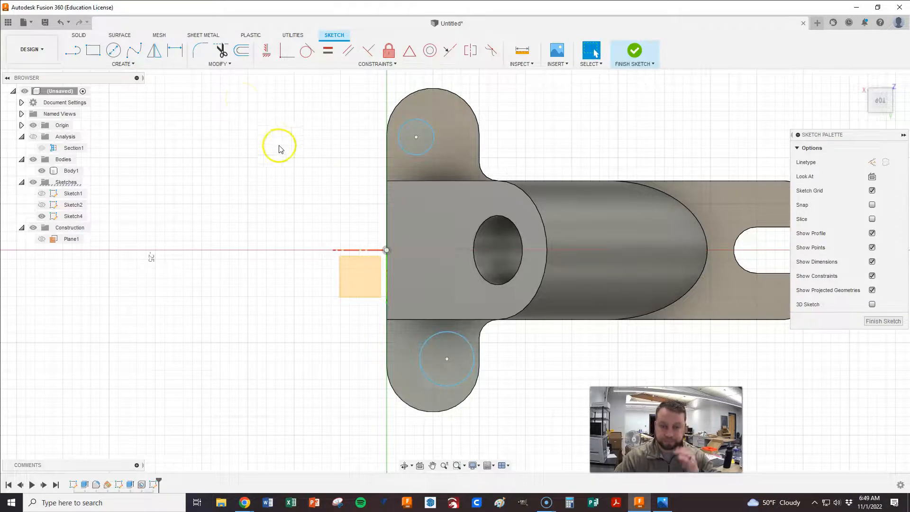
# - Make the first circle concentric with the rounded end of its tab
pyautogui.click(432, 132)
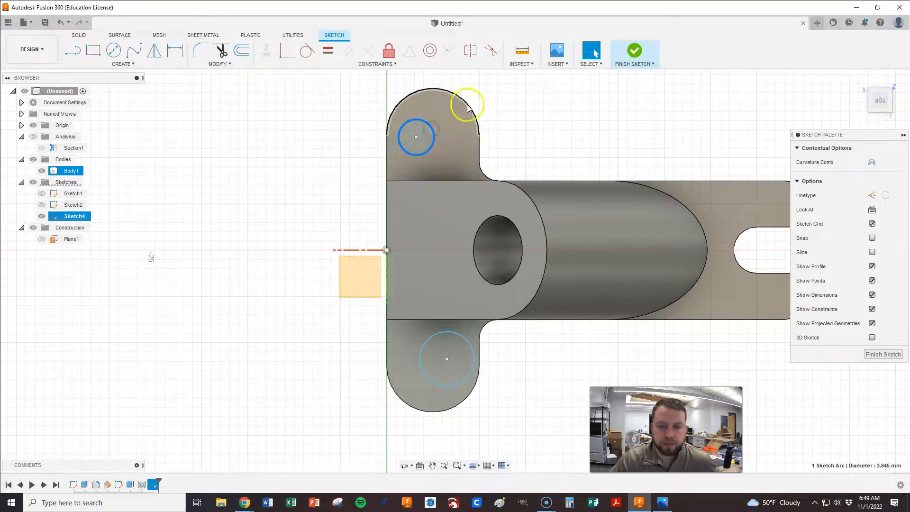
pyautogui.keyDown('ctrl'); pyautogui.click(464, 103); pyautogui.keyUp('ctrl')
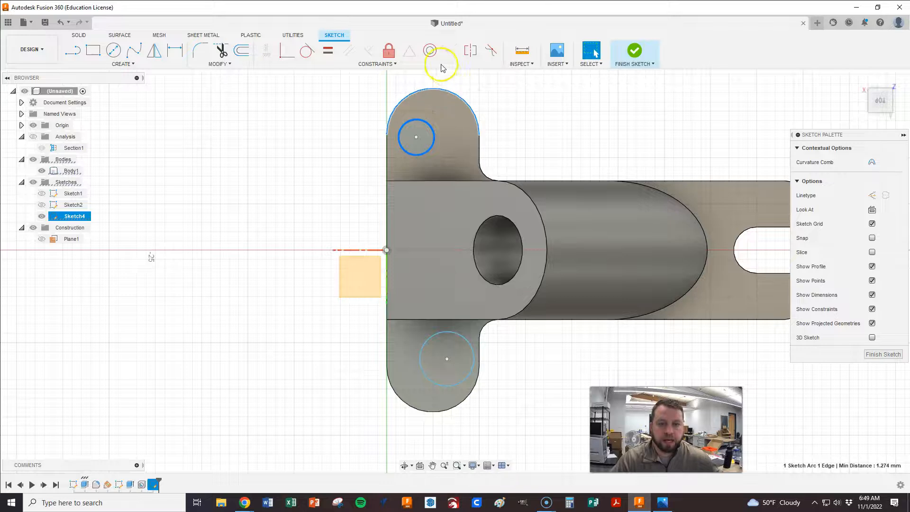
pyautogui.click(430, 52)
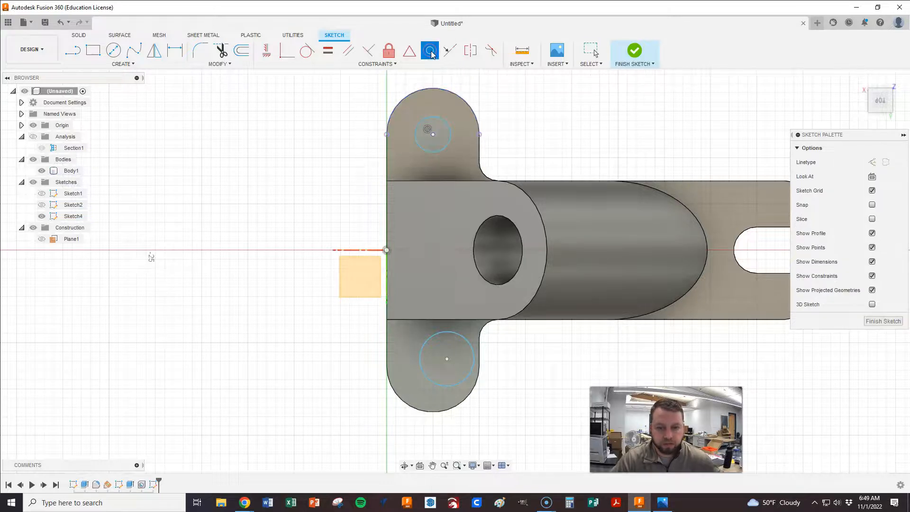
pyautogui.click(456, 69)
# - Dimension the first circle's diameter as 5 mm, checking the value in the dimensioned drawing
pyautogui.press('d')
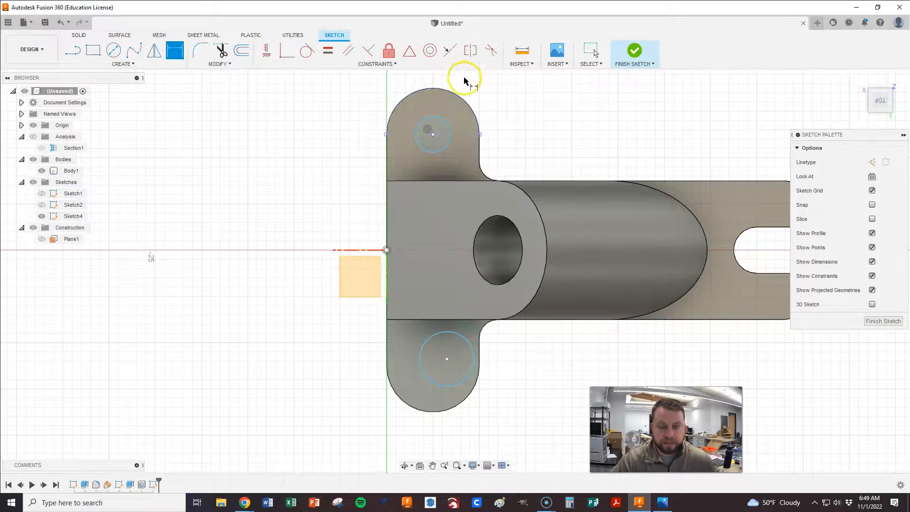
pyautogui.click(448, 123)
pyautogui.click(502, 98)
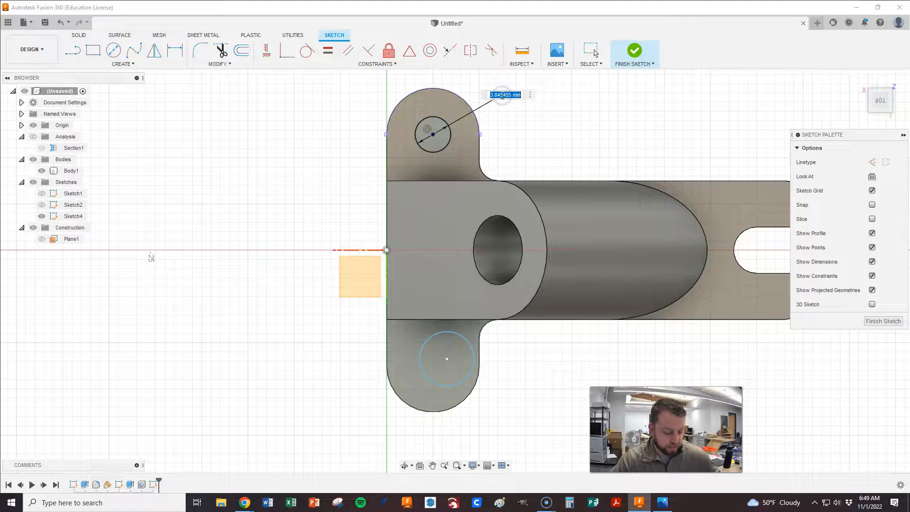
pyautogui.click(664, 501)
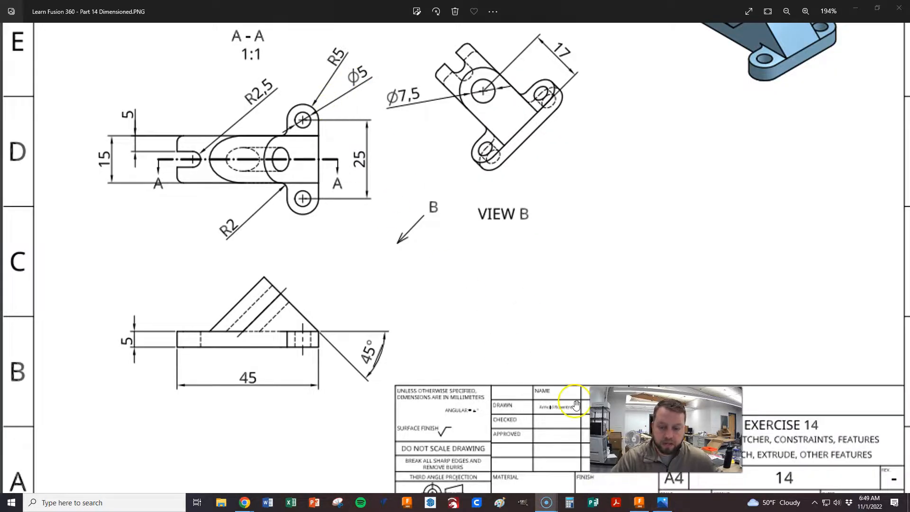
pyautogui.click(640, 502)
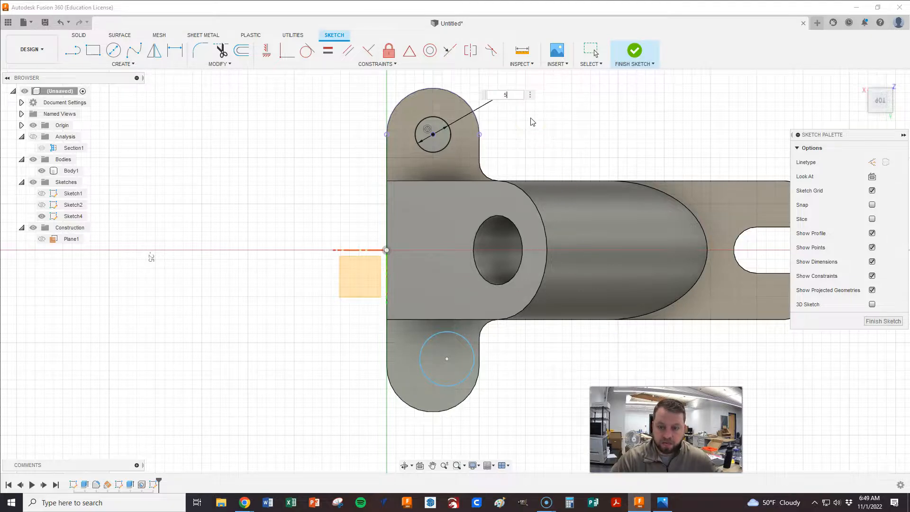
pyautogui.press('Return')
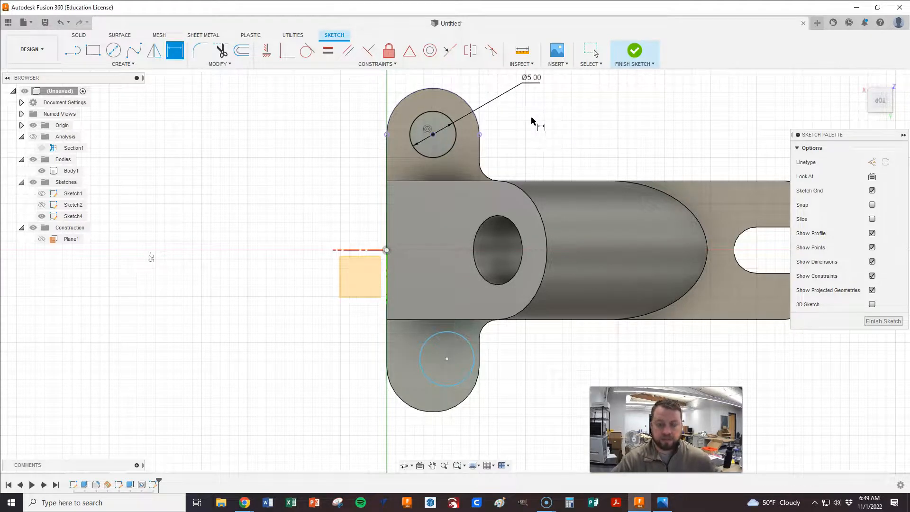
pyautogui.click(522, 126)
pyautogui.press('Escape')
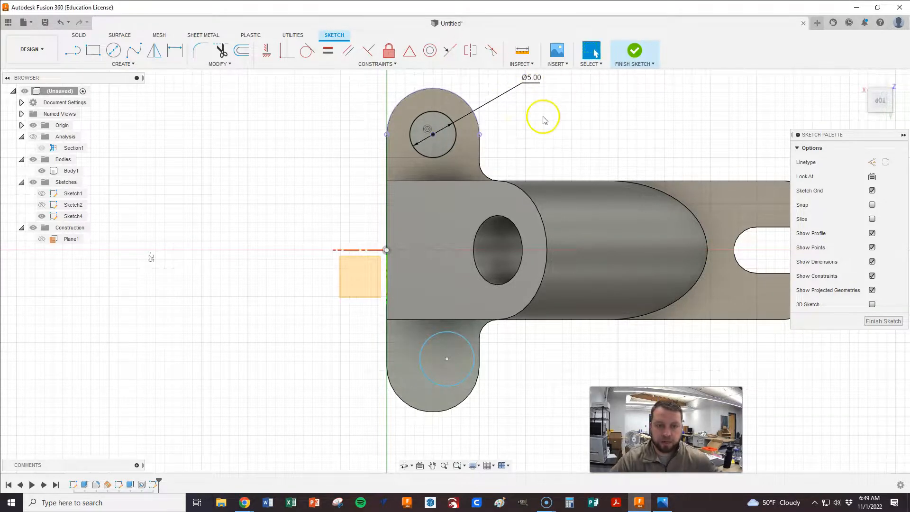
# - Apply an Equal constraint between the second circle and the 5 mm circle
pyautogui.click(466, 338)
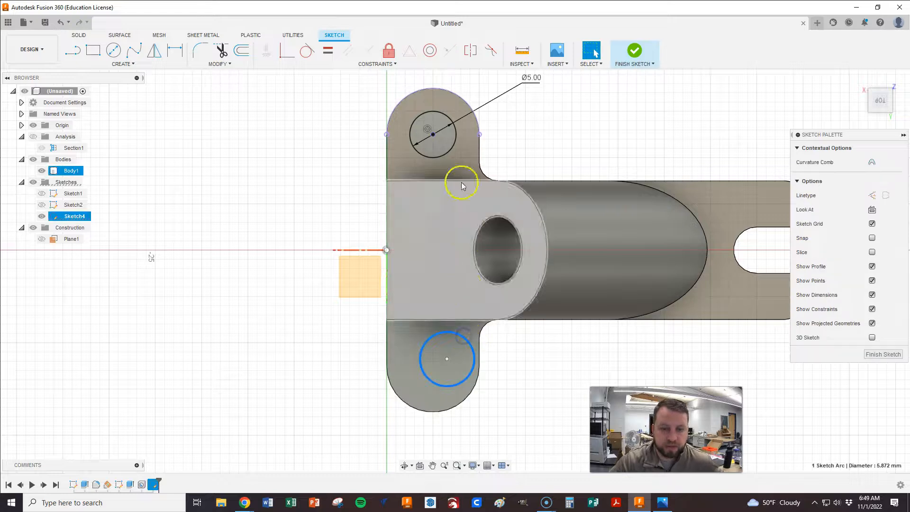
pyautogui.keyDown('shift'); pyautogui.click(454, 139); pyautogui.keyUp('shift')
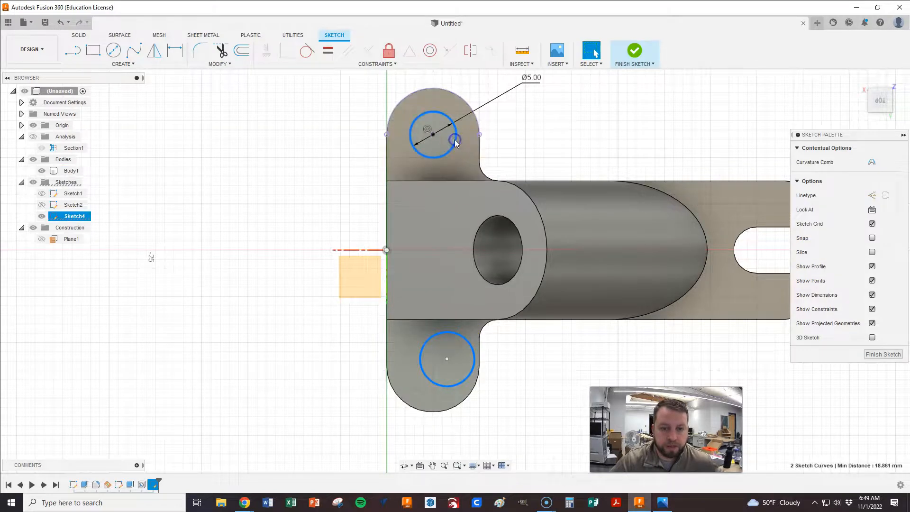
pyautogui.click(327, 50)
pyautogui.press('Escape')
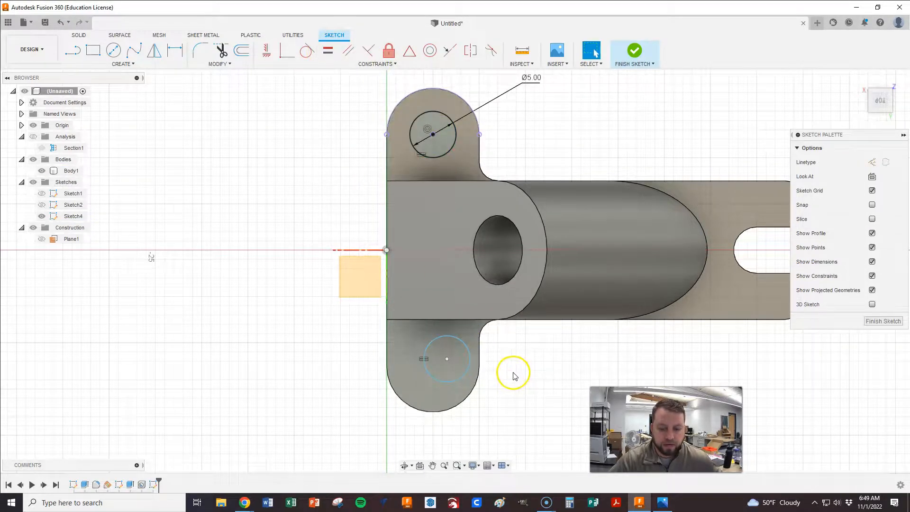
# - Make the second circle concentric with its tab's rounded end and finish the sketch
pyautogui.click(459, 380)
pyautogui.keyDown('shift'); pyautogui.click(456, 408); pyautogui.keyUp('shift')
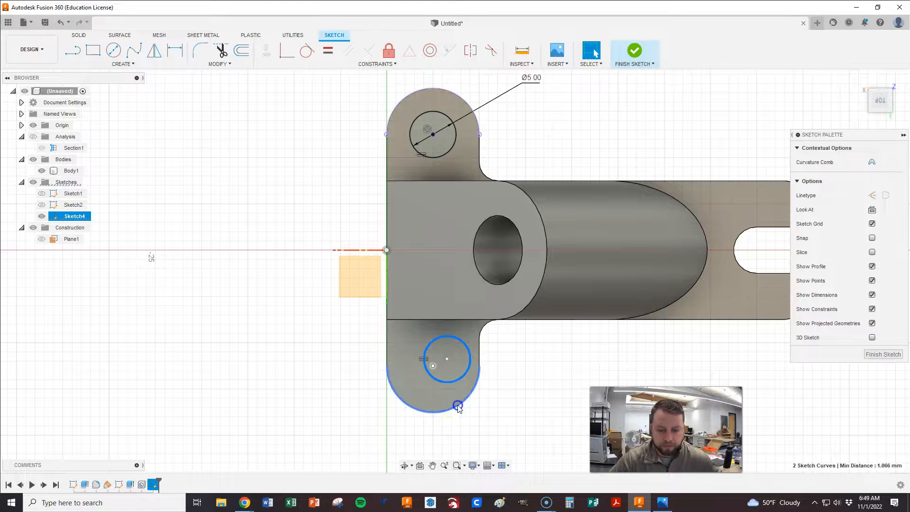
pyautogui.click(433, 52)
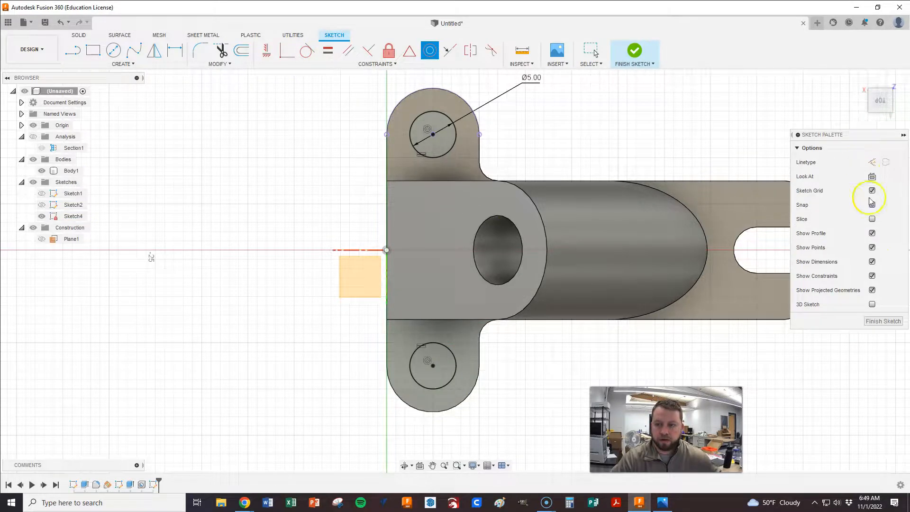
pyautogui.click(885, 315)
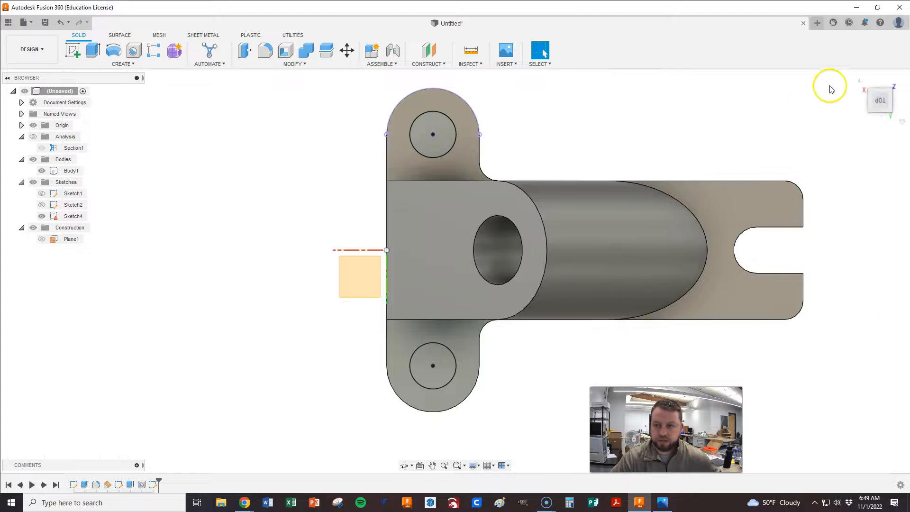
# - Extrude both 5 mm circles on the base tabs as a cut with extent All, making the two holes
pyautogui.click(858, 79)
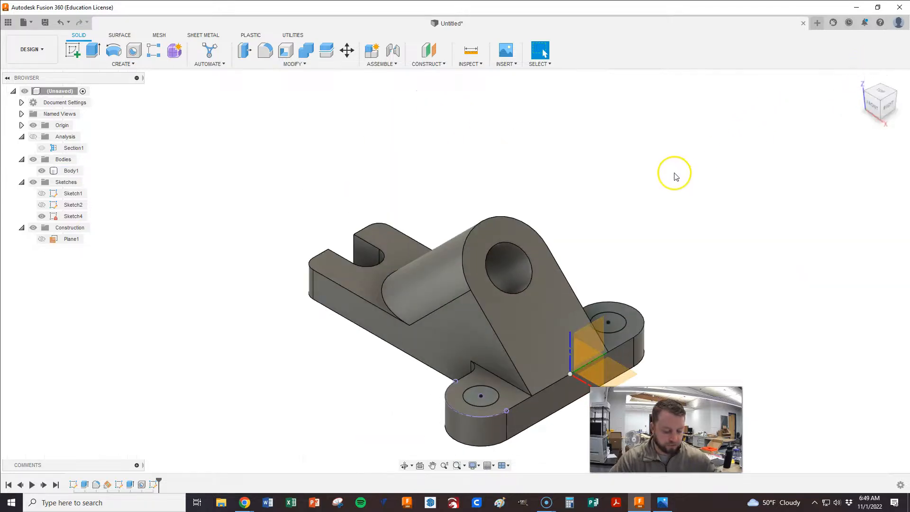
pyautogui.press('e')
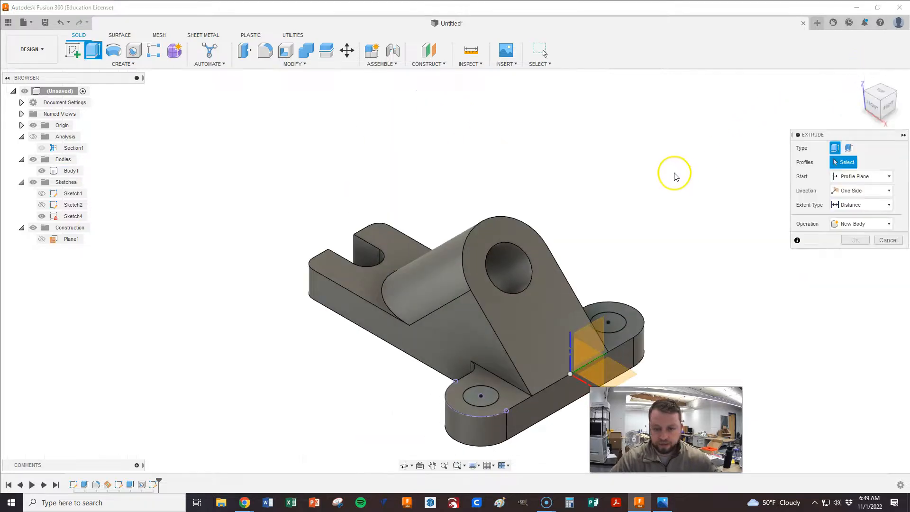
pyautogui.click(481, 397)
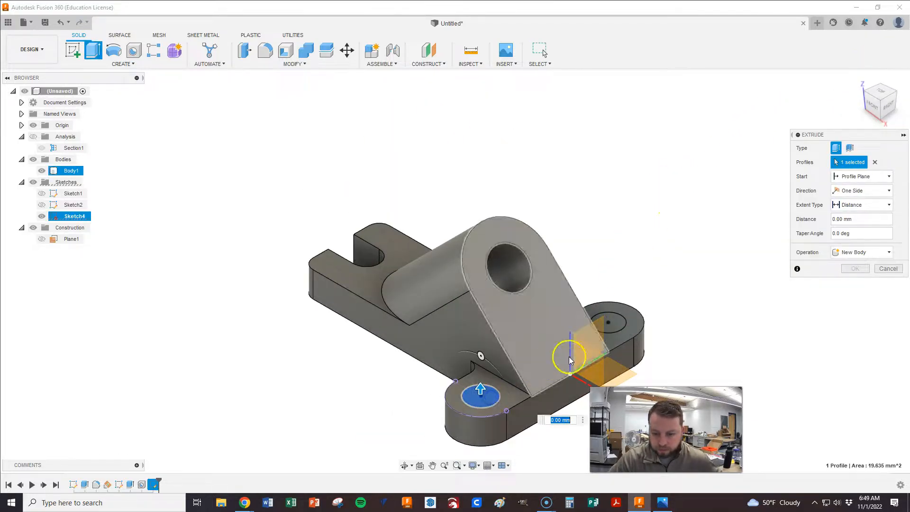
pyautogui.click(620, 330)
pyautogui.moveTo(608, 322); pyautogui.dragTo(611, 369)
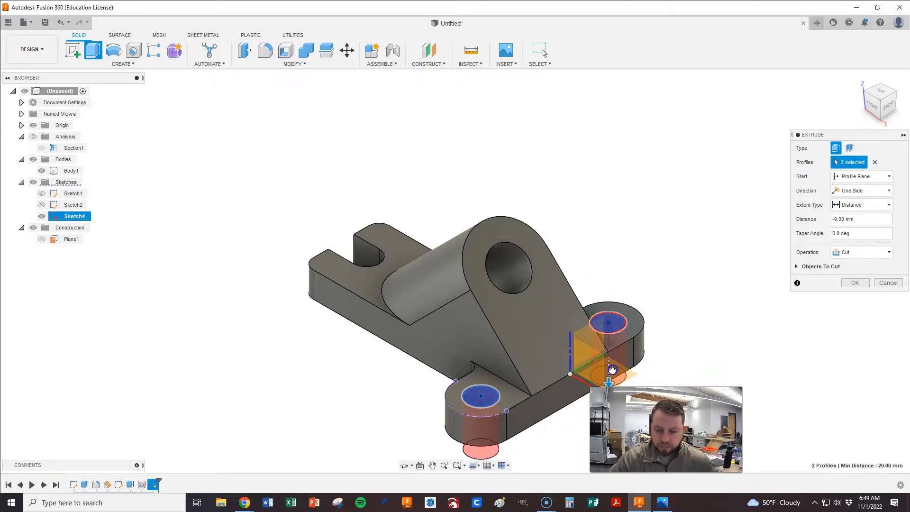
pyautogui.click(863, 204)
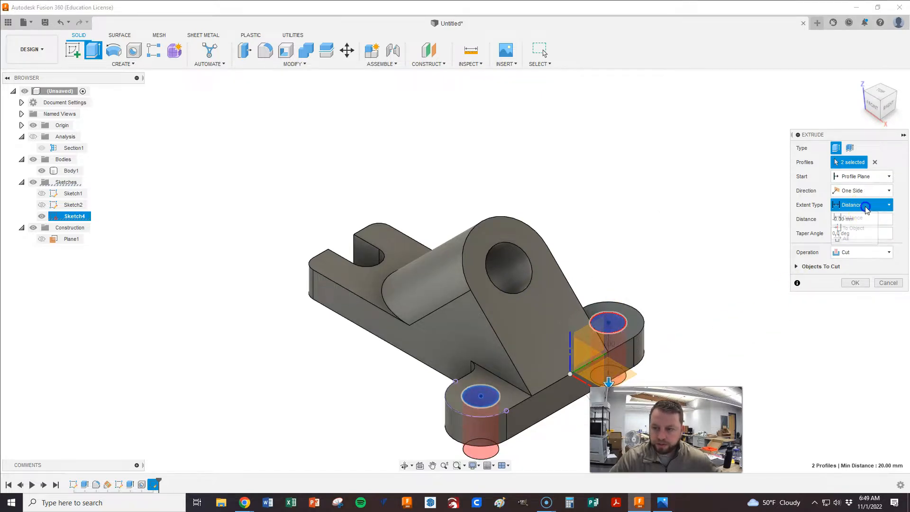
pyautogui.click(841, 238)
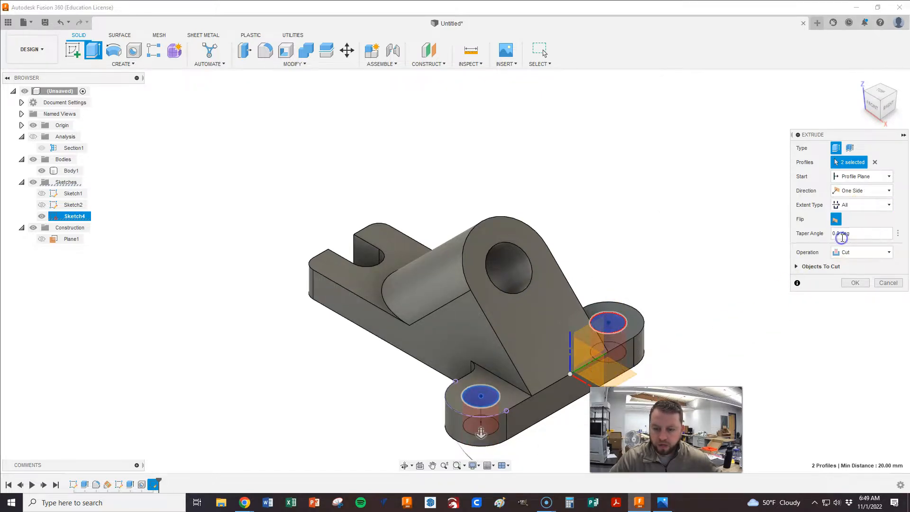
pyautogui.click(855, 283)
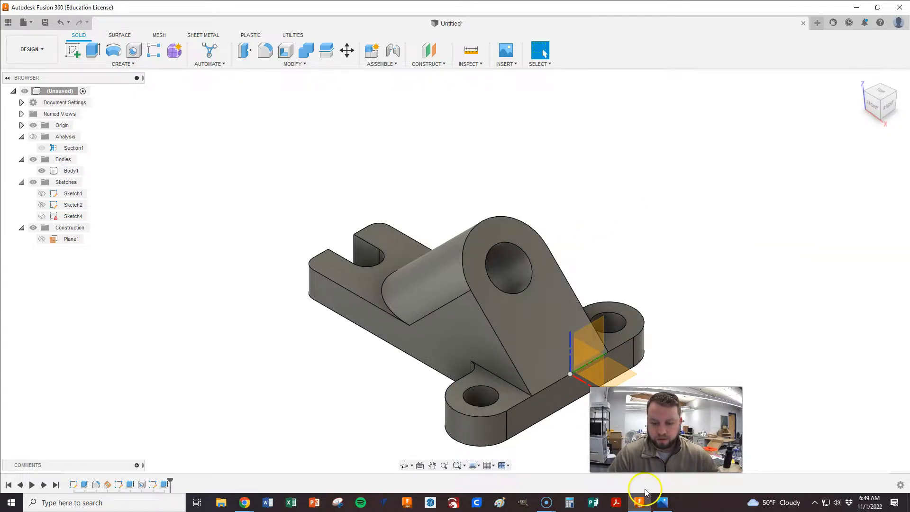
# - Compare the finished bracket with the Part 14 dimensioned drawing and return to the model
pyautogui.click(662, 503)
pyautogui.scroll(-3, 537, 314)
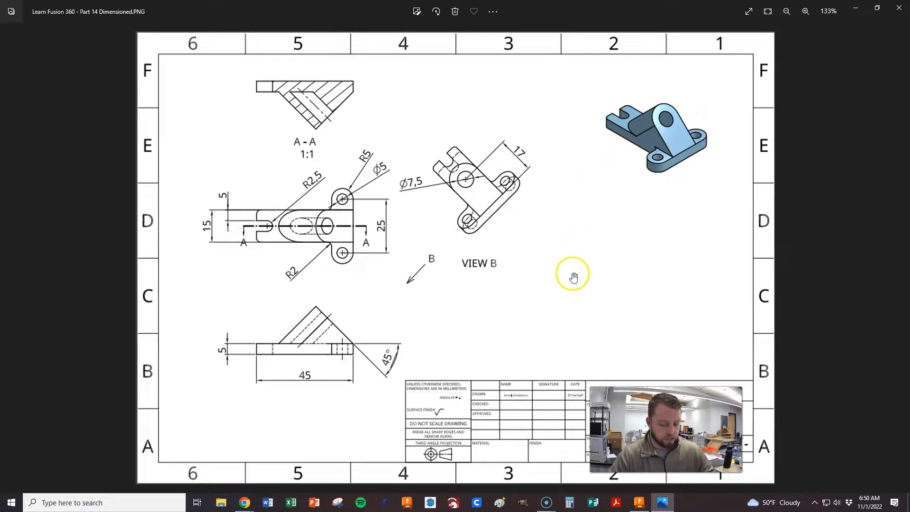
pyautogui.click(639, 502)
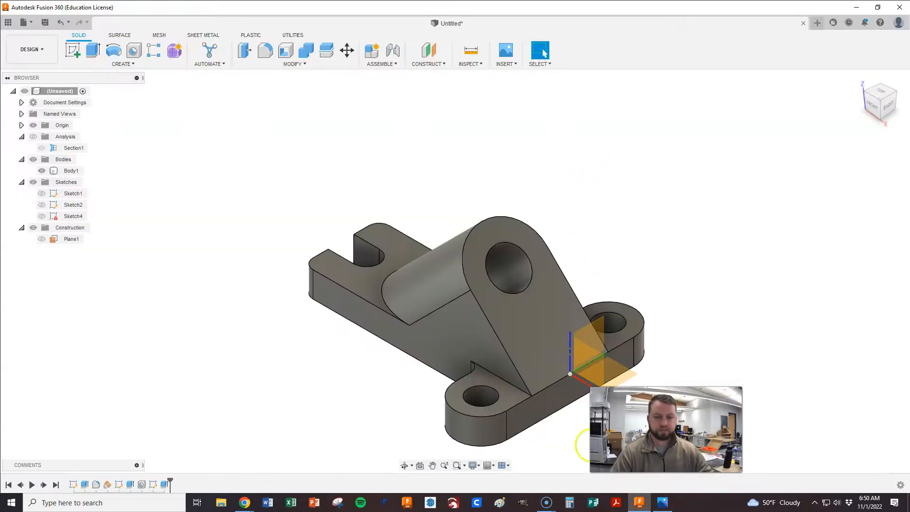
# - Hide the origin planes and axes so only the bracket body shows
pyautogui.scroll(-2, 376, 367)
pyautogui.scroll(2, 467, 416)
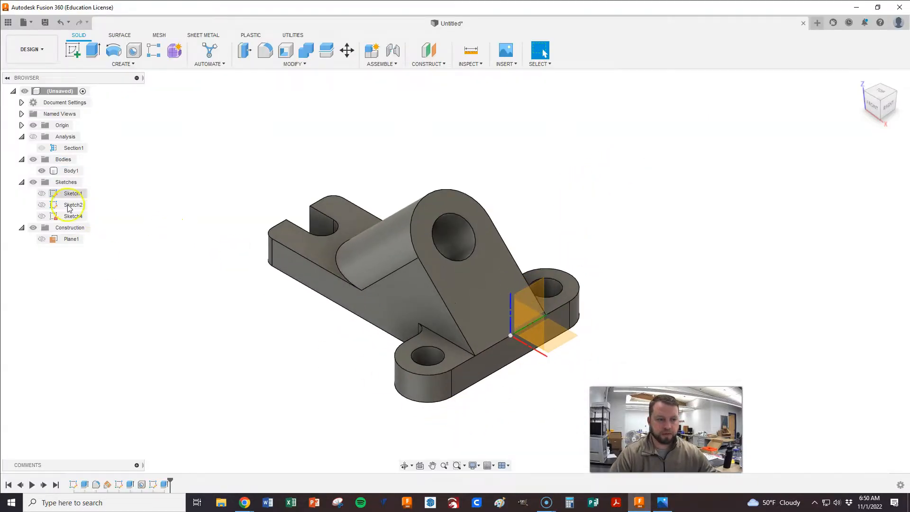
pyautogui.click(33, 125)
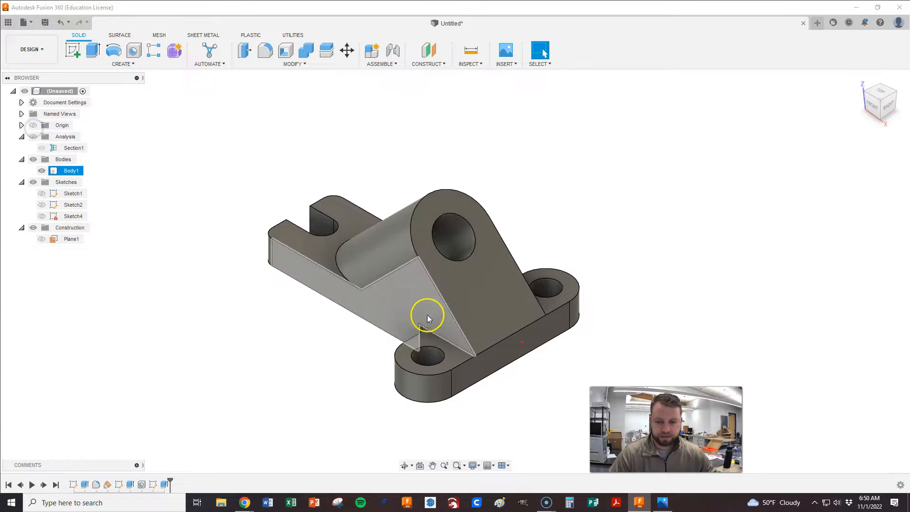
pyautogui.scroll(2, 349, 365)
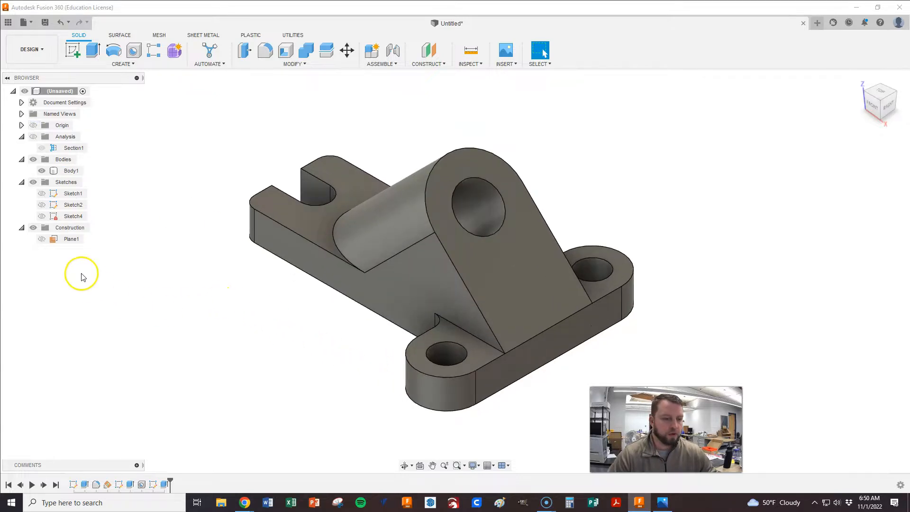
# - Open the physical material settings for the bracket body and expand the library's Metal category
pyautogui.rightClick(69, 174)
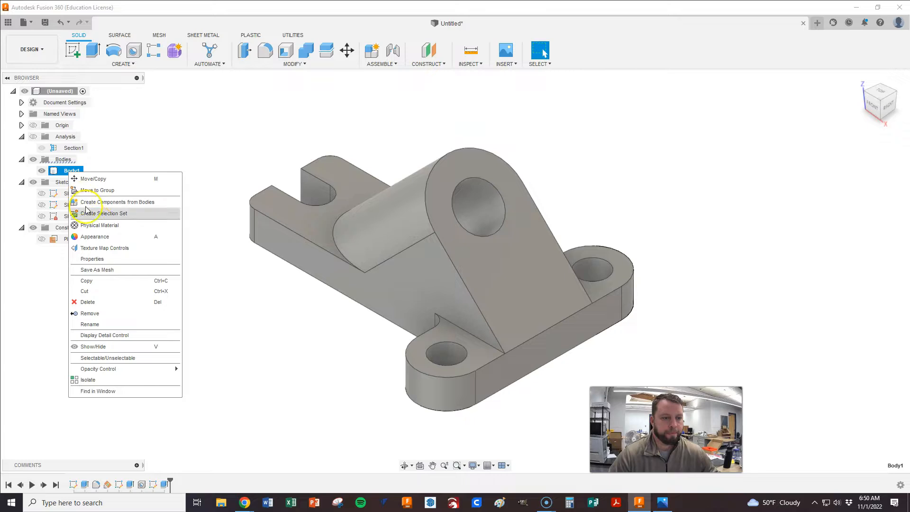
pyautogui.click(98, 226)
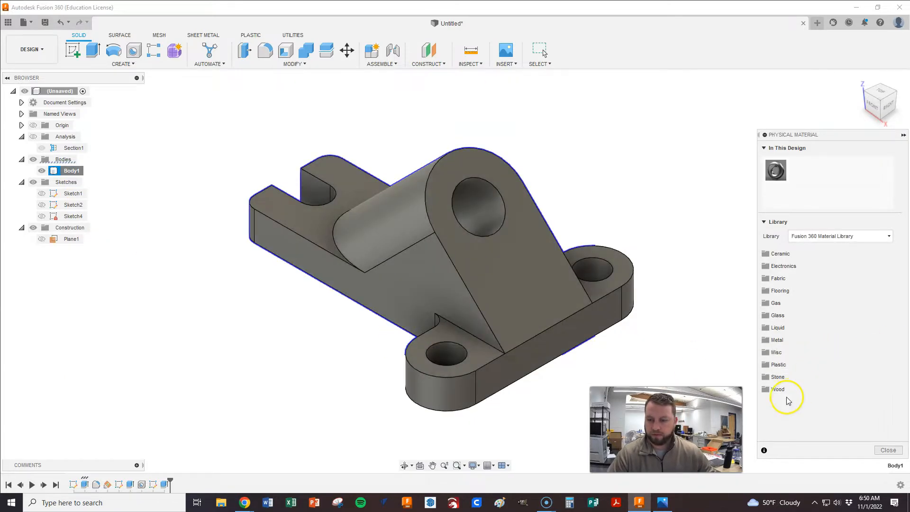
pyautogui.click(778, 340)
# - Try to apply an Aluminum 5005 physical material to the bracket body
pyautogui.scroll(-10, 831, 304)
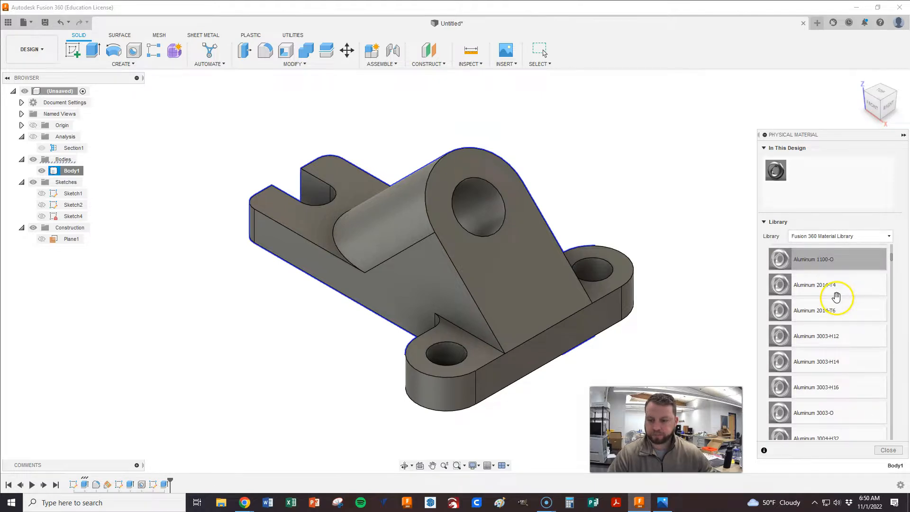
pyautogui.scroll(-3, 833, 299)
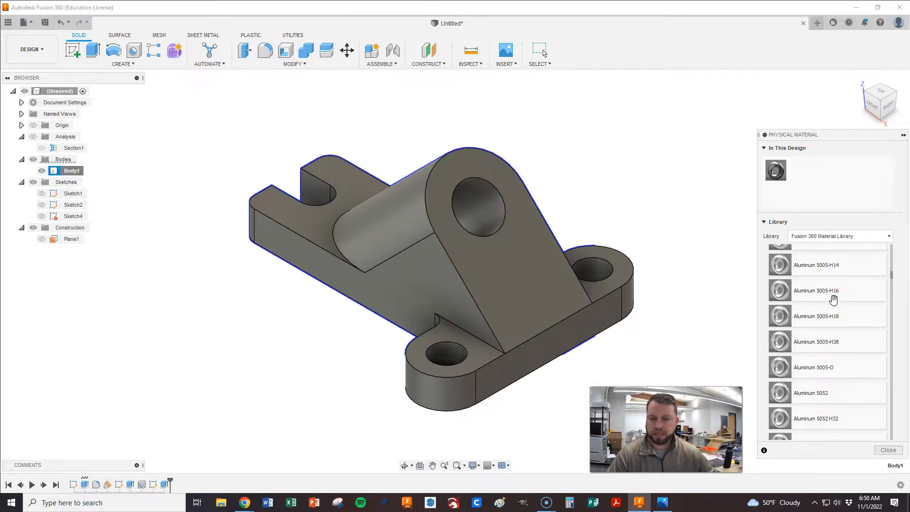
pyautogui.moveTo(833, 313); pyautogui.dragTo(605, 291)
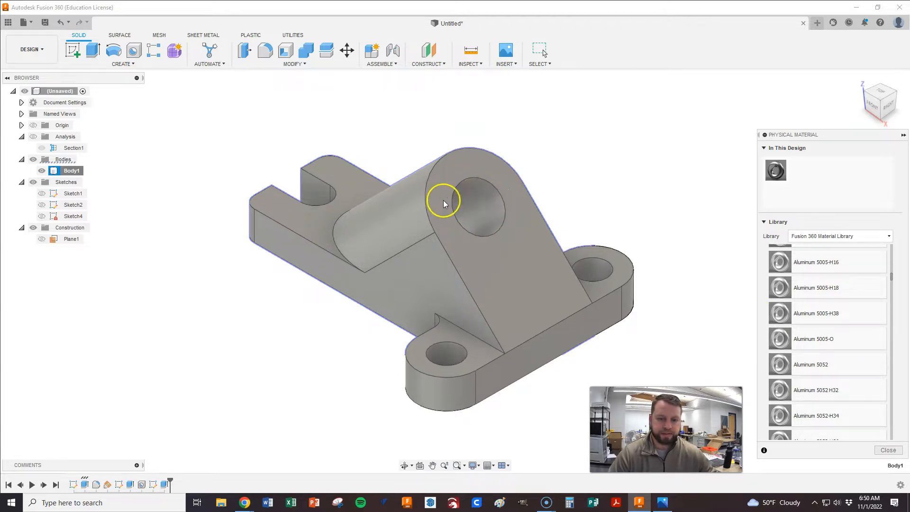
# - Assign the physical material Stainless Steel, 440C to the bracket body and close the material settings
pyautogui.scroll(-3, 858, 317)
pyautogui.scroll(-5, 857, 317)
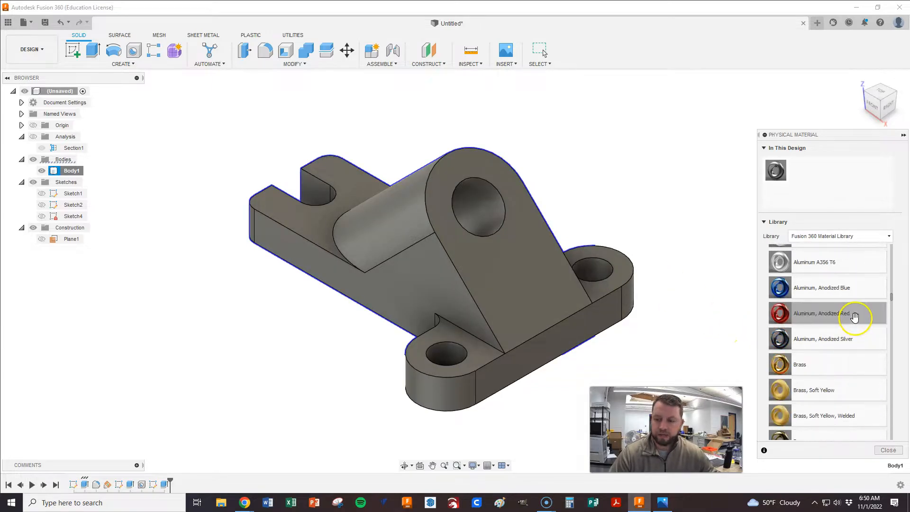
pyautogui.scroll(-15, 854, 317)
pyautogui.scroll(-5, 854, 317)
pyautogui.scroll(-1, 854, 317)
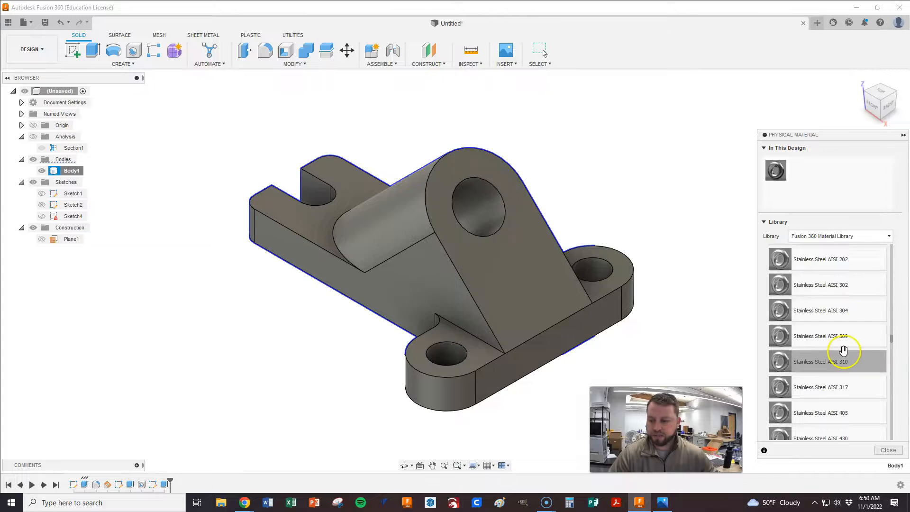
pyautogui.scroll(-3, 849, 328)
pyautogui.scroll(3, 850, 327)
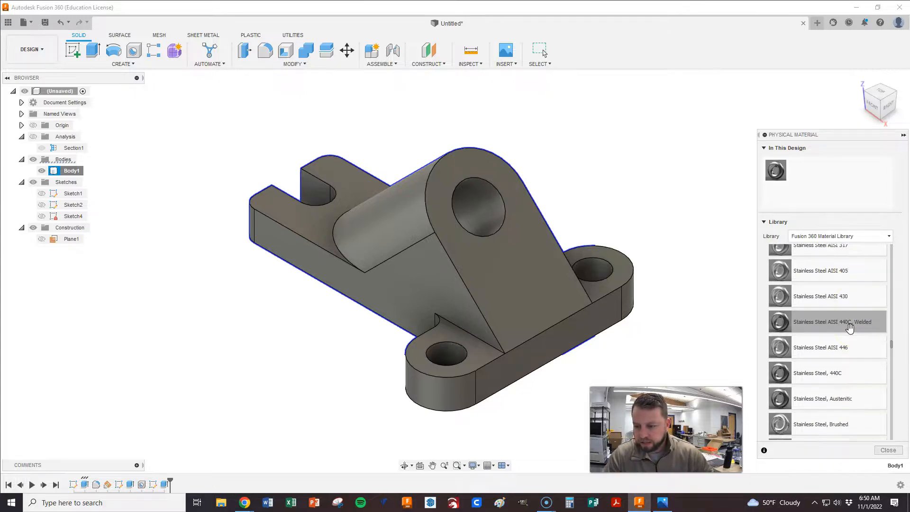
pyautogui.scroll(-4, 851, 329)
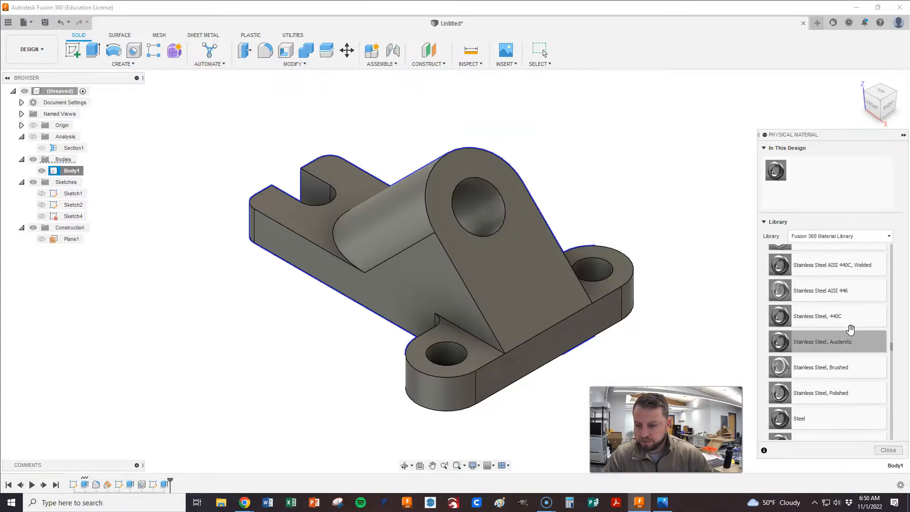
pyautogui.scroll(3, 852, 379)
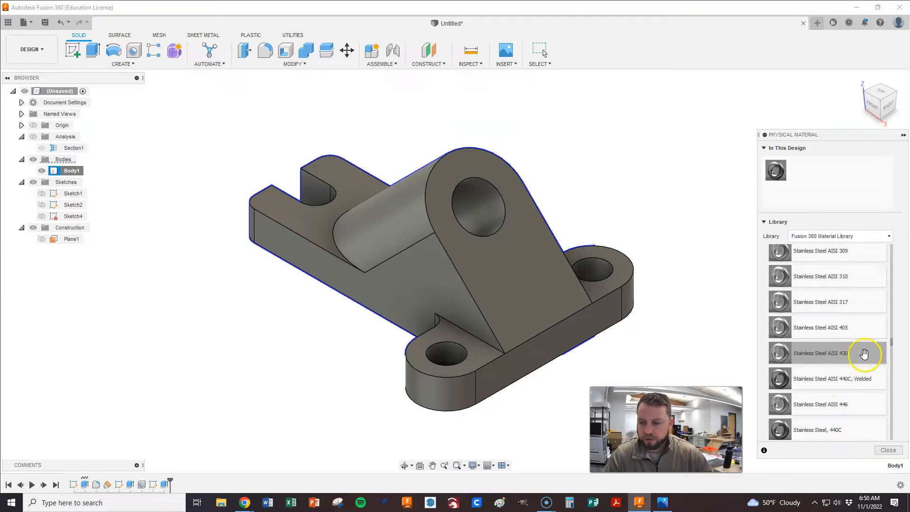
pyautogui.scroll(-1, 857, 359)
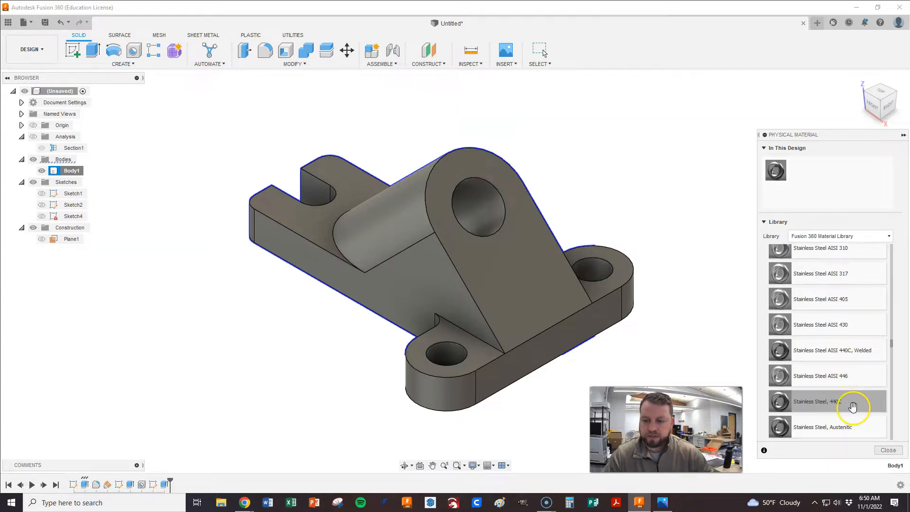
pyautogui.moveTo(822, 405); pyautogui.dragTo(560, 292)
pyautogui.moveTo(517, 274); pyautogui.dragTo(517, 276)
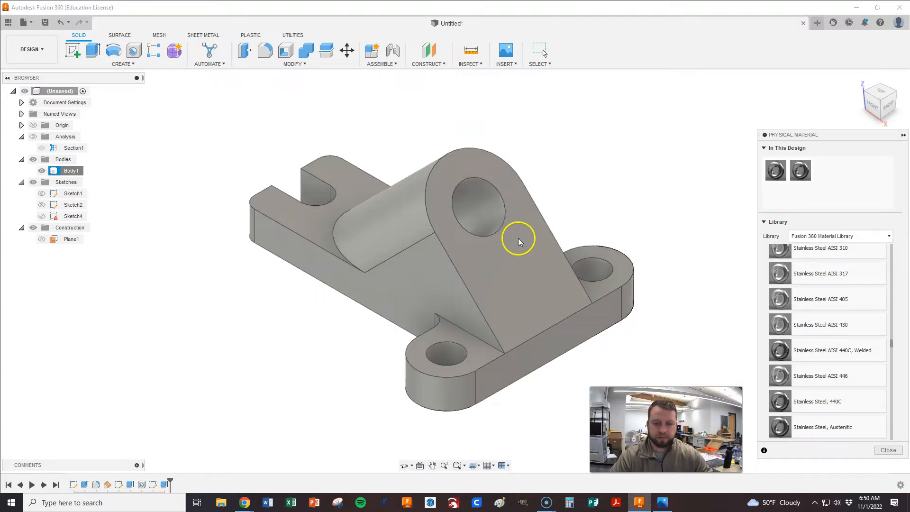
pyautogui.click(72, 171)
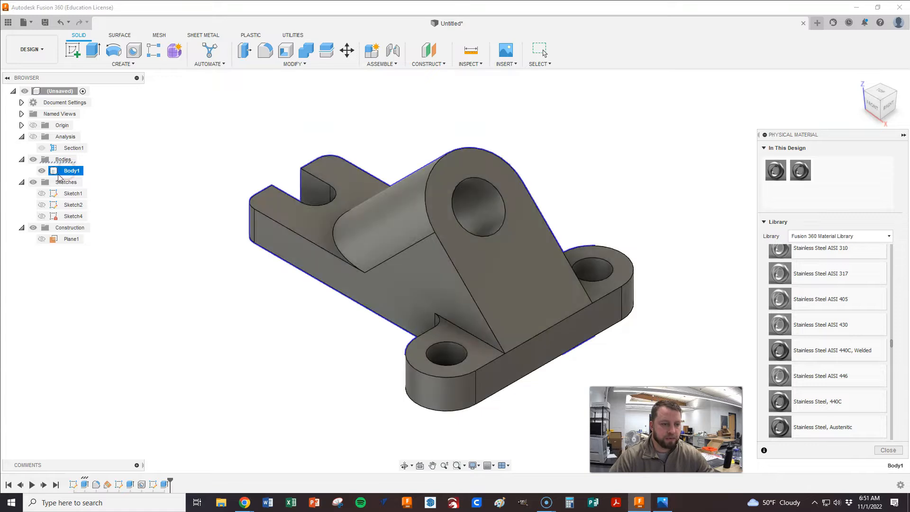
pyautogui.click(888, 450)
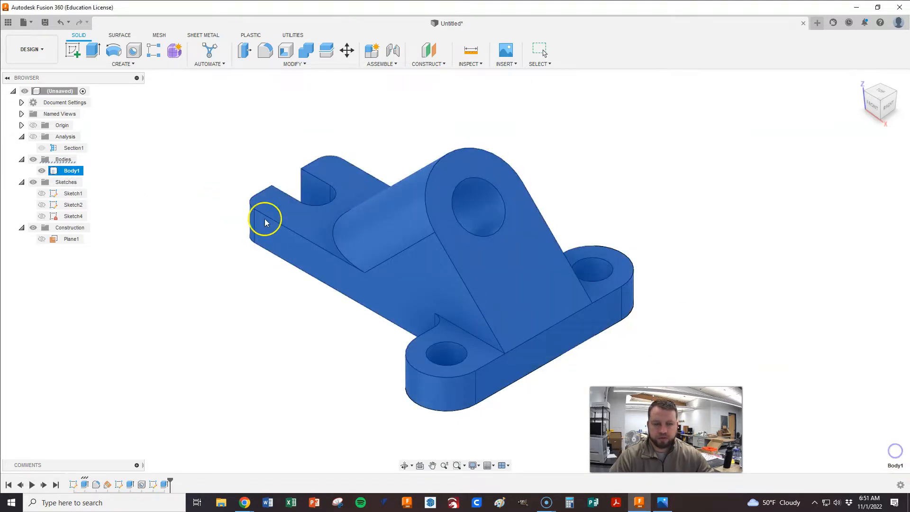
# - Apply the Stainless Steel - Polished appearance from the Metal library's Stainless group to the bracket body
pyautogui.rightClick(72, 171)
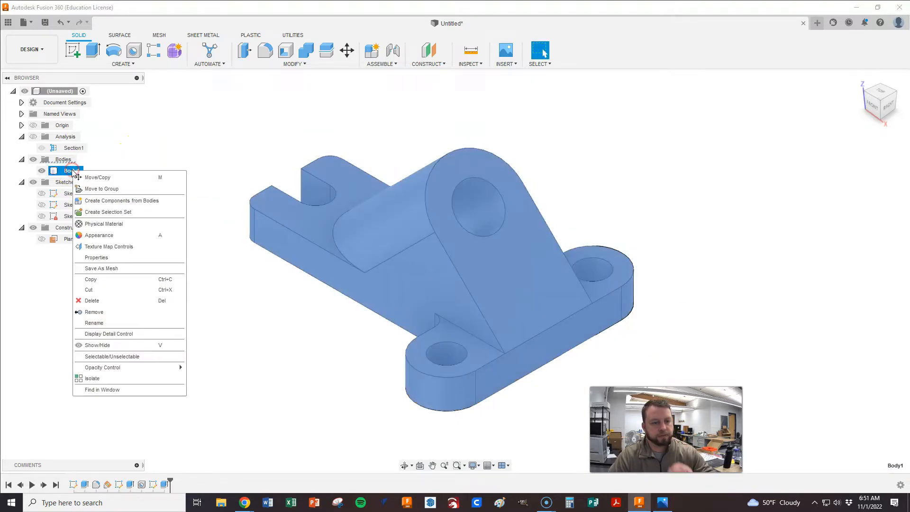
pyautogui.click(103, 235)
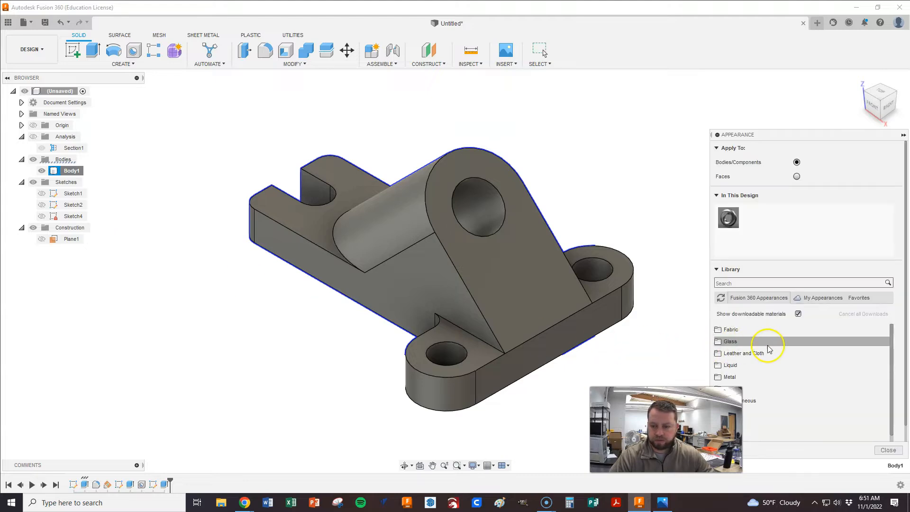
pyautogui.click(753, 379)
pyautogui.scroll(-2, 791, 355)
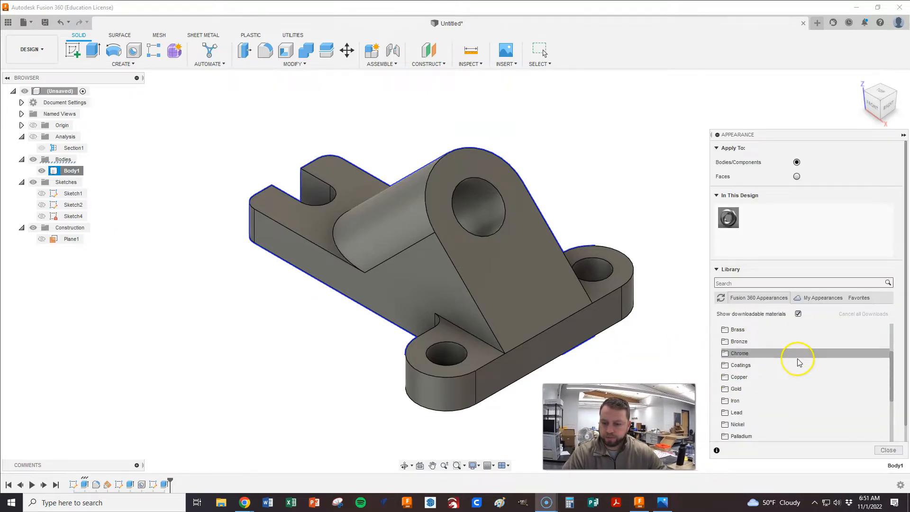
pyautogui.scroll(-3, 799, 362)
pyautogui.scroll(-3, 763, 413)
pyautogui.click(742, 400)
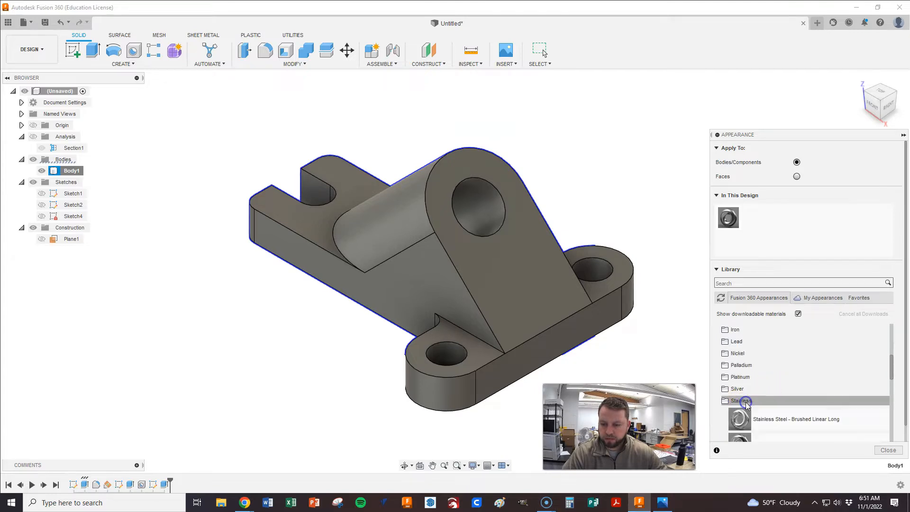
pyautogui.scroll(-6, 804, 361)
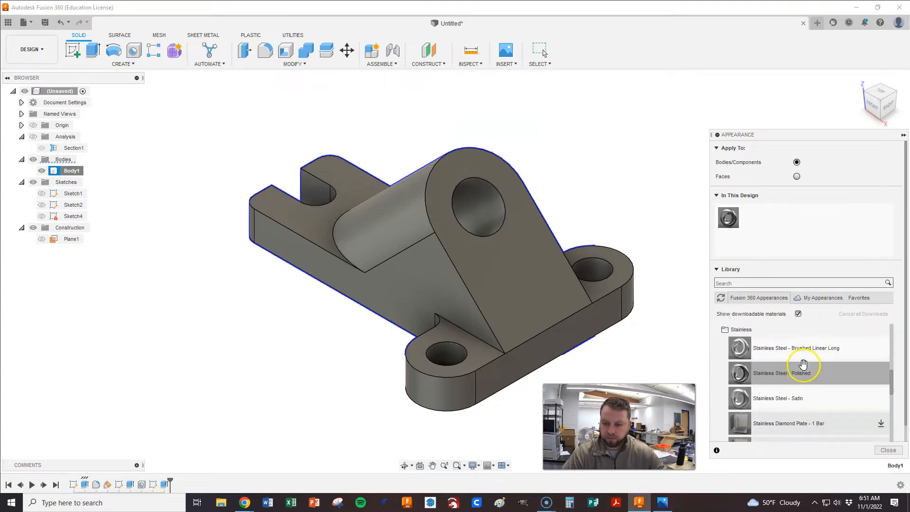
pyautogui.moveTo(801, 367)
pyautogui.mouseDown()
pyautogui.moveTo(682, 362)
pyautogui.moveTo(549, 302)
pyautogui.mouseUp()
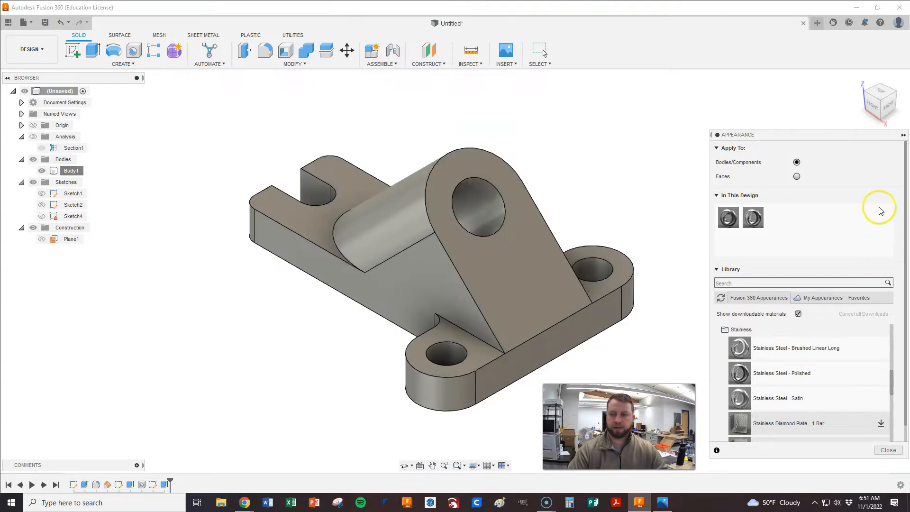
pyautogui.click(888, 450)
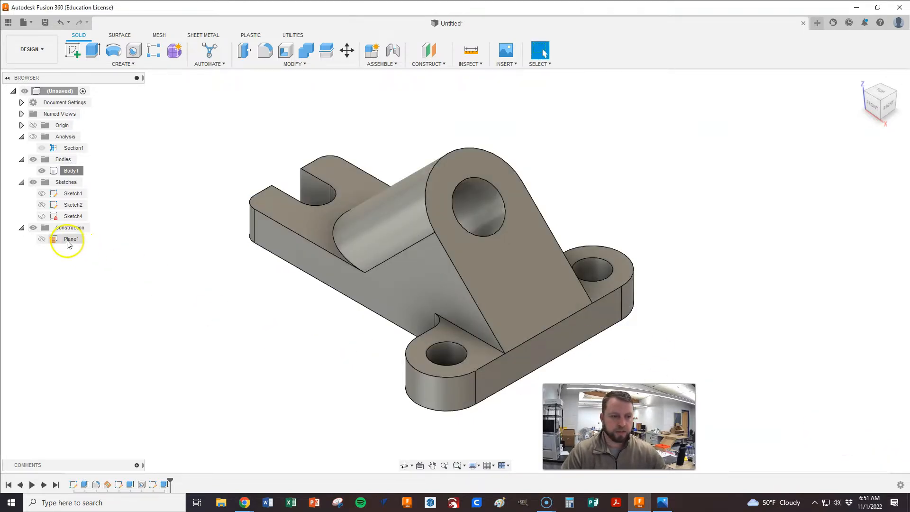
# - Open the bracket body's properties and examine its area, density, mass, volume, physical material and appearance
pyautogui.rightClick(69, 171)
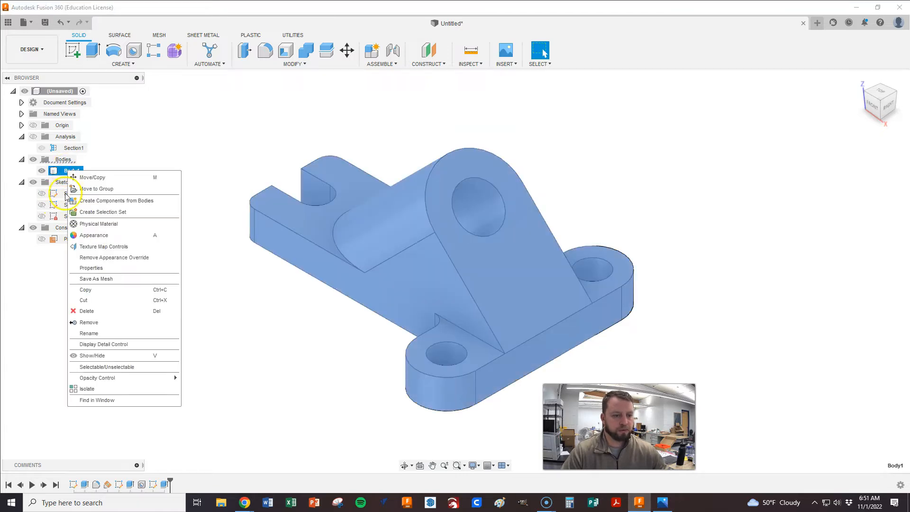
pyautogui.click(91, 267)
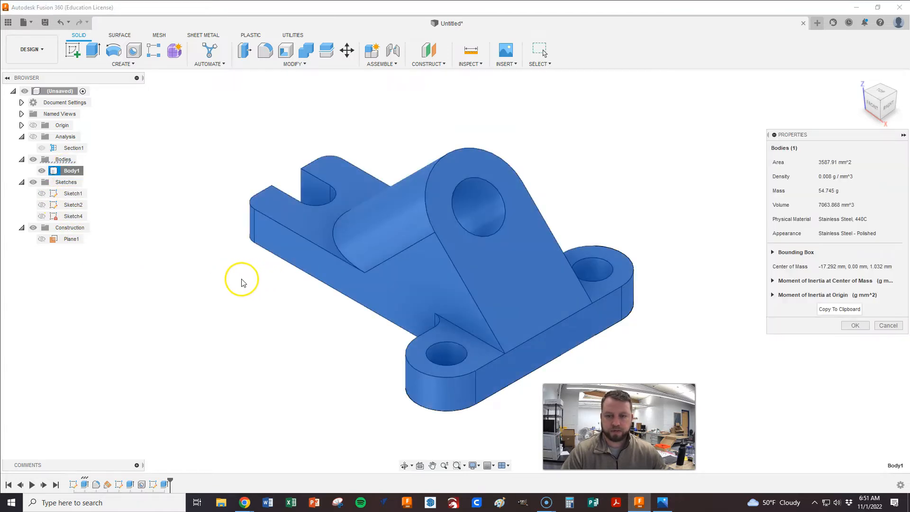
pyautogui.moveTo(283, 274)
pyautogui.keyDown('shift'); pyautogui.mouseDown(button='middle')
pyautogui.moveTo(312, 262)
pyautogui.moveTo(274, 275)
pyautogui.mouseUp(button='middle'); pyautogui.keyUp('shift')
pyautogui.click(858, 79)
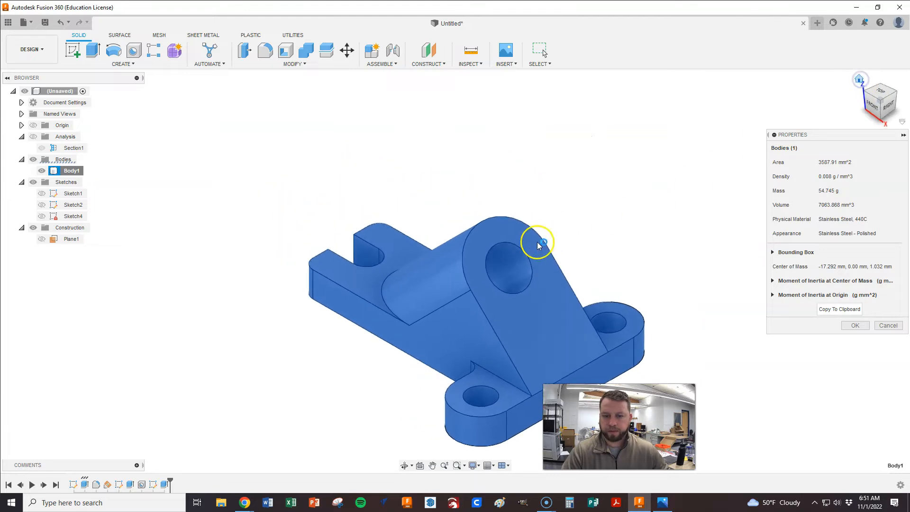
pyautogui.scroll(5, 540, 242)
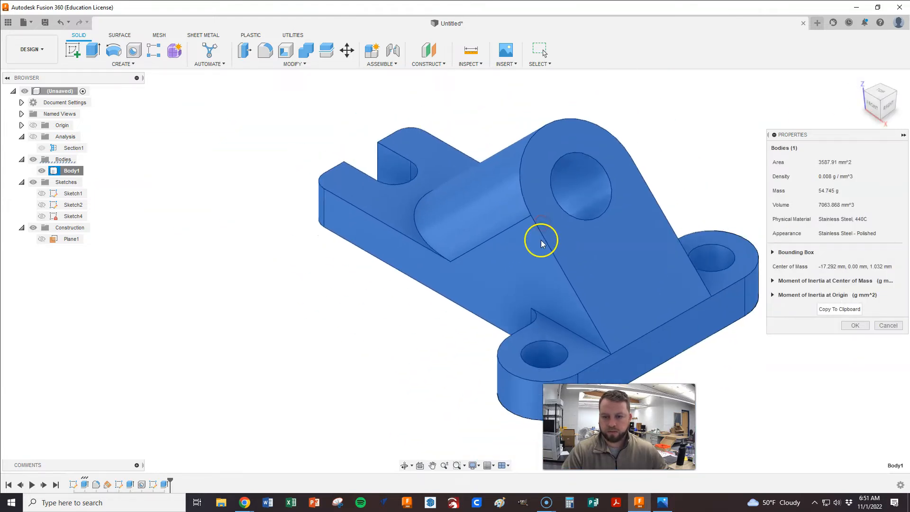
pyautogui.scroll(-3, 540, 240)
pyautogui.moveTo(540, 239); pyautogui.dragTo(568, 228, button='middle')
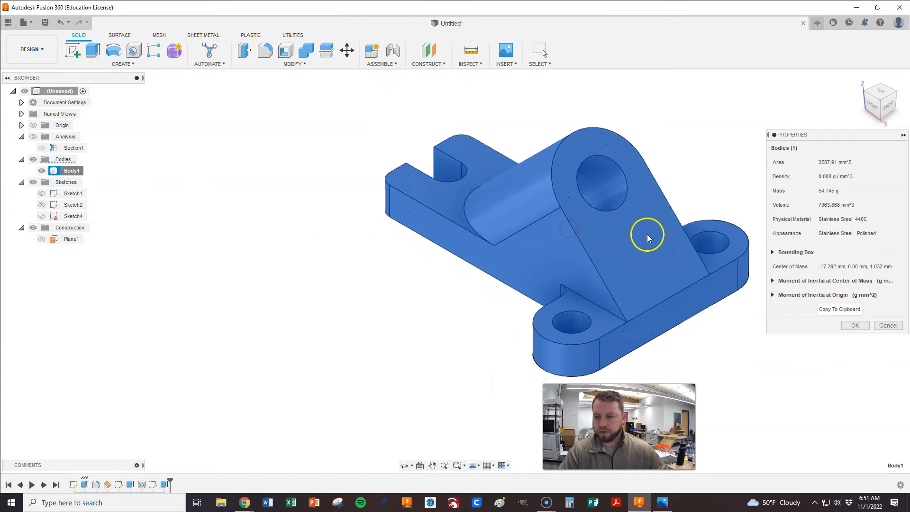
pyautogui.click(752, 192)
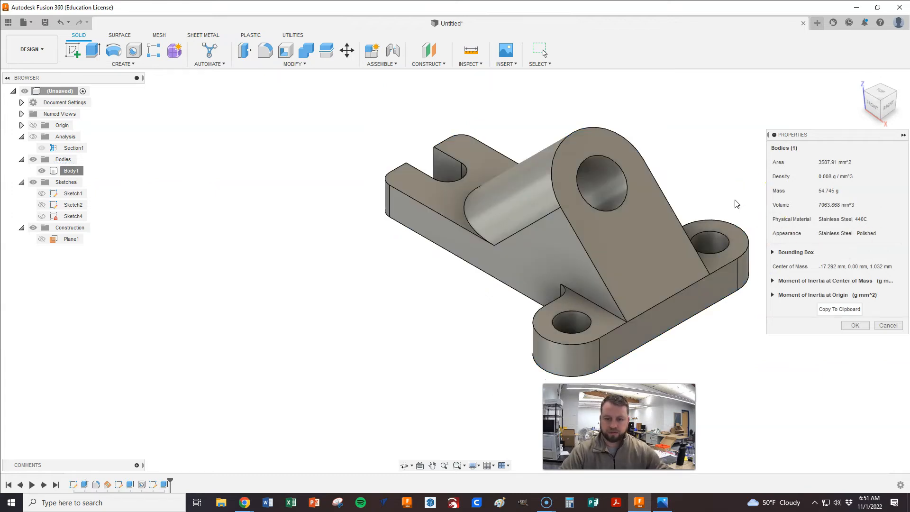
pyautogui.click(835, 151)
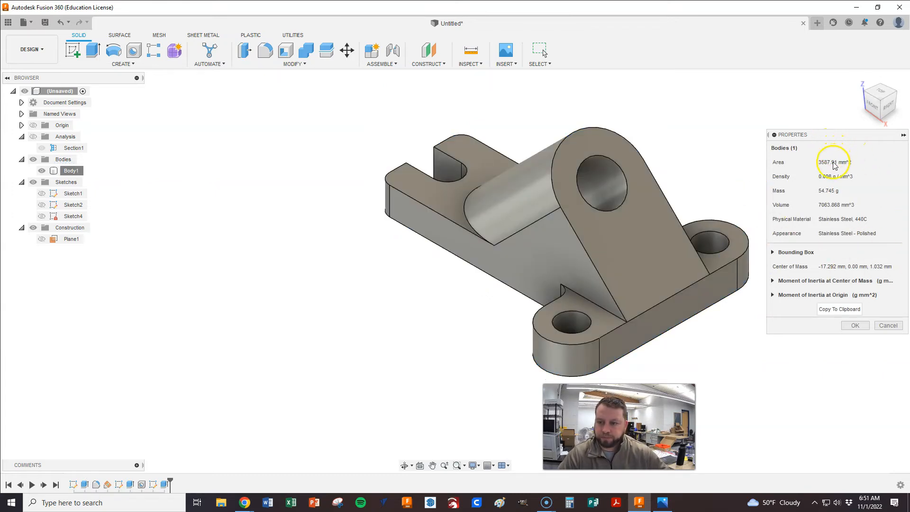